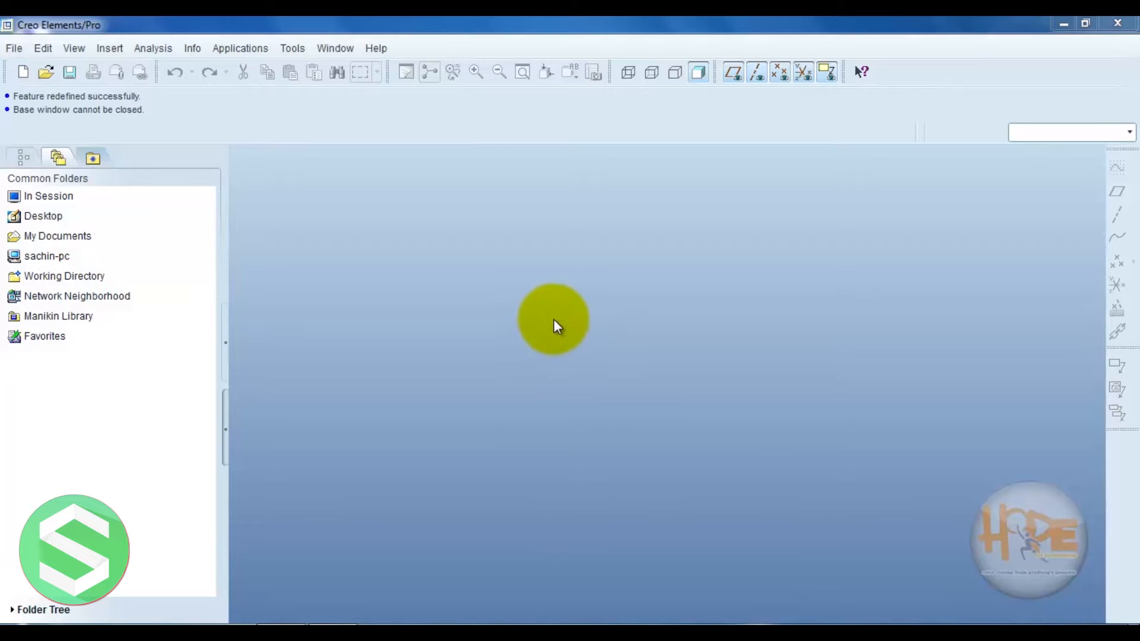
Create a new solid part using the default template.
click(19, 52)
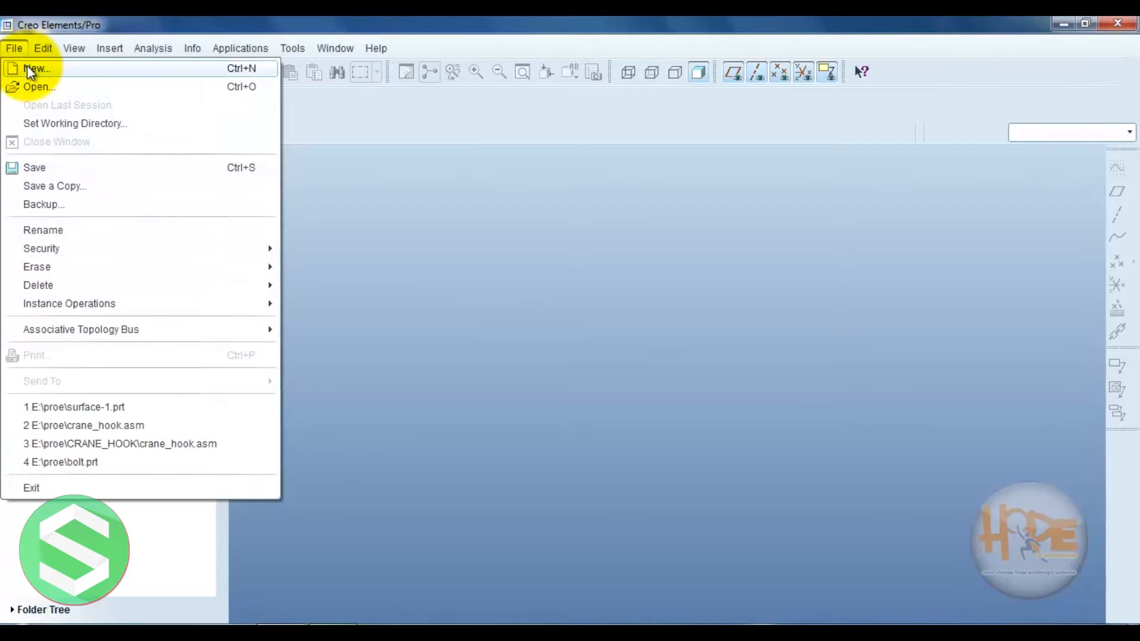
click(26, 66)
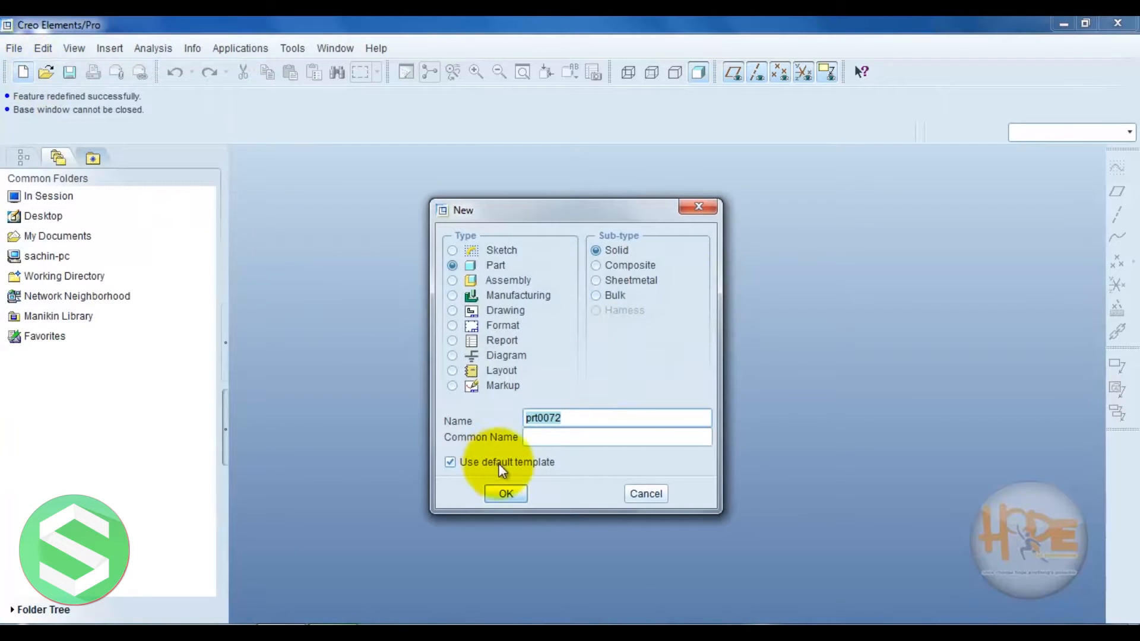
click(506, 494)
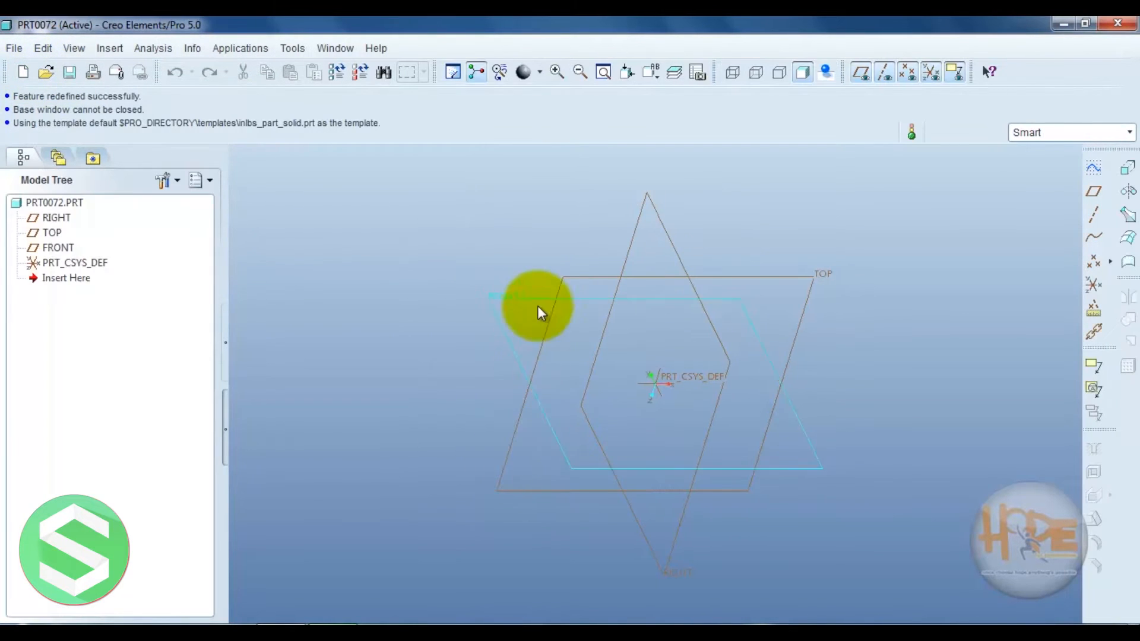
Start a sketch on the TOP datum plane, with the RIGHT plane as the right-facing orientation reference.
click(1091, 165)
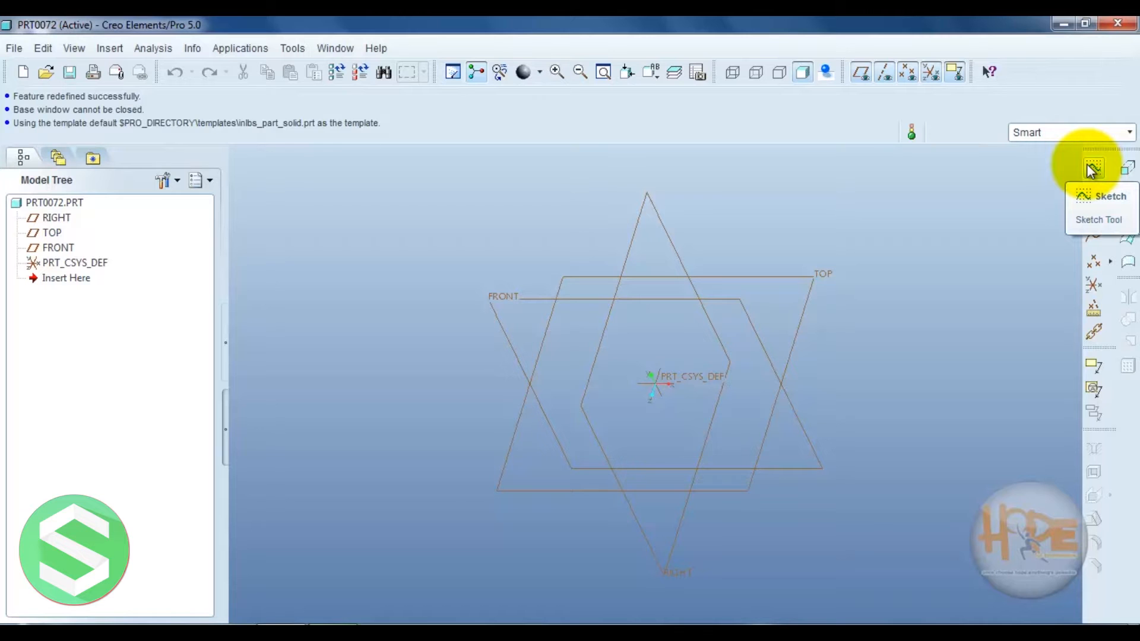
click(809, 276)
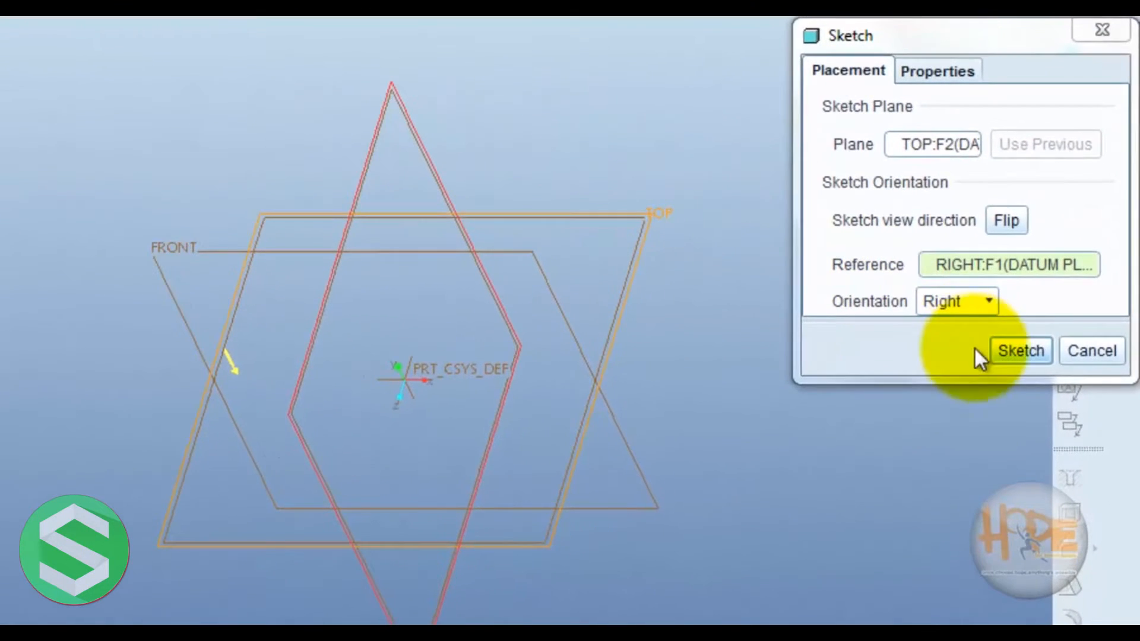
click(1033, 356)
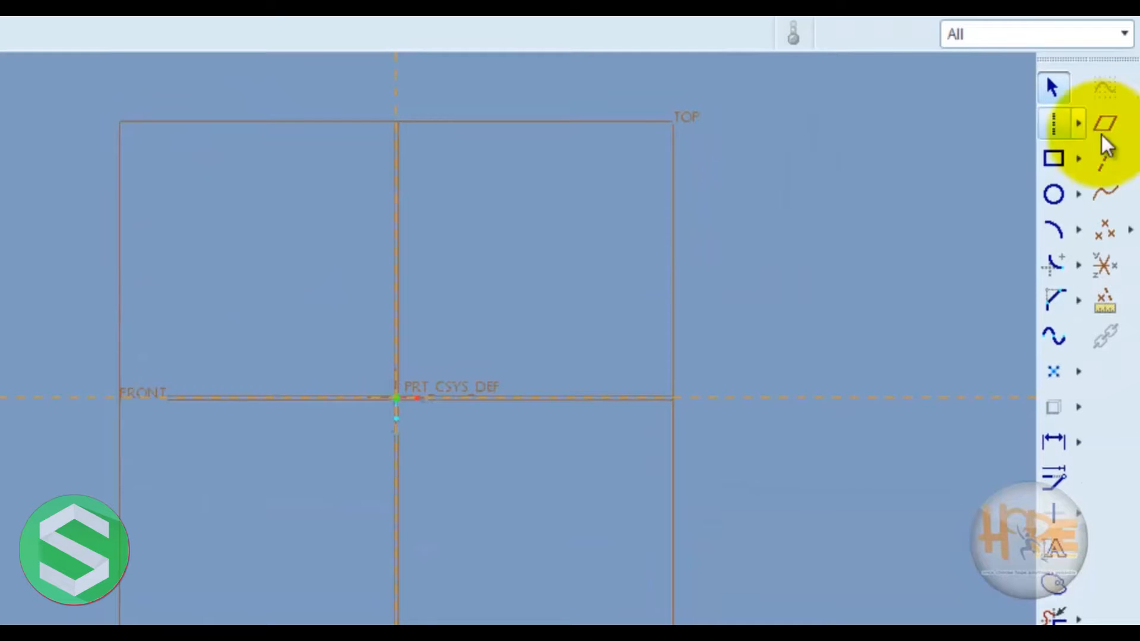
Draw a horizontal centerline through the origin along the FRONT plane reference.
click(1055, 125)
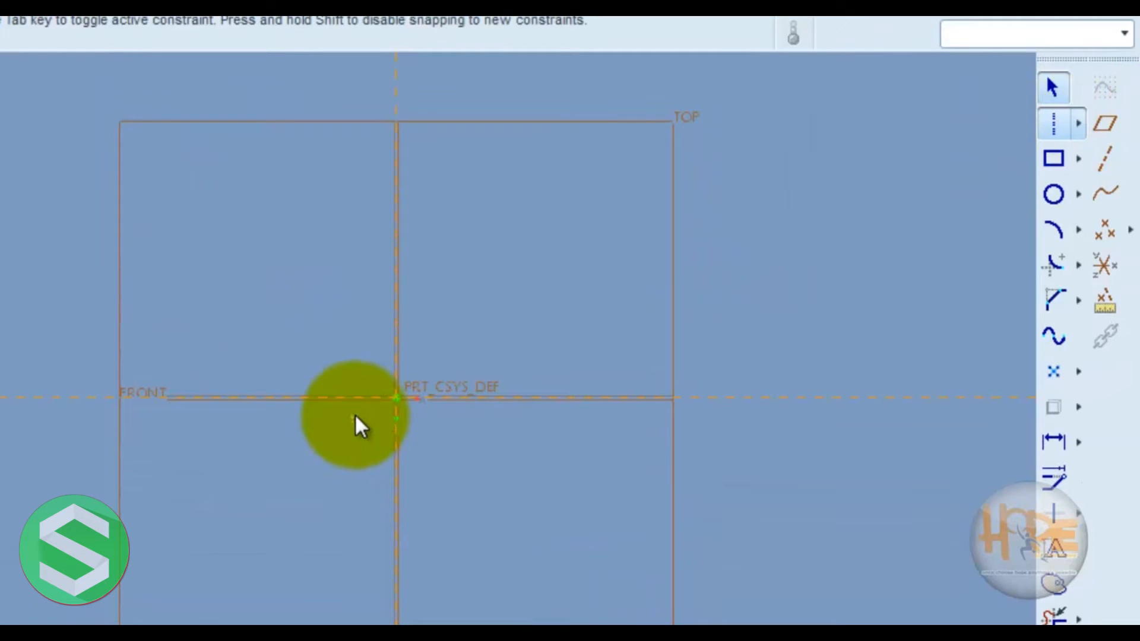
click(378, 408)
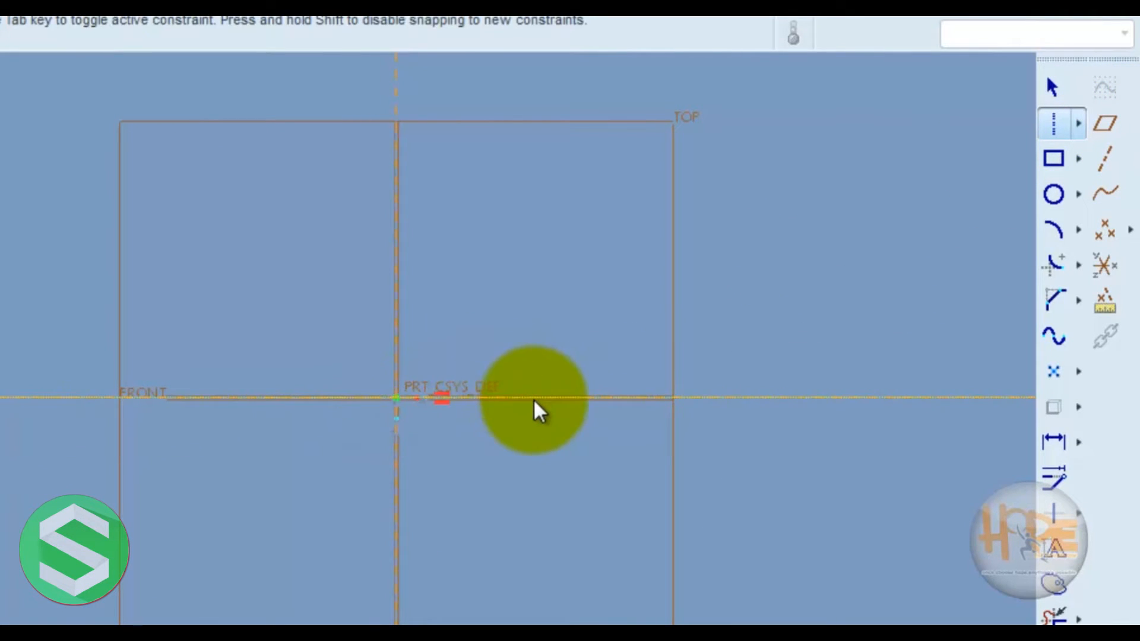
click(545, 396)
middle_click(597, 281)
Draw a three-point arc of about 436 radius above the centerline, with level endpoints about 93 from it.
click(1056, 226)
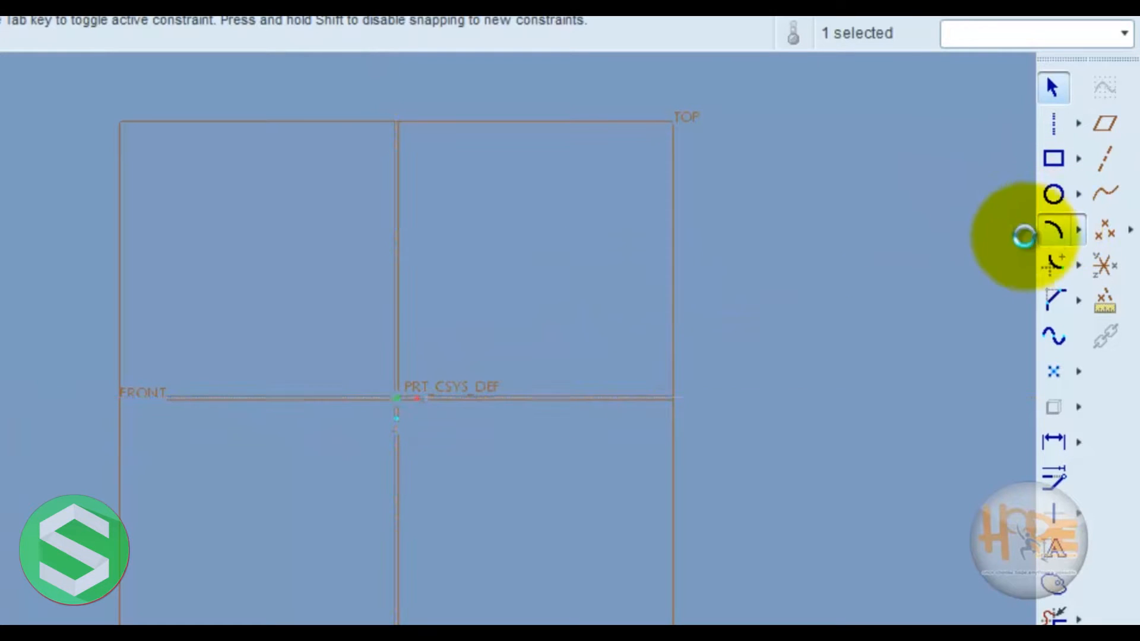
click(142, 397)
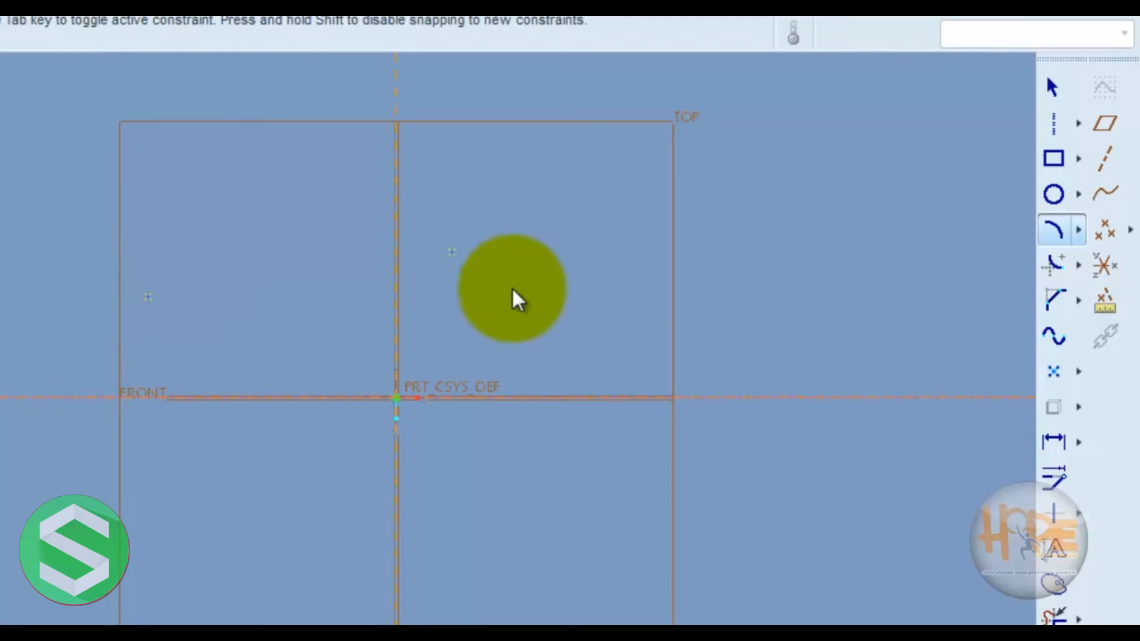
click(619, 297)
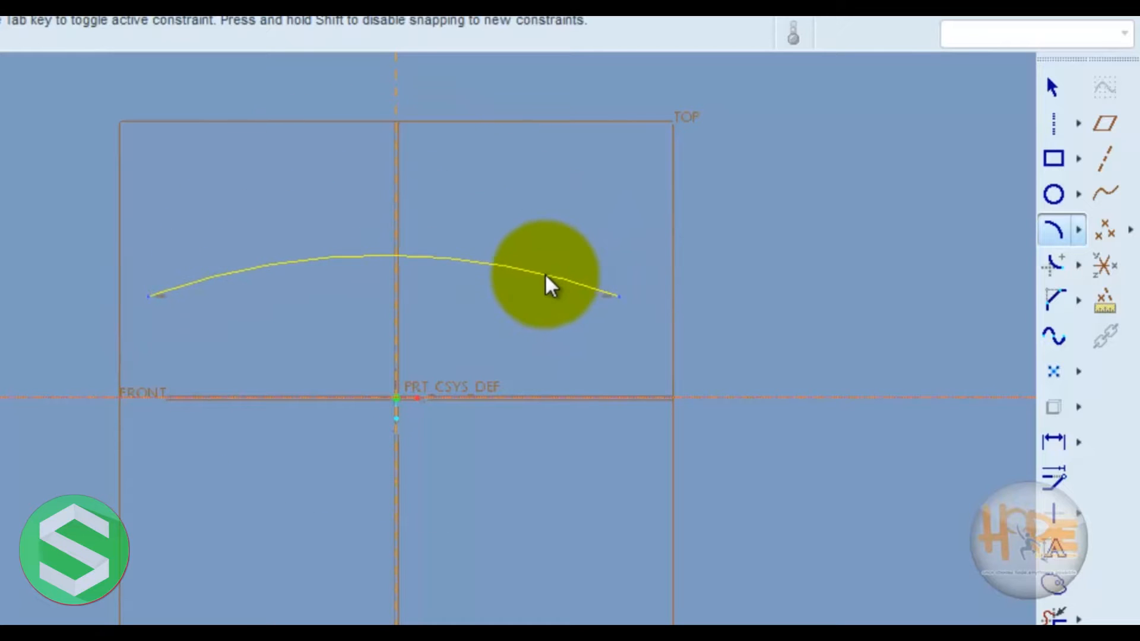
click(522, 241)
middle_click(531, 234)
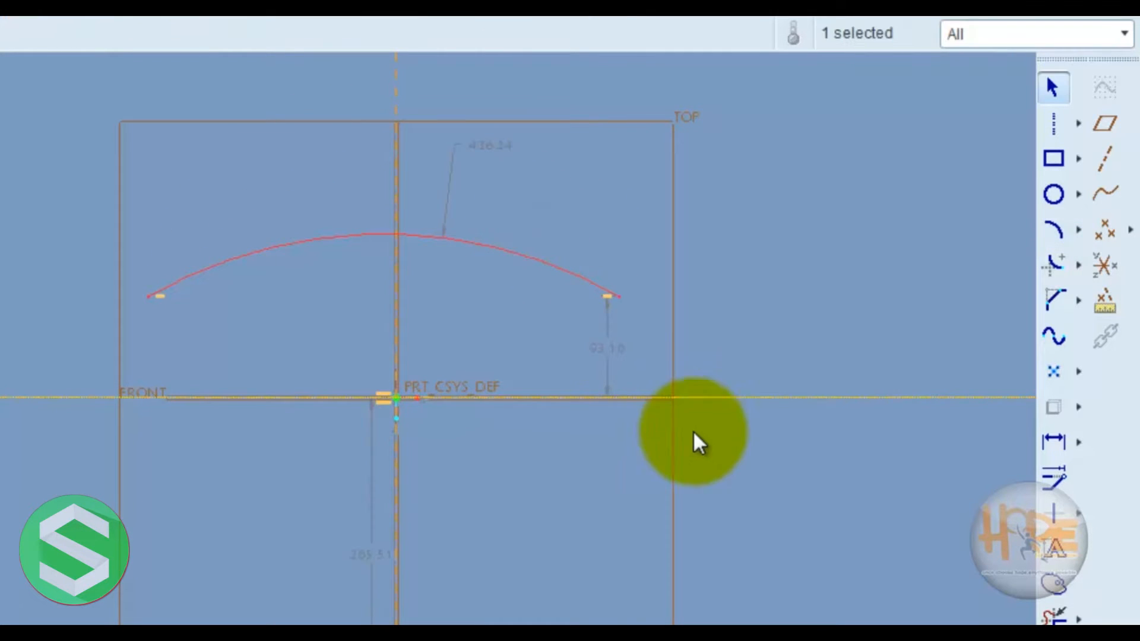
Mirror the arc about the horizontal centerline and finish the sketch.
click(1054, 618)
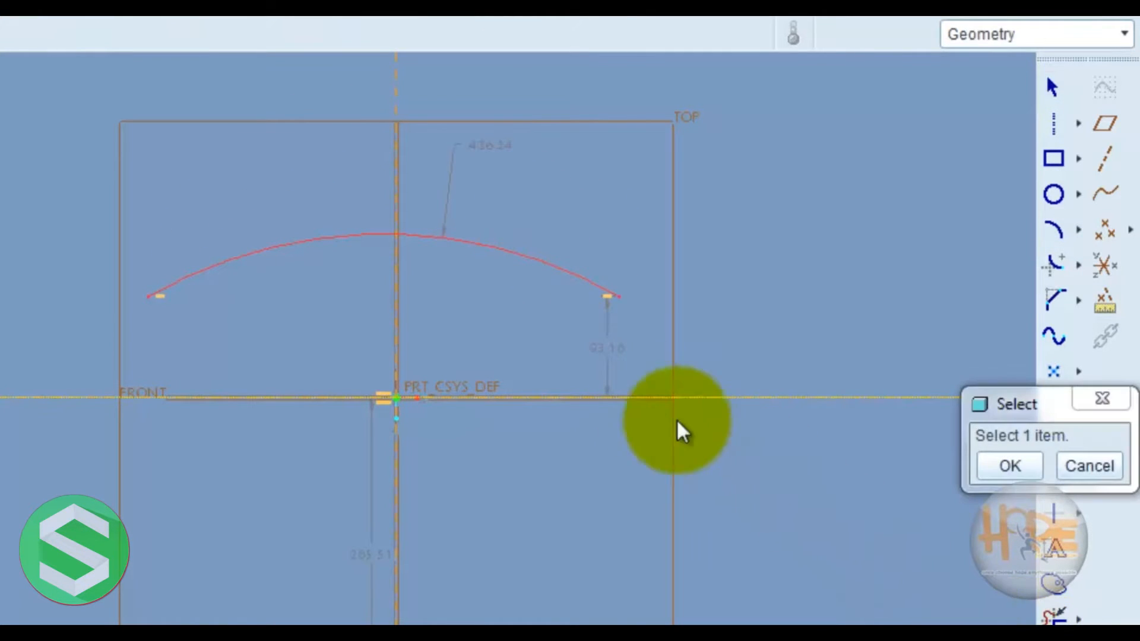
click(618, 397)
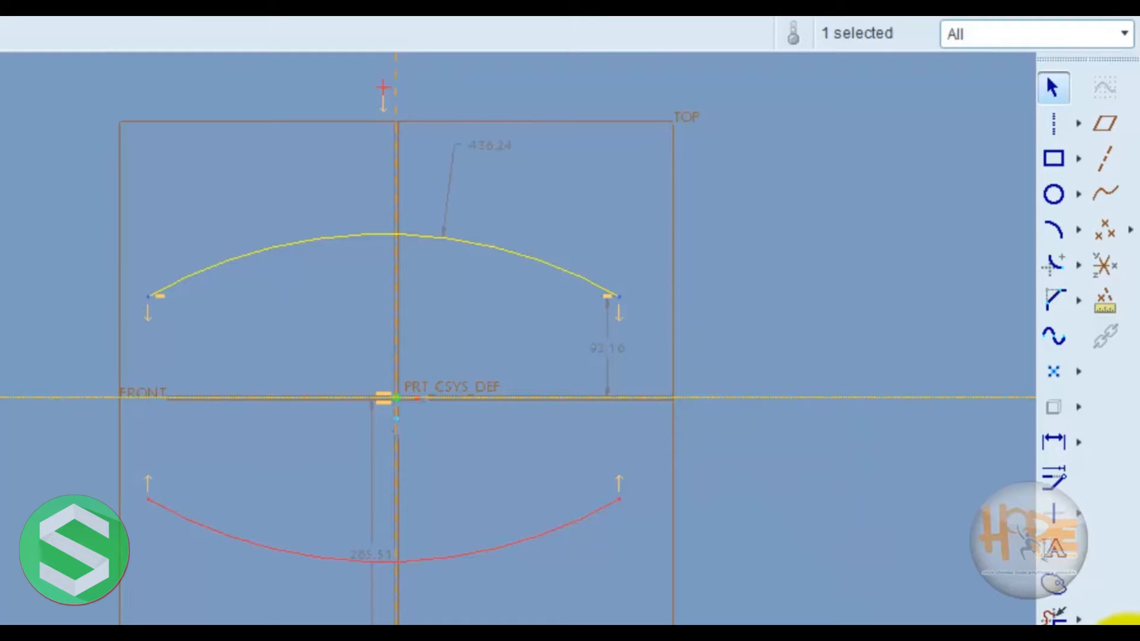
click(1053, 639)
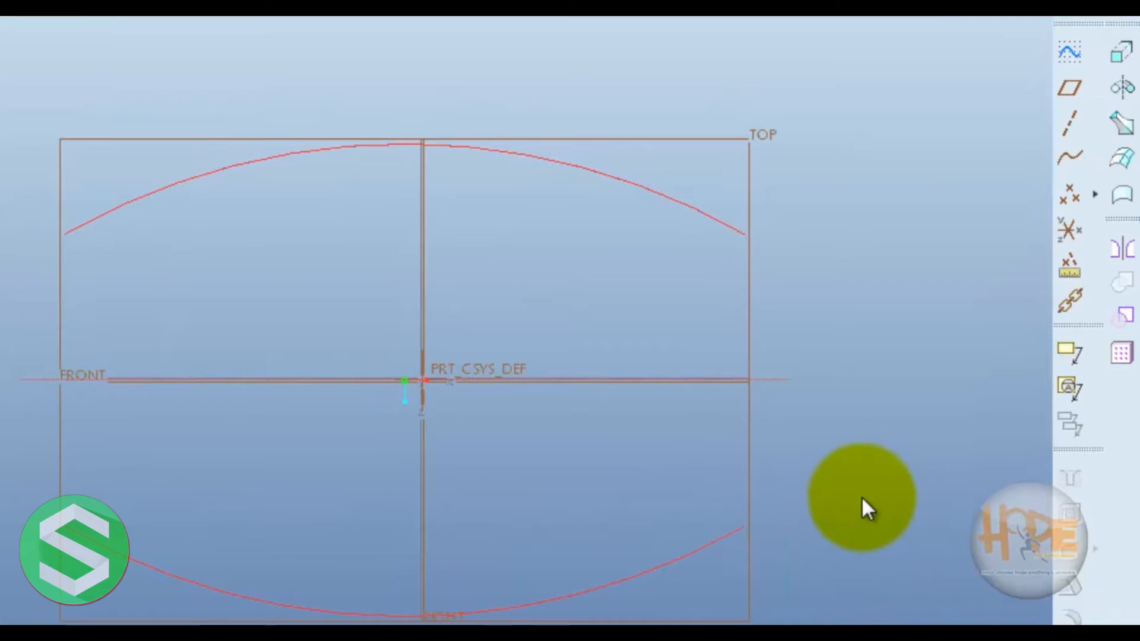
Start a second sketch on the FRONT datum plane, with the RIGHT plane as the right-facing orientation reference.
click(1077, 55)
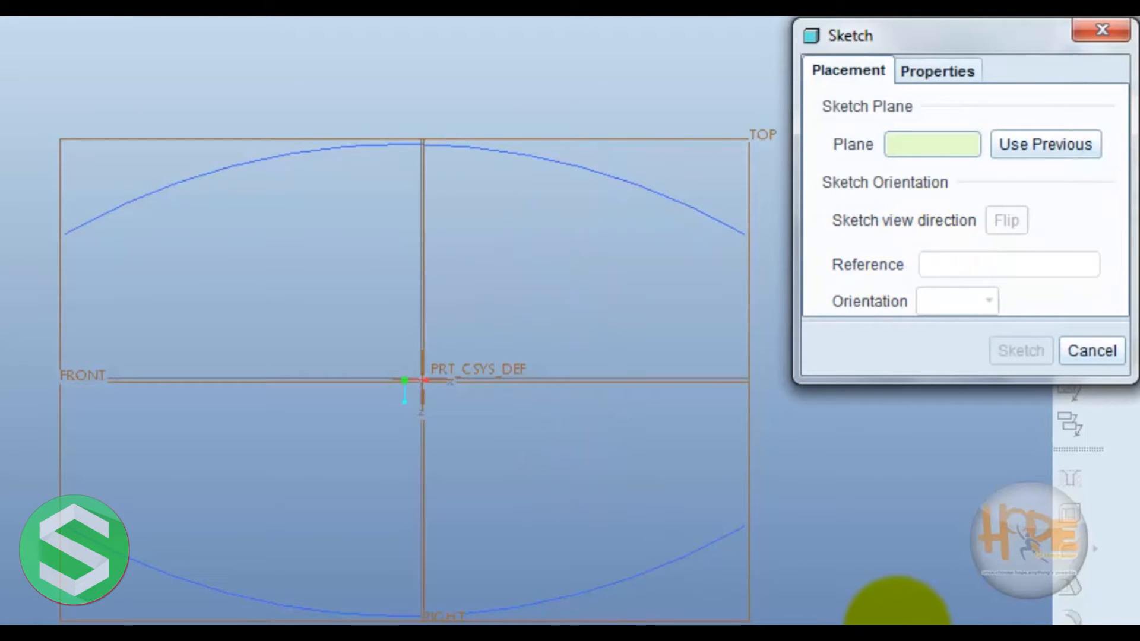
middle_click(887, 605)
middle_drag(887, 605, 537, 532)
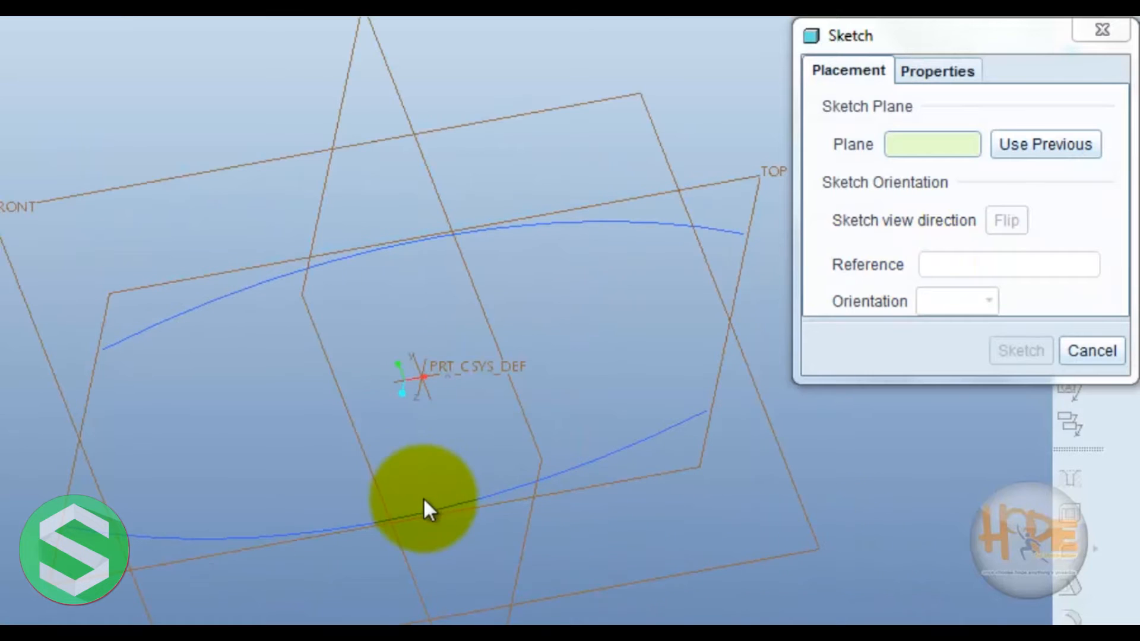
click(23, 209)
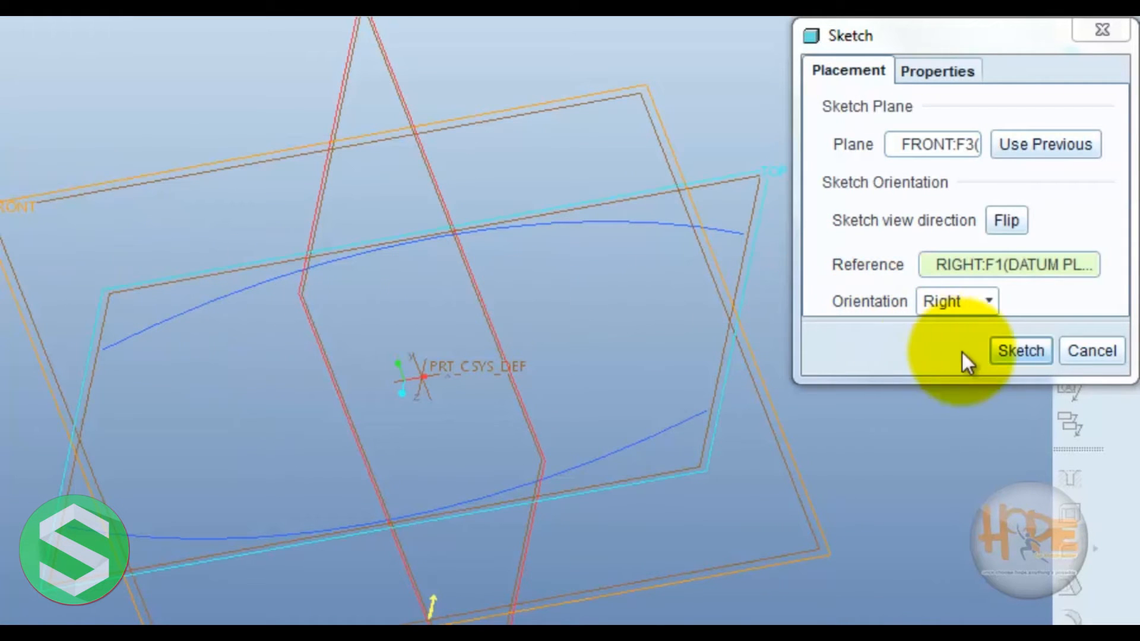
click(1016, 353)
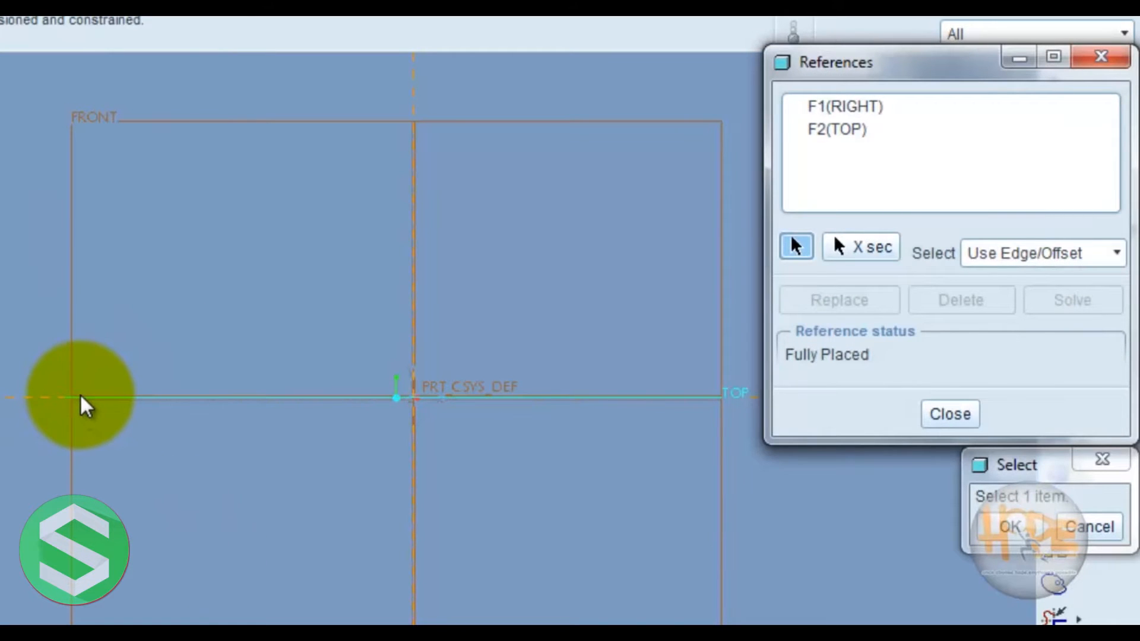
Add both endpoints of the existing curve as sketch references, keeping the RIGHT and TOP plane references.
click(81, 396)
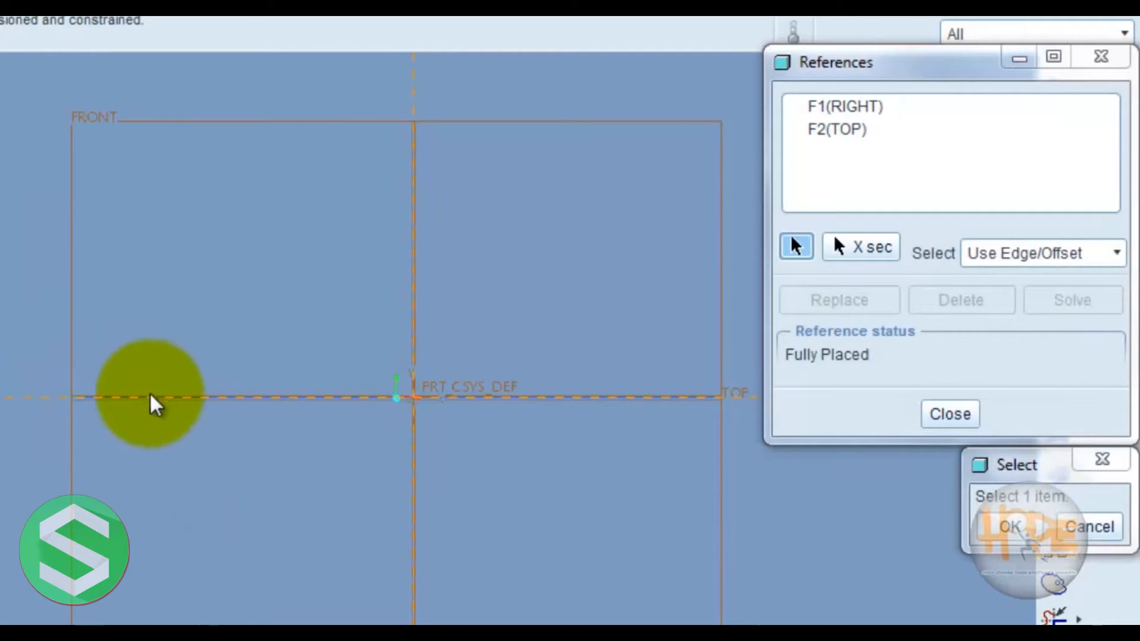
click(718, 399)
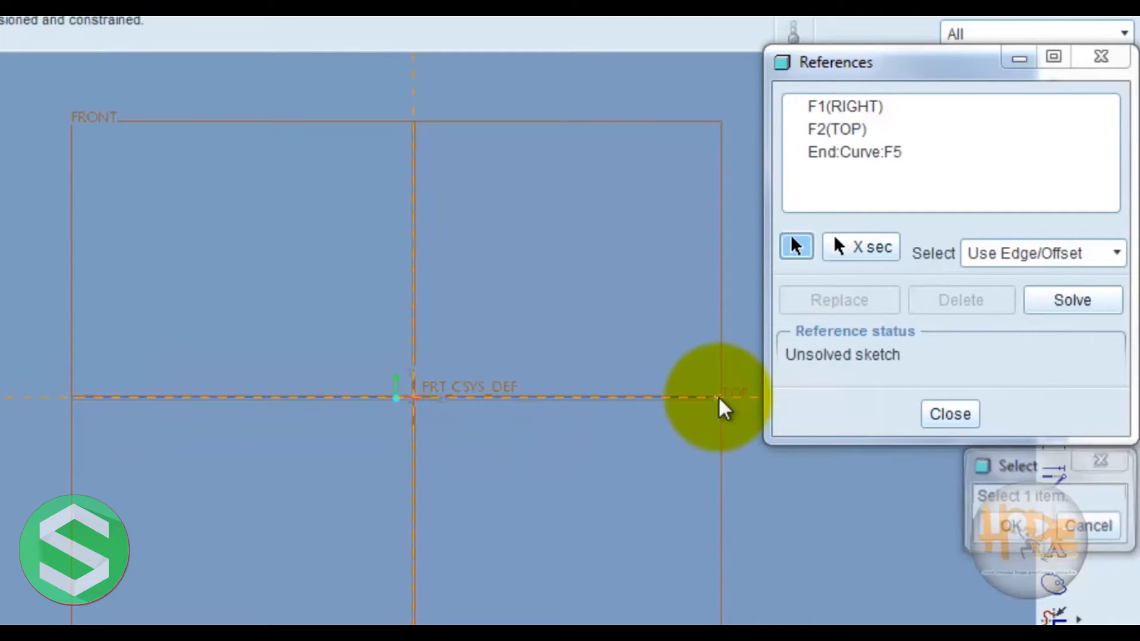
click(78, 401)
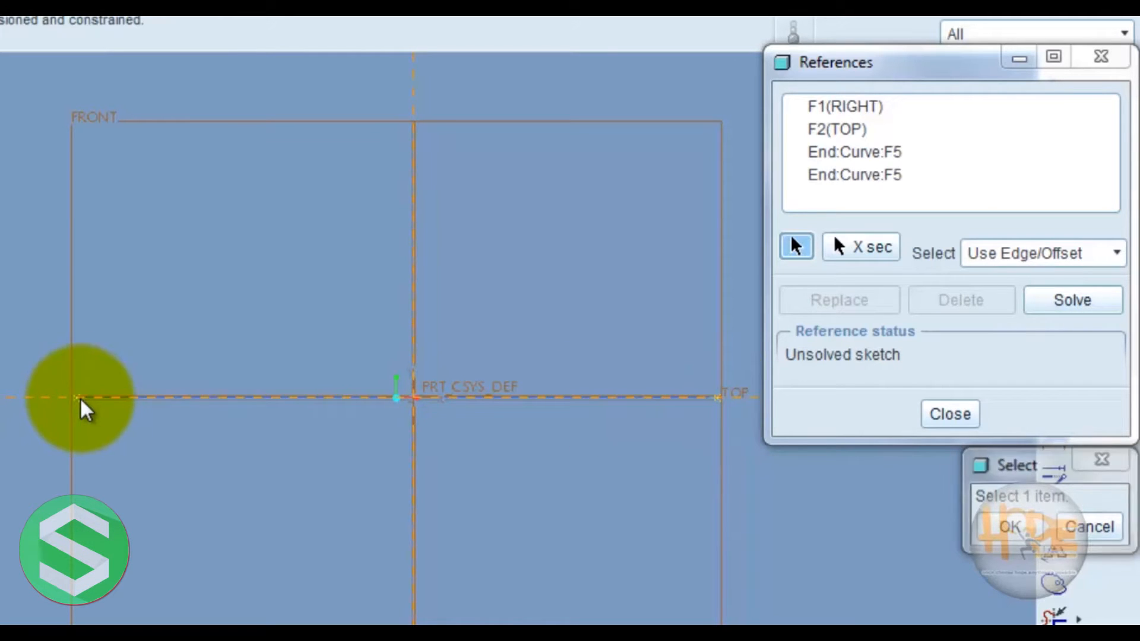
click(1012, 529)
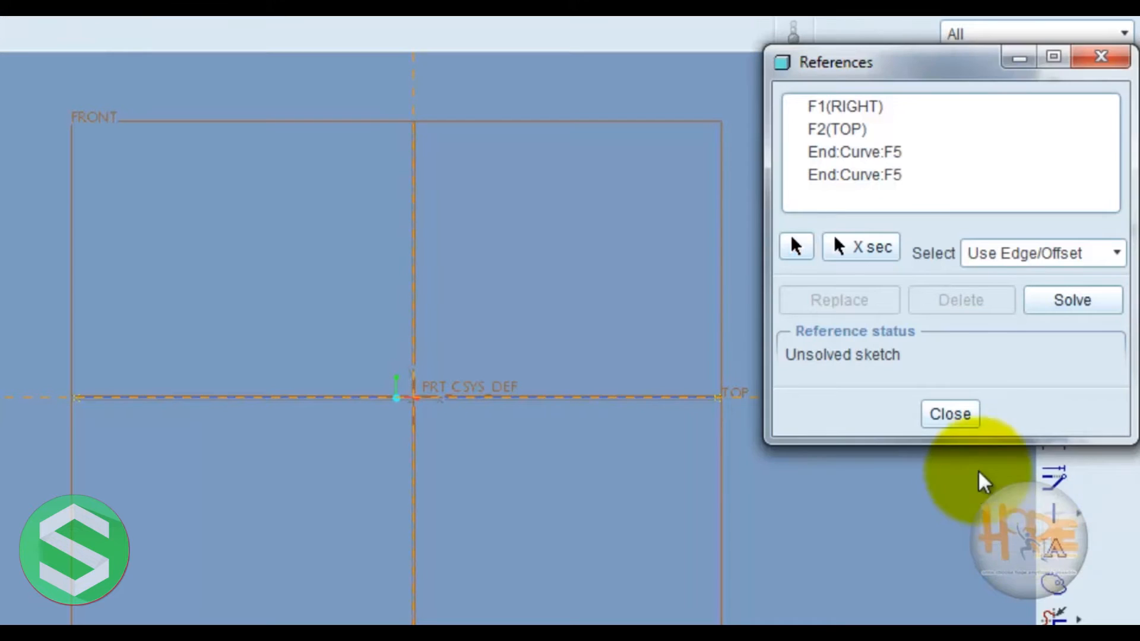
click(953, 417)
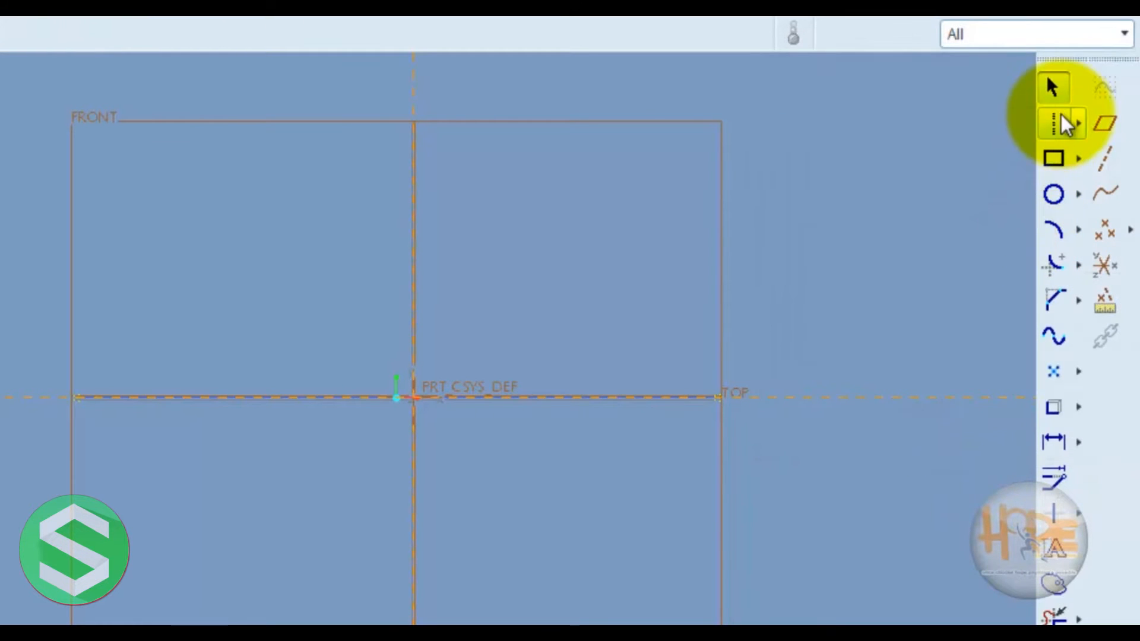
Draw vertical centerlines through both referenced curve endpoints.
click(1053, 230)
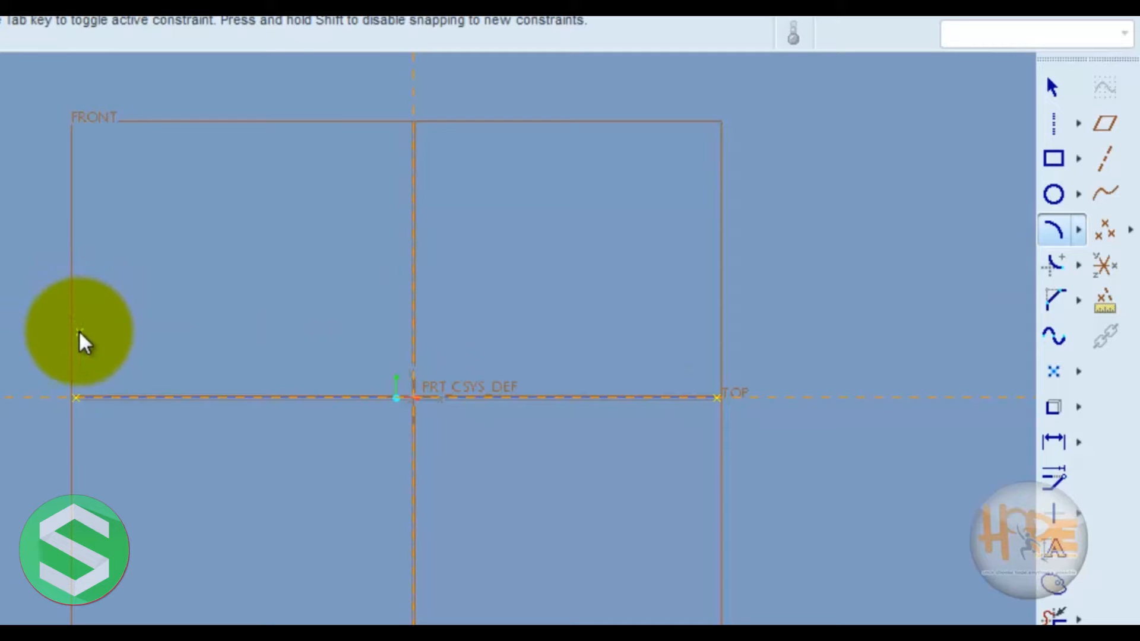
middle_click(538, 245)
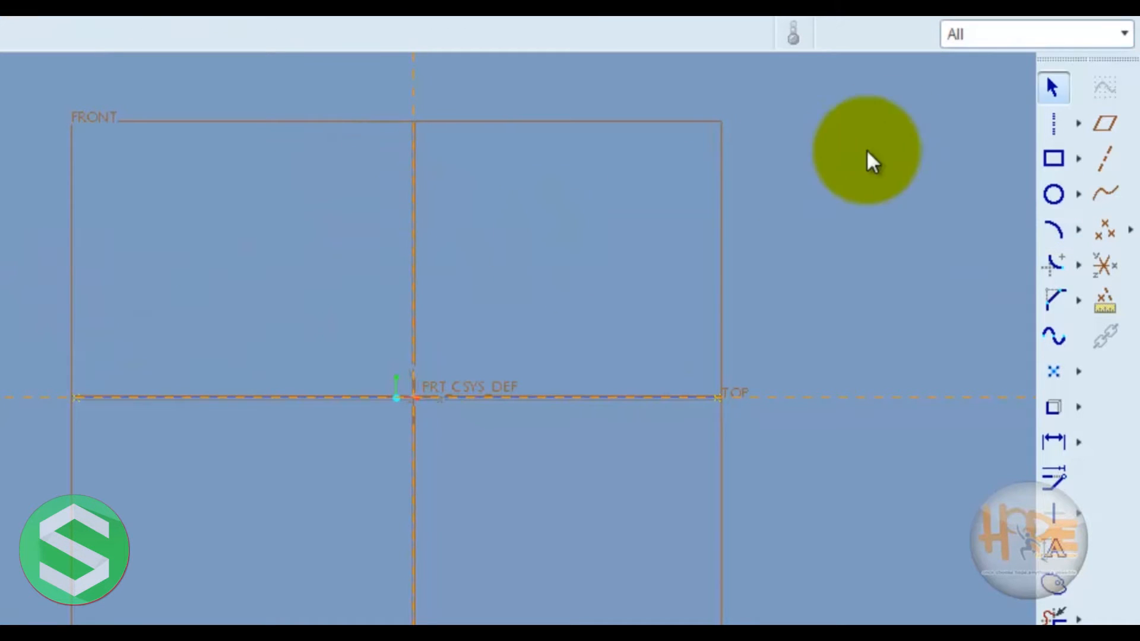
click(1054, 121)
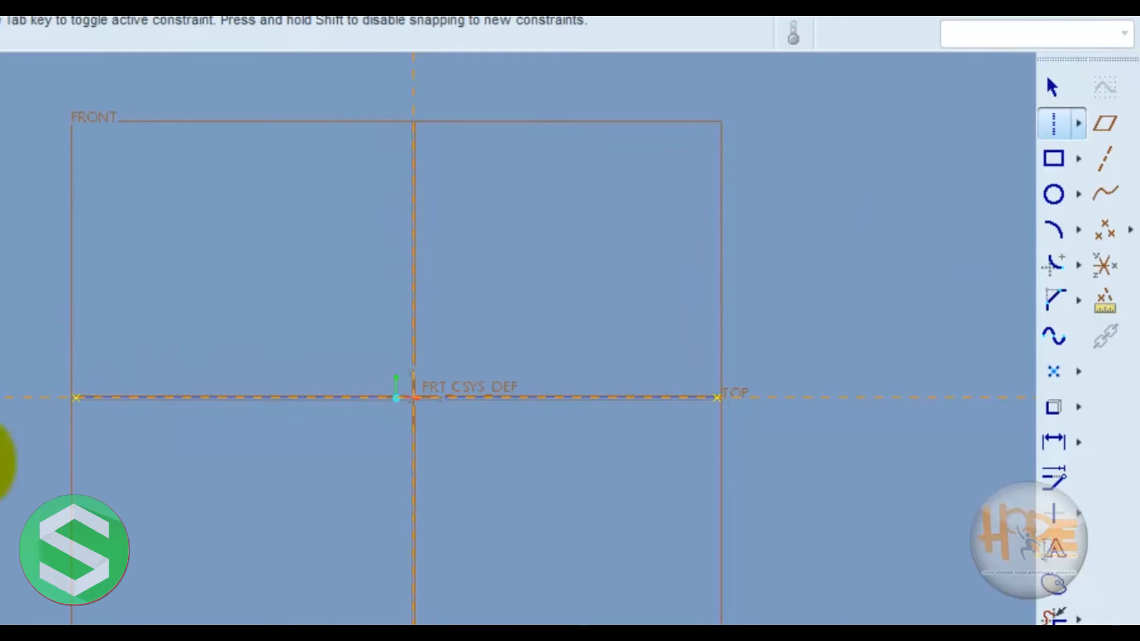
click(75, 397)
click(88, 304)
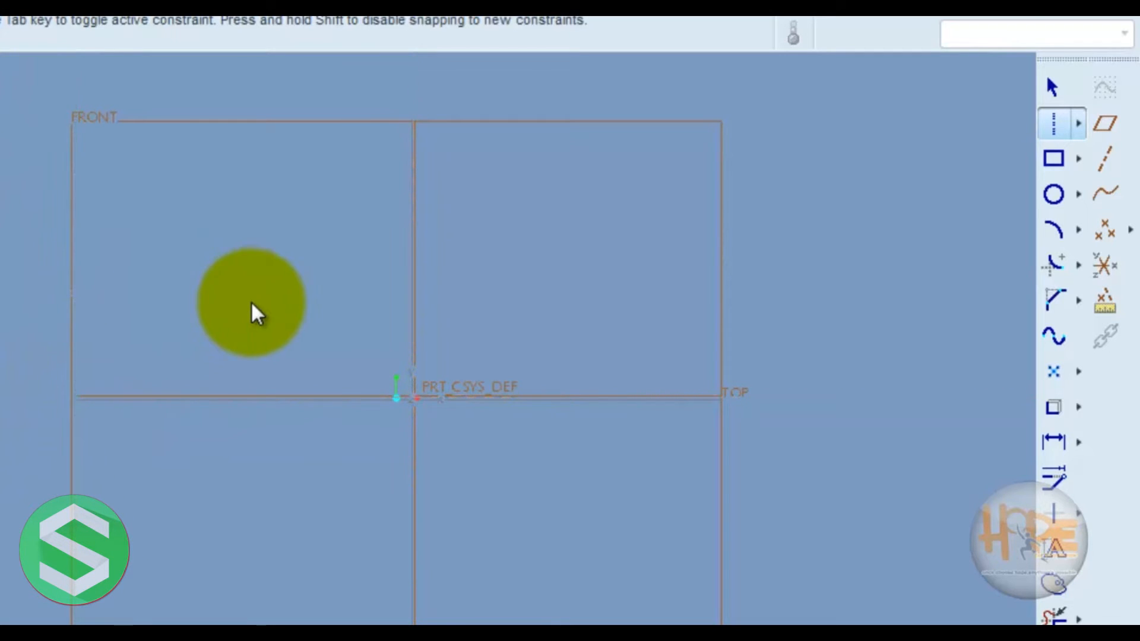
middle_click(254, 311)
click(1053, 121)
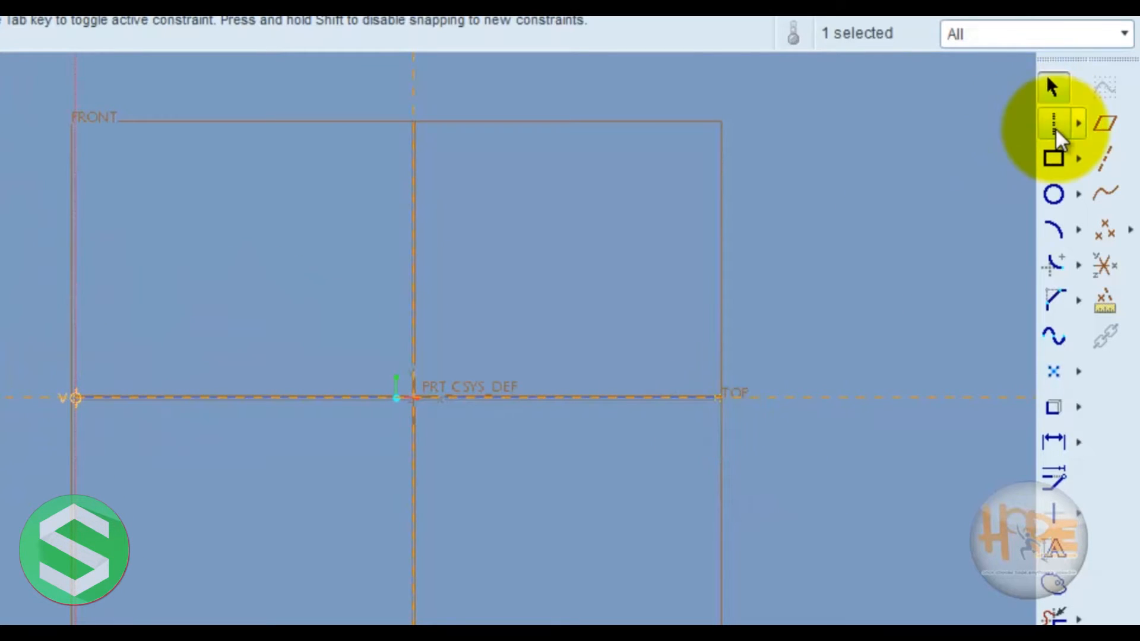
click(718, 399)
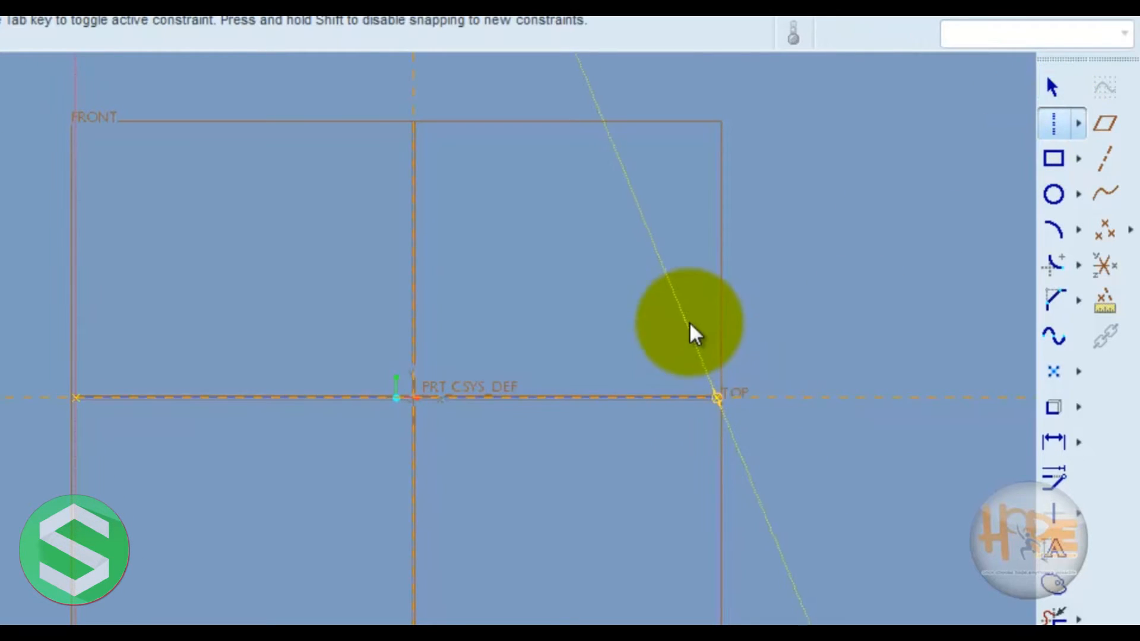
click(725, 304)
middle_click(926, 237)
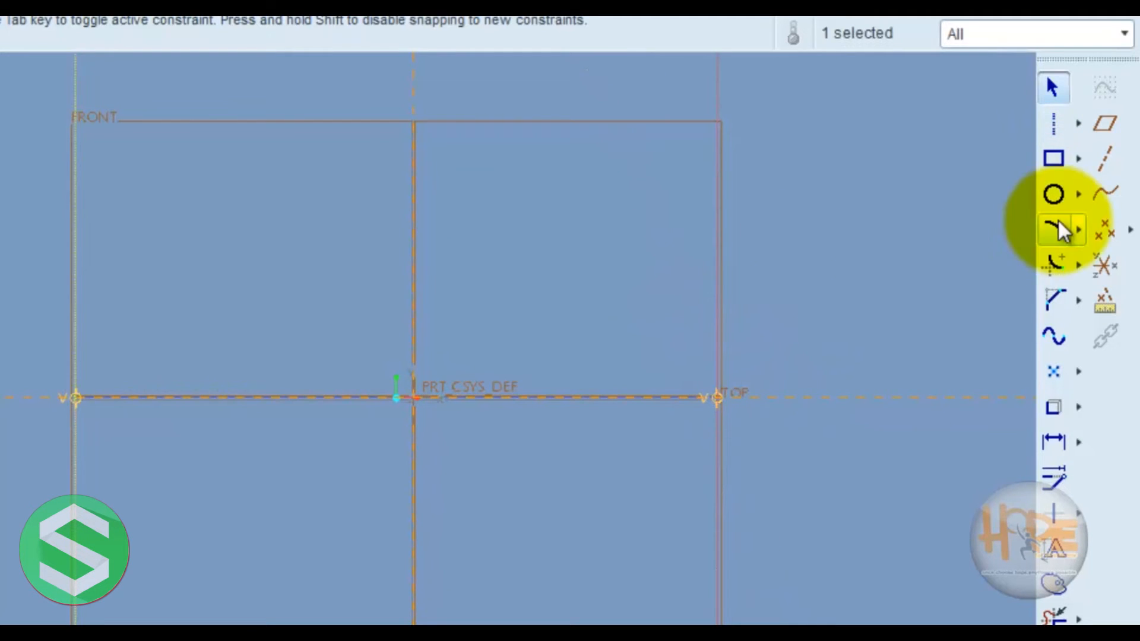
Draw an upward-bulging arc of about 400 radius between the two outer centerlines, with level endpoints above the TOP plane, and finish the sketch.
click(1054, 229)
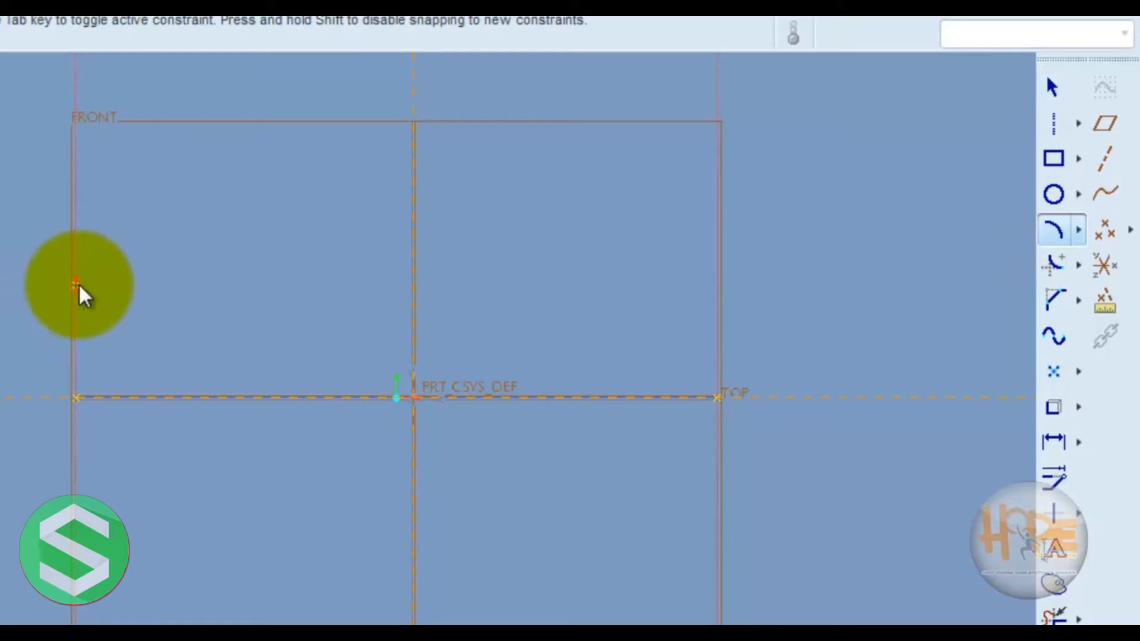
click(76, 287)
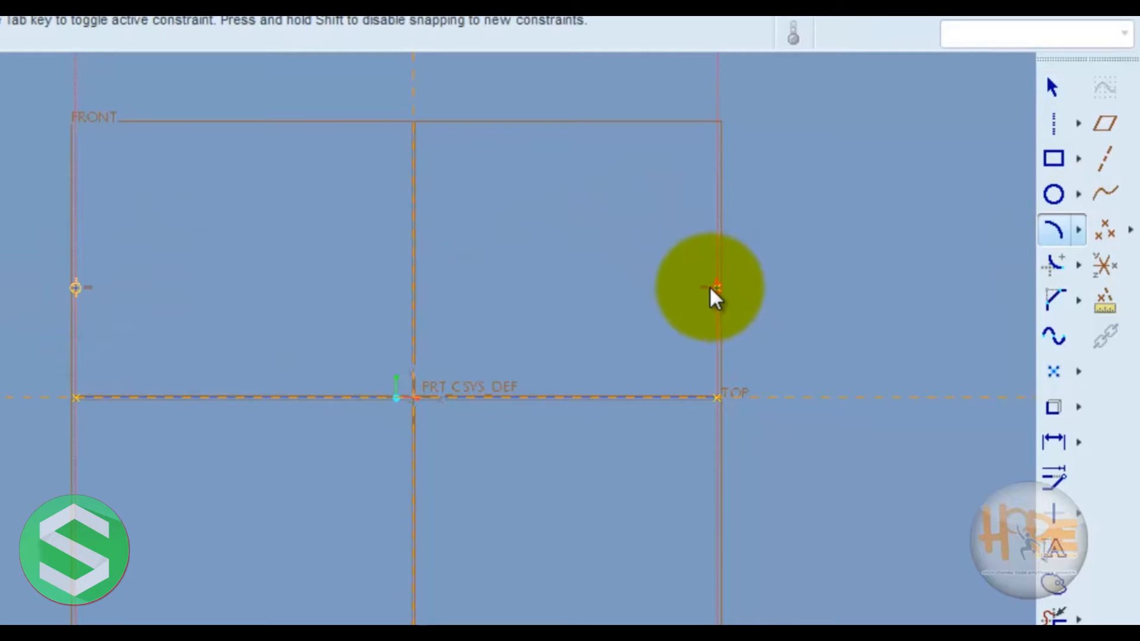
click(715, 287)
click(373, 202)
middle_click(572, 204)
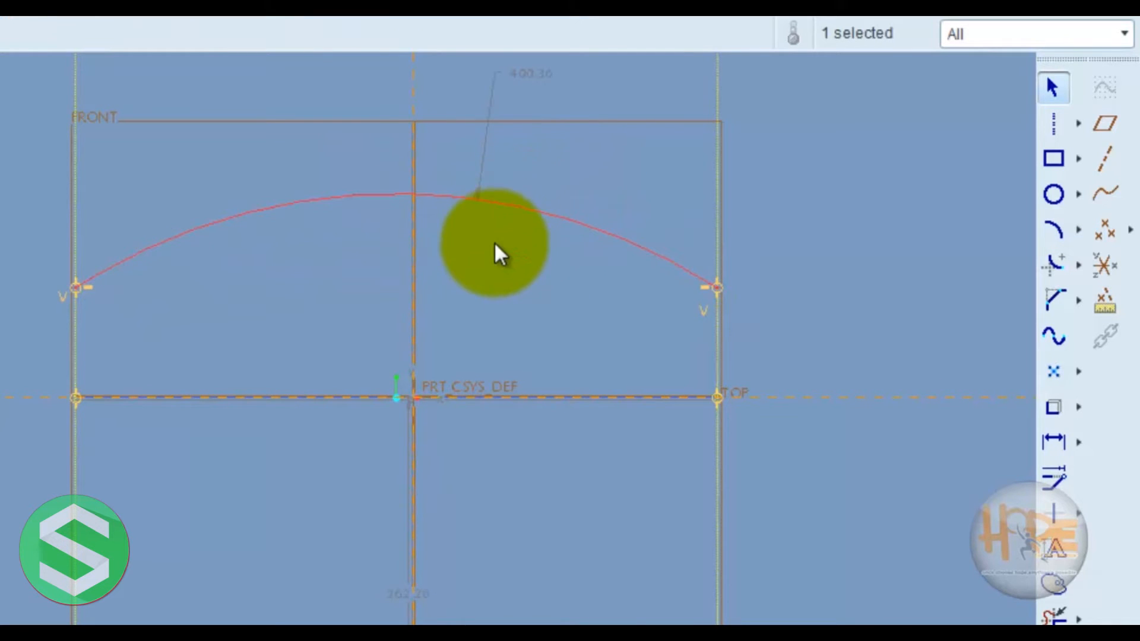
click(1053, 638)
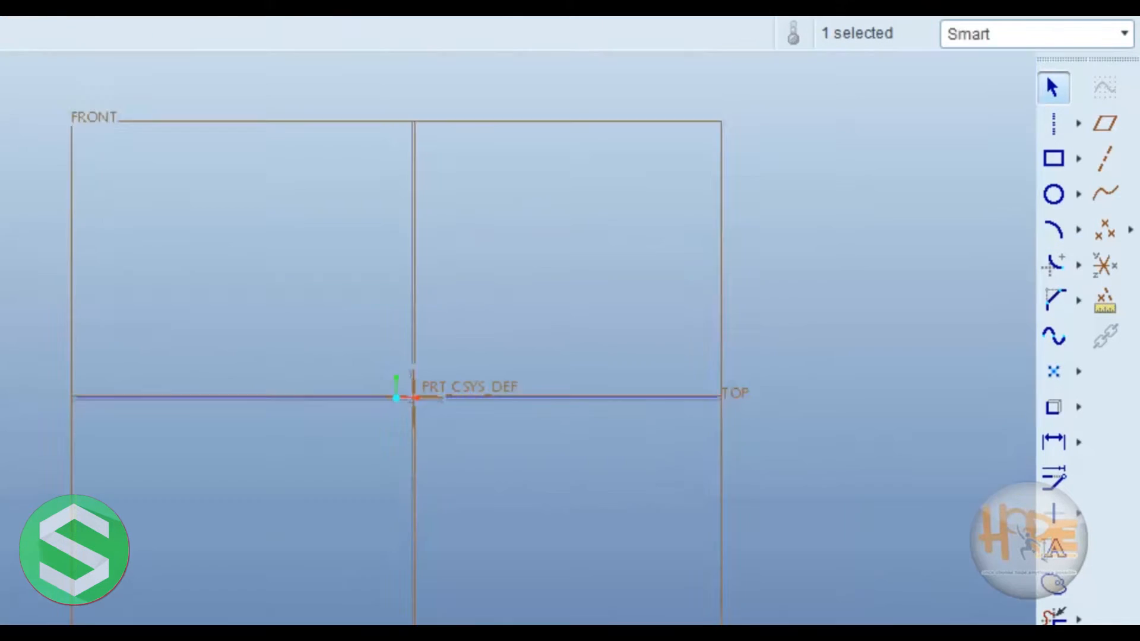
Place a datum point on the near endpoint of the FRONT-plane arc.
middle_drag(435, 564, 557, 585)
scroll(500, 360, up, 2)
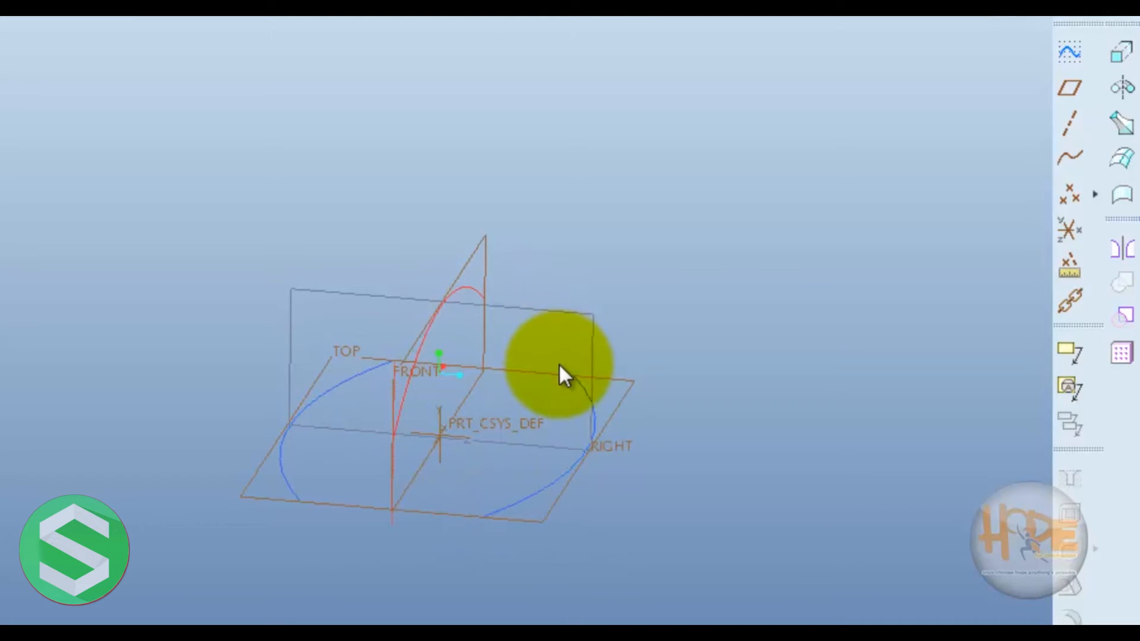
middle_drag(667, 519, 710, 483)
click(1078, 194)
middle_drag(591, 462, 435, 398)
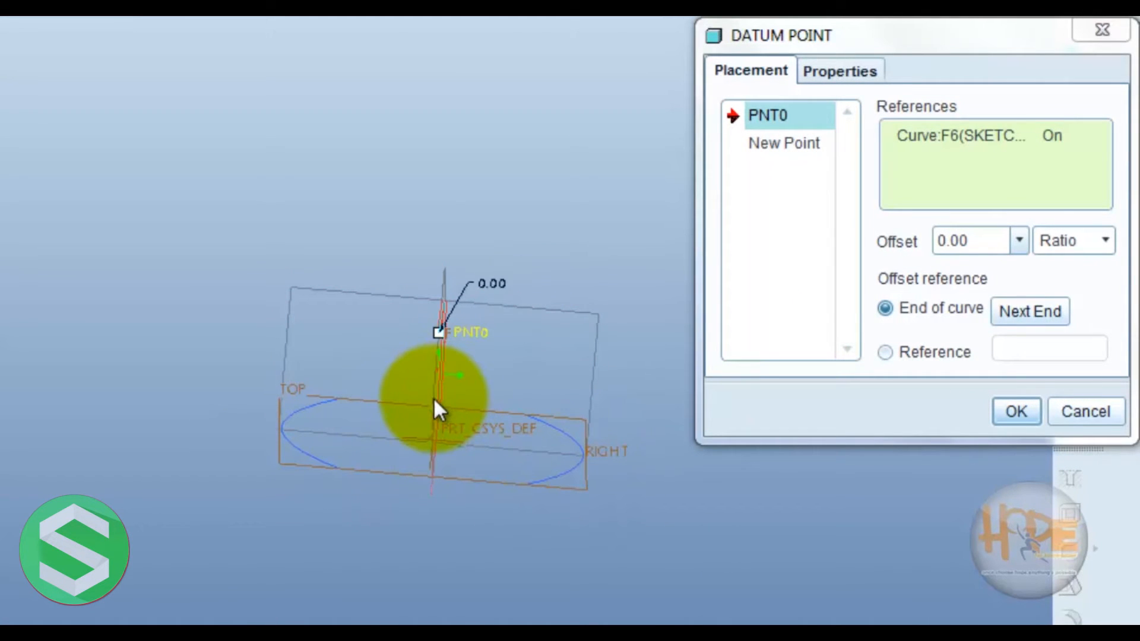
click(437, 401)
middle_drag(456, 503, 437, 506)
Add datum points at the near endpoints of both TOP-plane arcs and complete the point set.
click(785, 145)
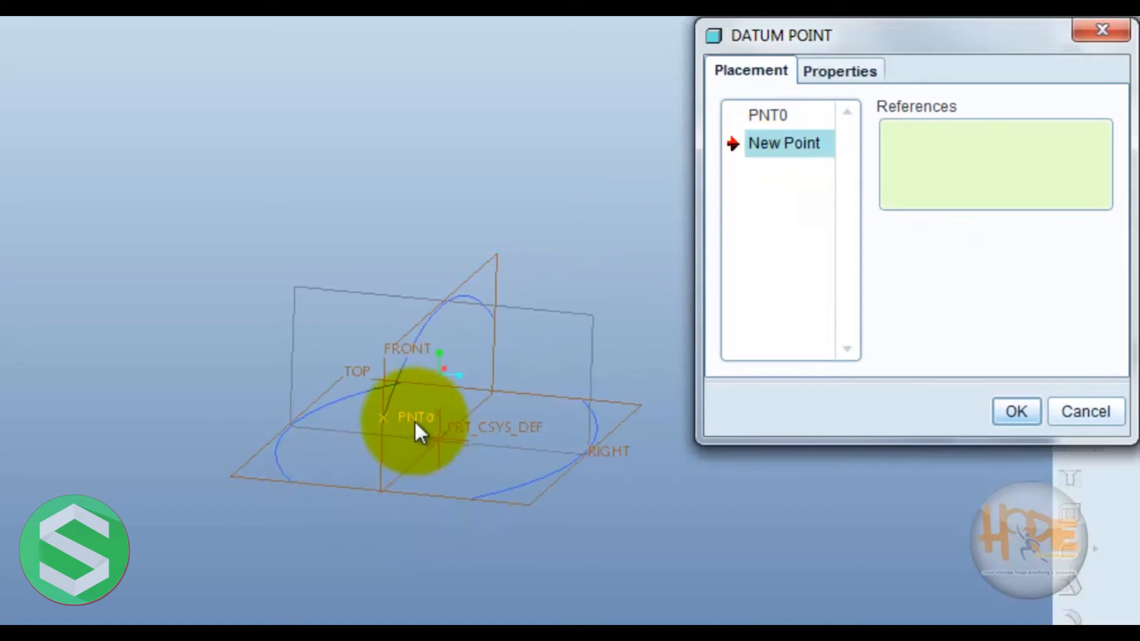
click(287, 480)
click(768, 174)
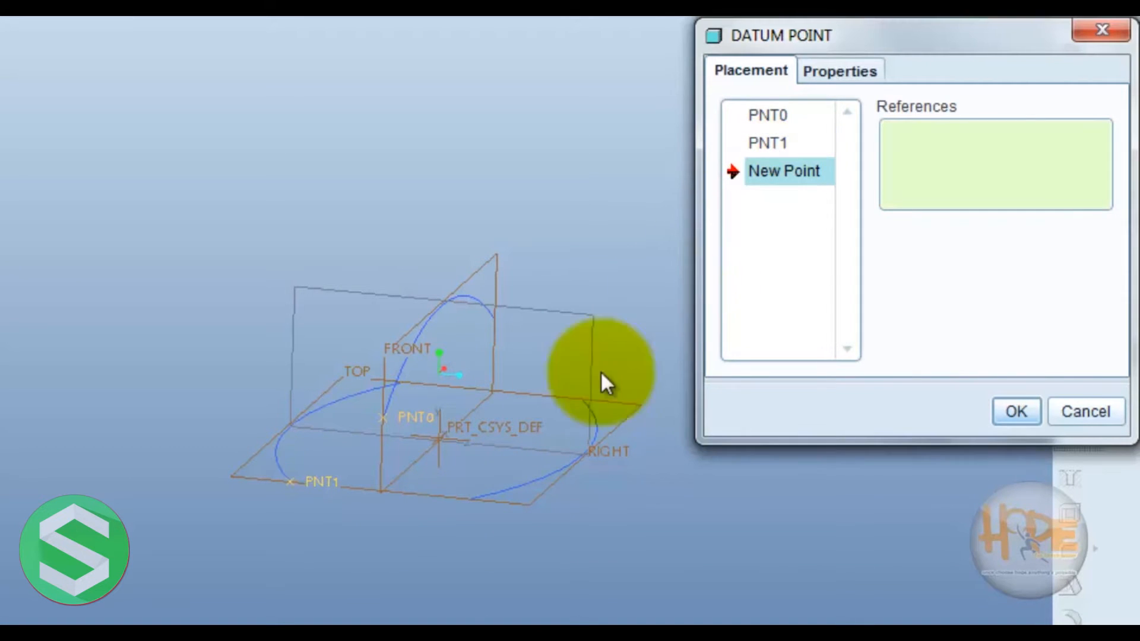
click(470, 498)
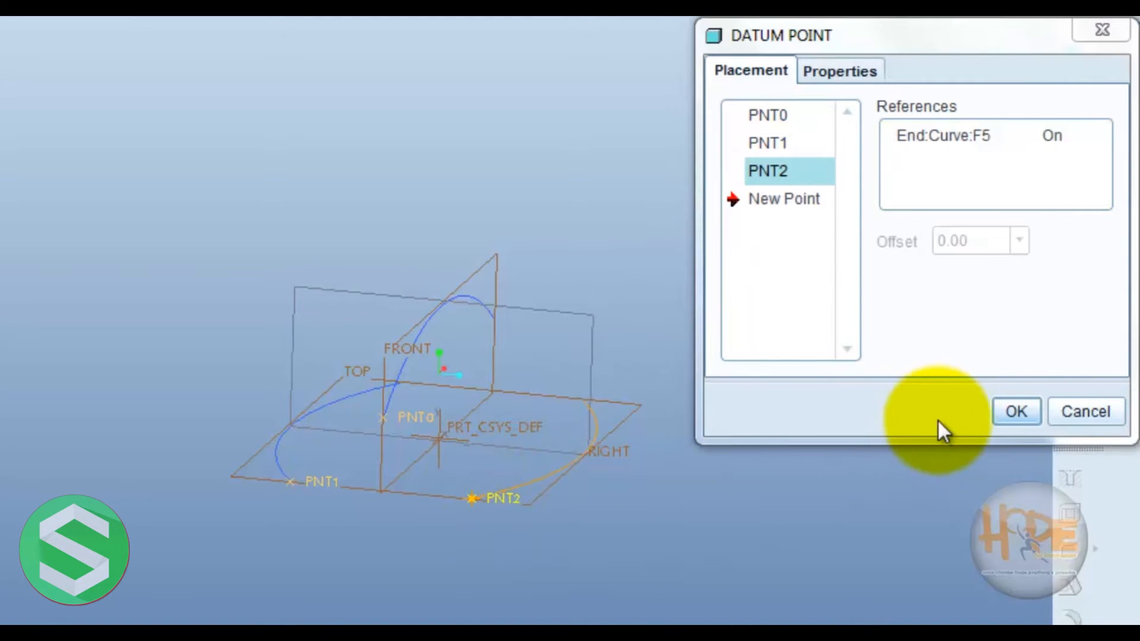
click(1016, 415)
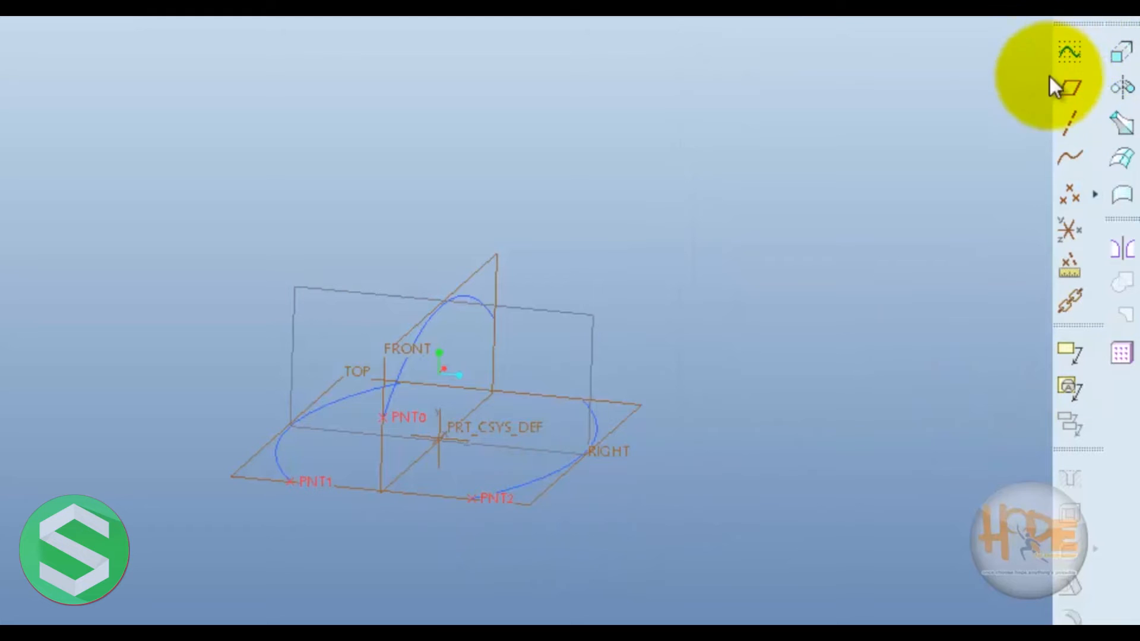
Create a datum plane parallel to the RIGHT plane and passing through the datum point at the FRONT arc's end.
click(1064, 86)
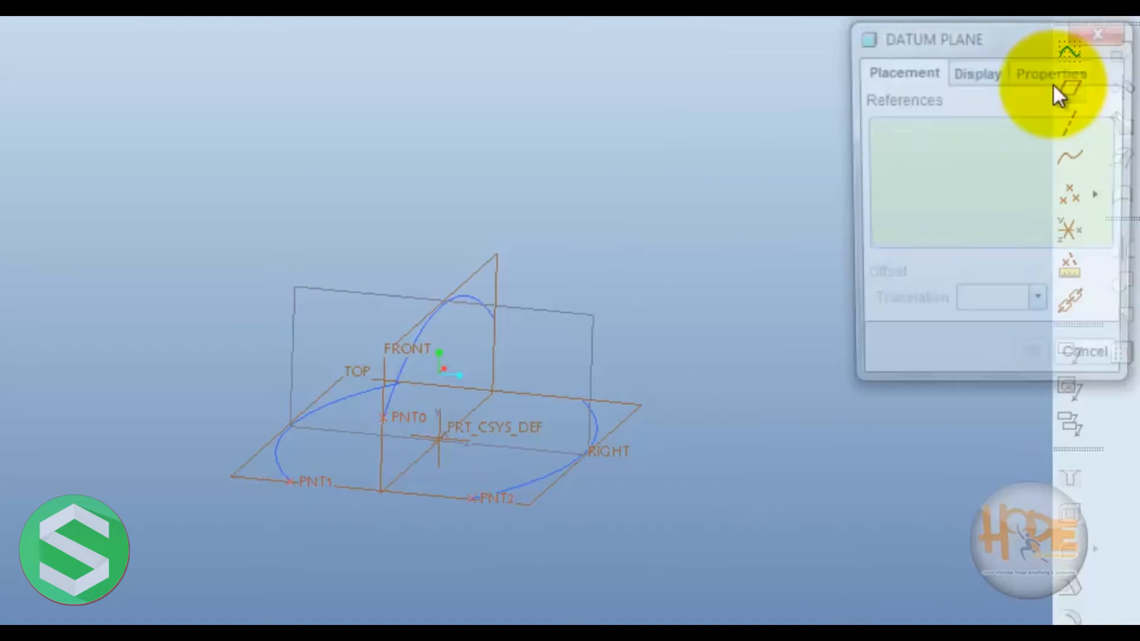
click(573, 311)
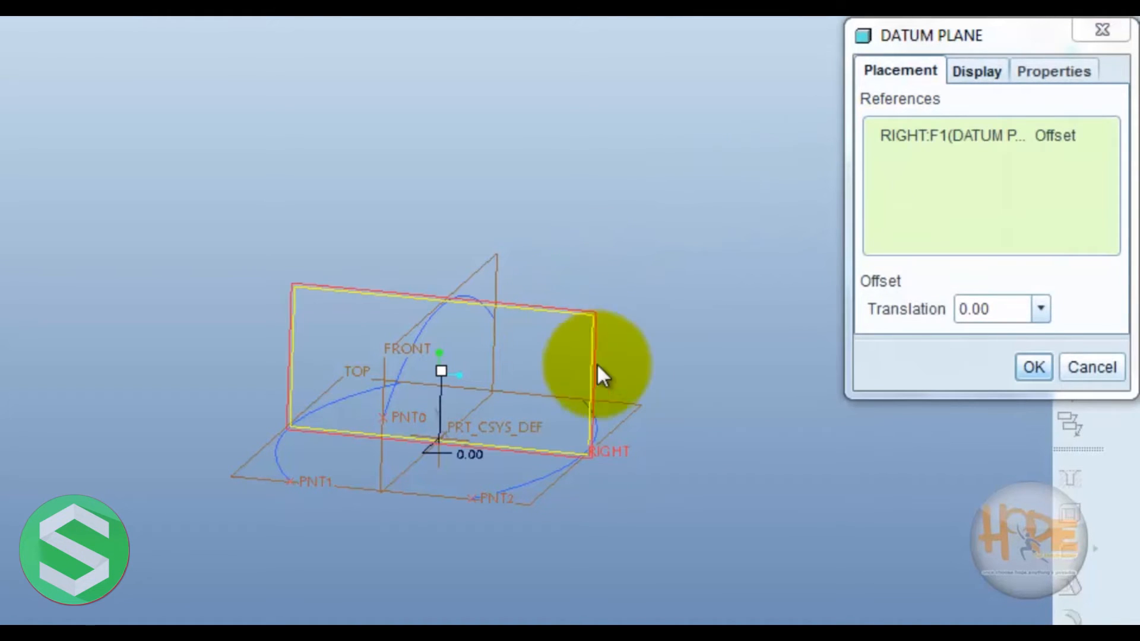
middle_drag(789, 420, 661, 397)
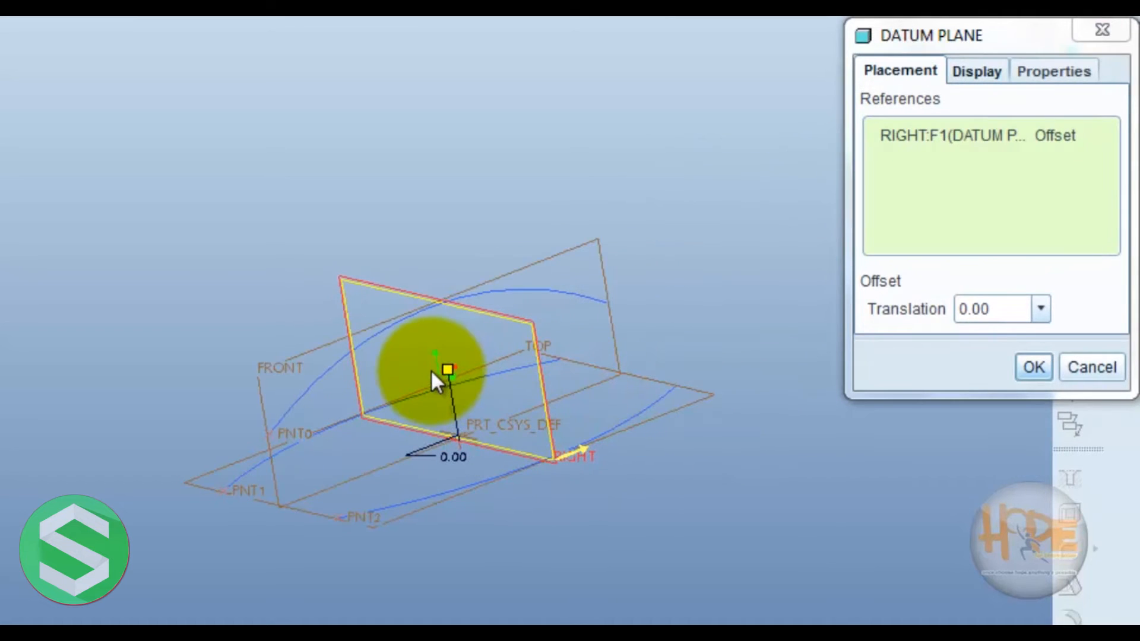
drag(447, 369, 291, 435)
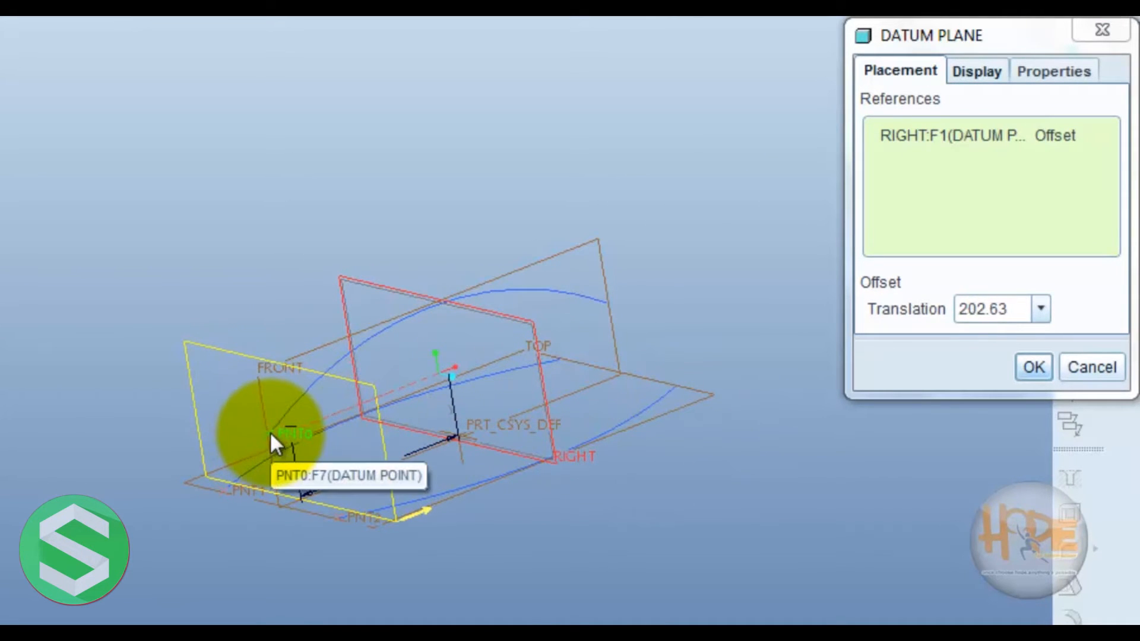
ctrl+click(269, 431)
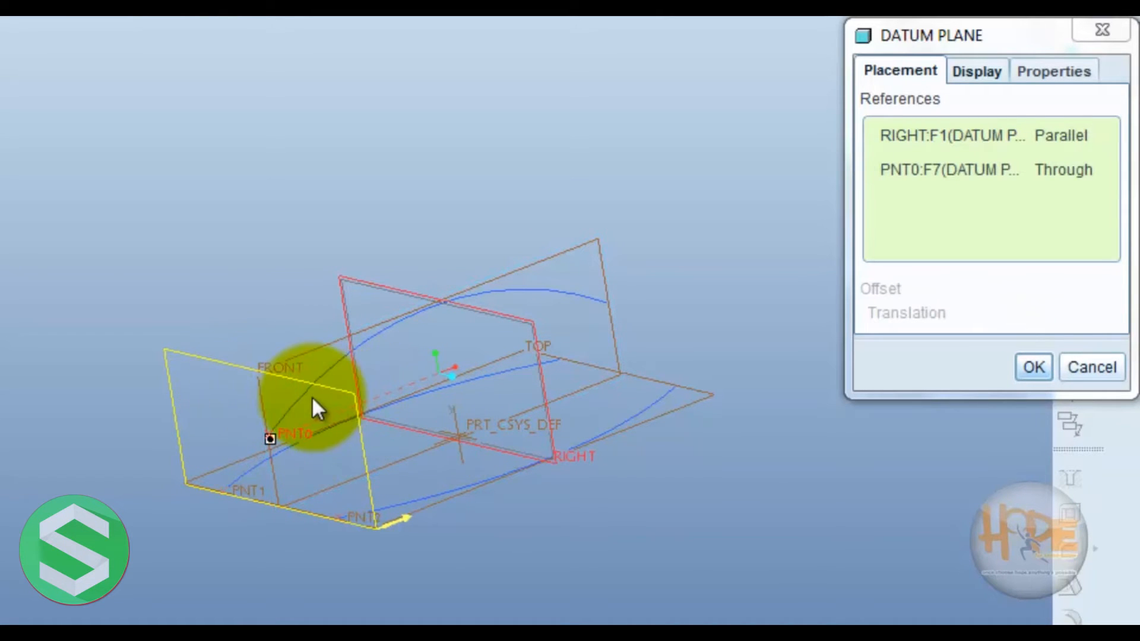
click(1031, 369)
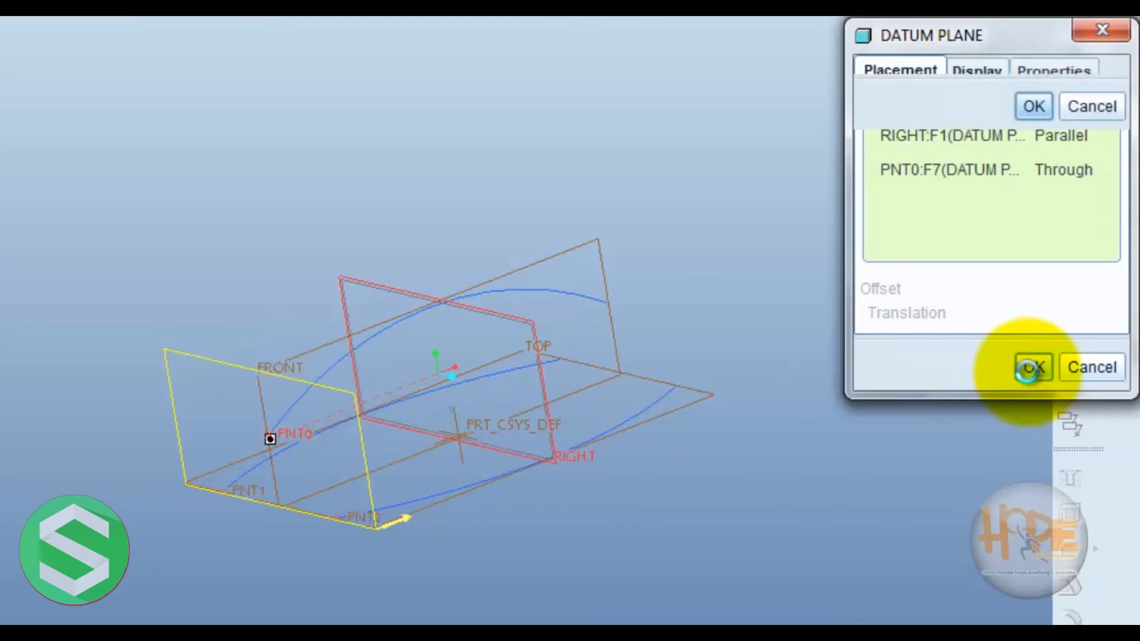
Start a sketch on the new end datum plane, with the TOP plane as the left-facing orientation reference.
middle_drag(682, 559, 504, 480)
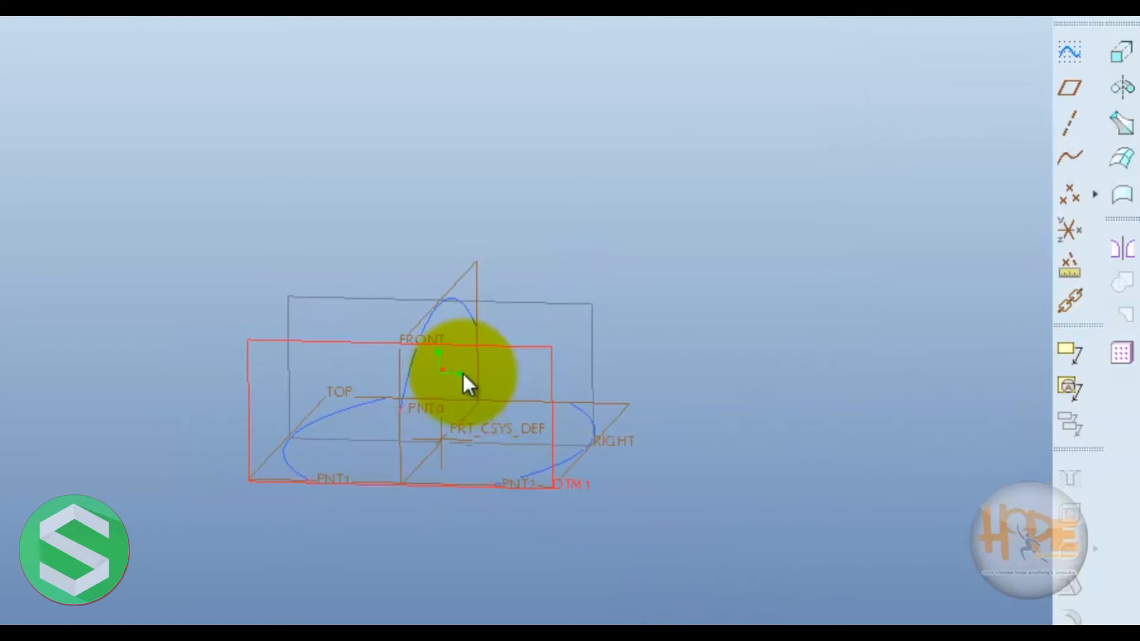
click(1070, 51)
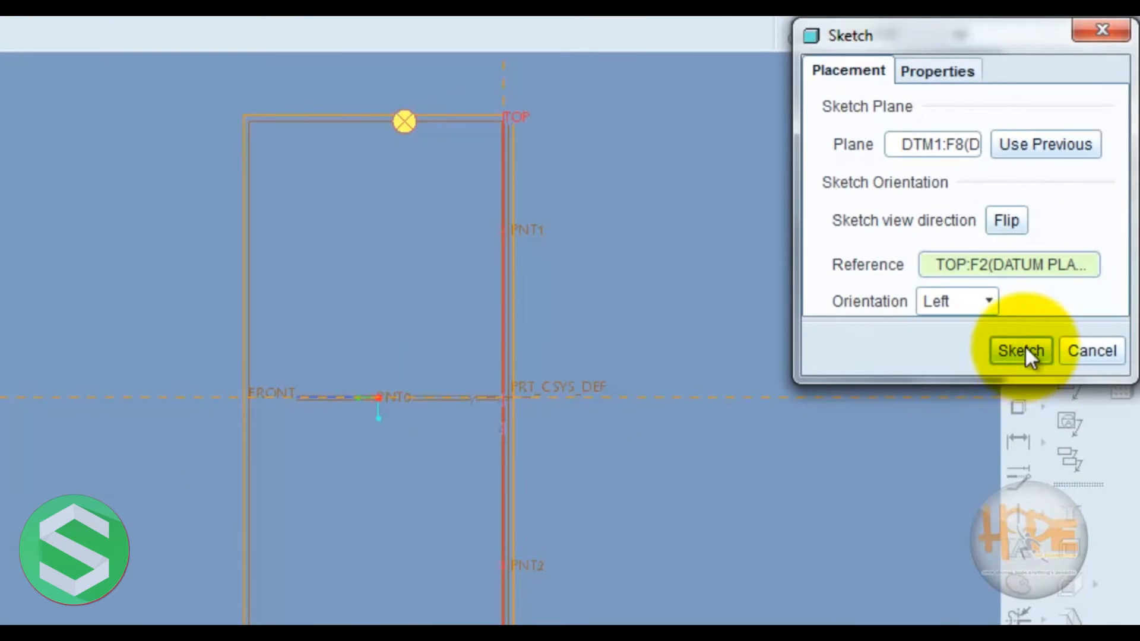
click(1022, 351)
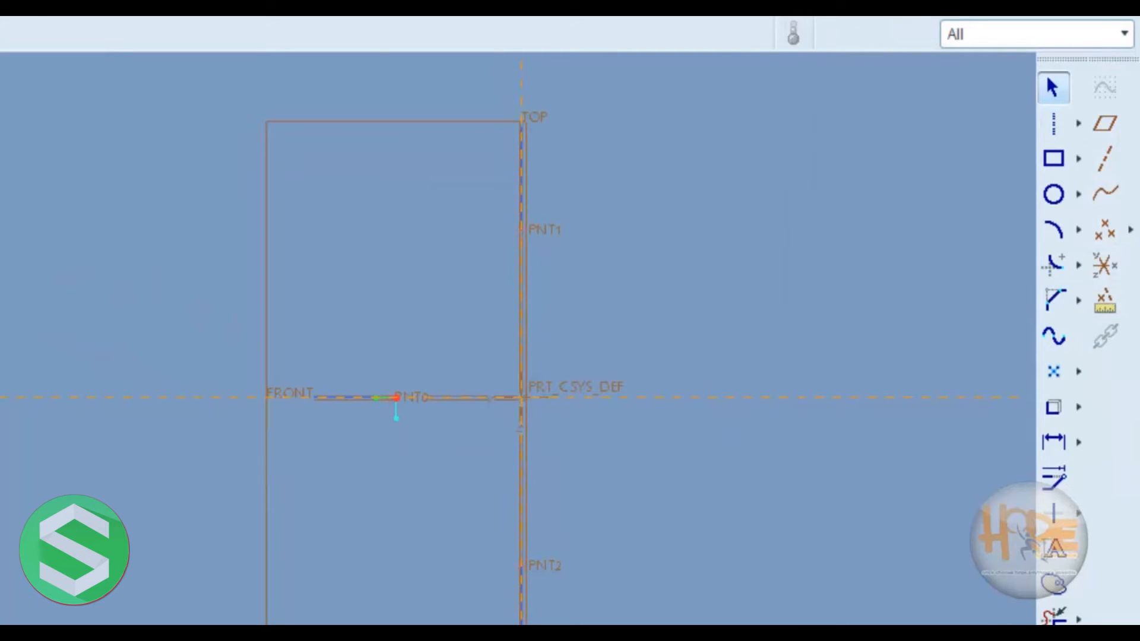
Add datum points PNT2, PNT0 and PNT1 as sketch references alongside the TOP and FRONT planes.
click(520, 565)
click(408, 398)
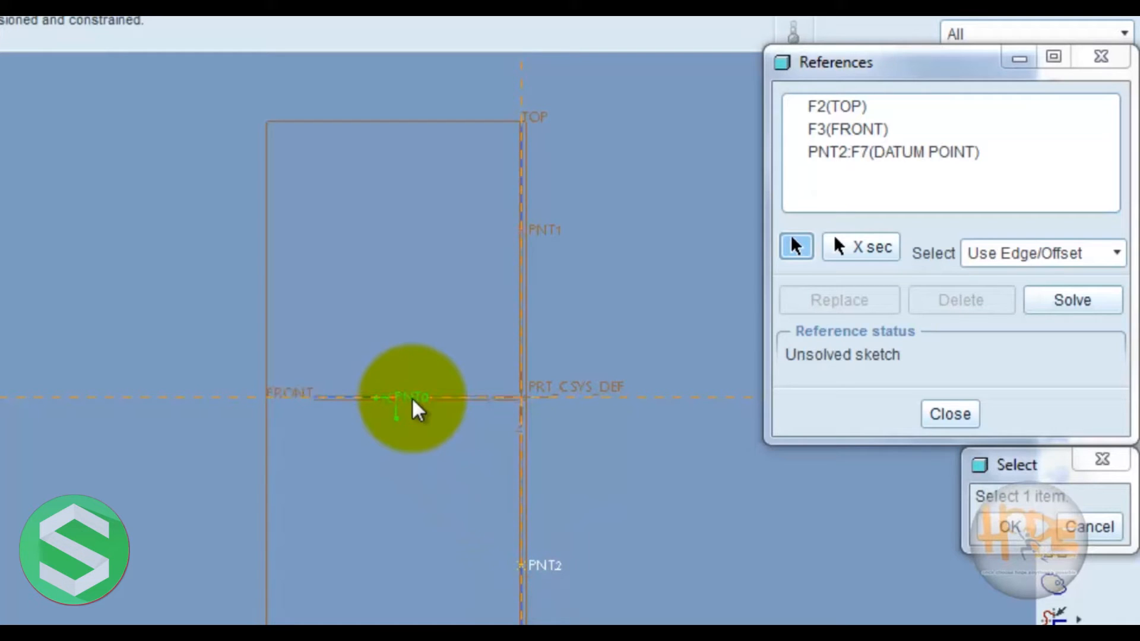
click(418, 410)
click(547, 232)
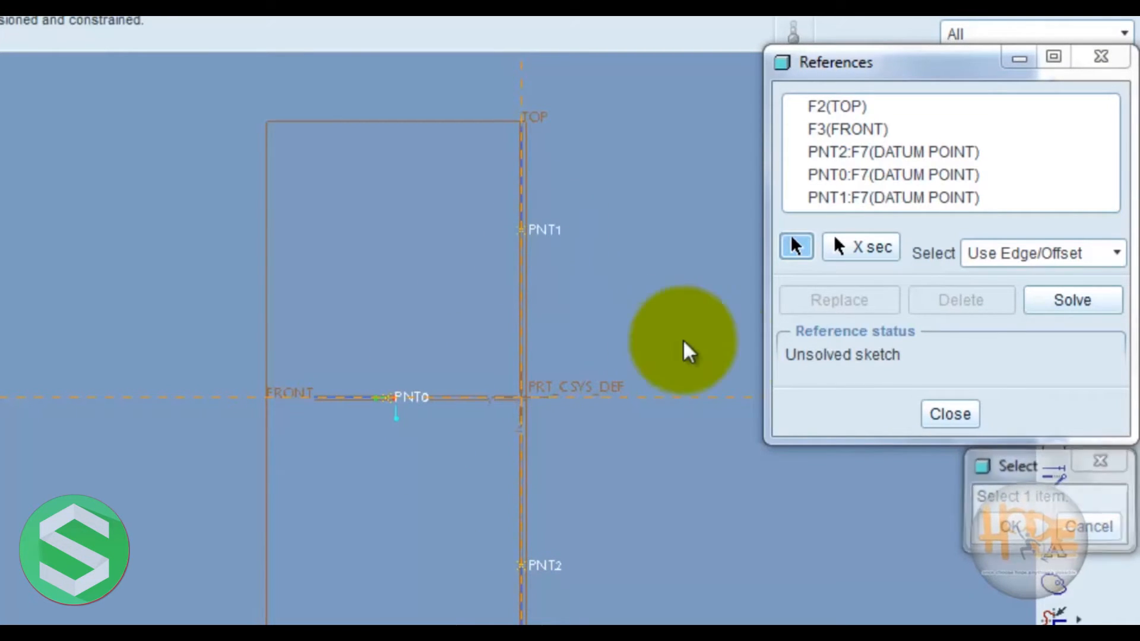
click(1009, 526)
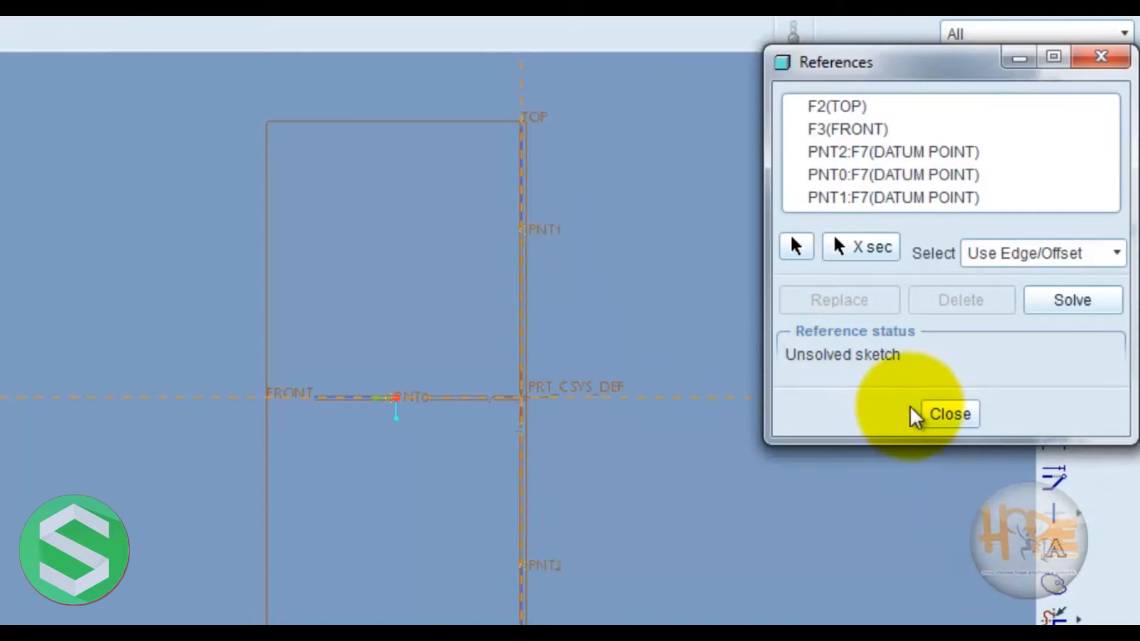
click(949, 415)
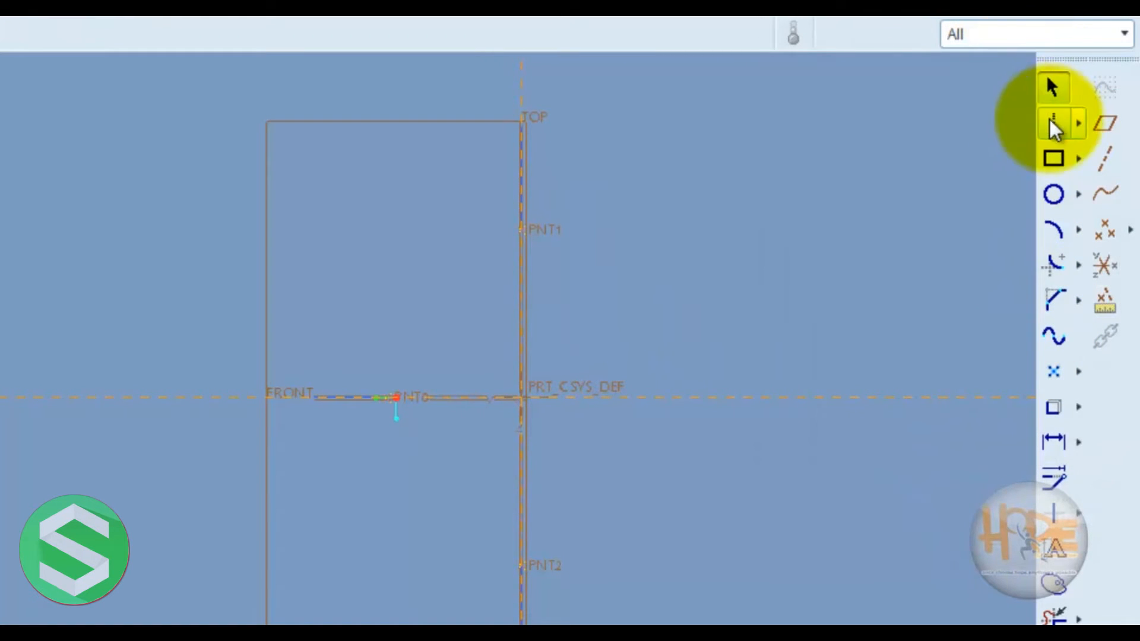
Draw a wavy spline from PNT2 through PNT0 to PNT1, with three intermediate points on each side of PNT0, and finish the sketch.
click(1051, 336)
click(529, 570)
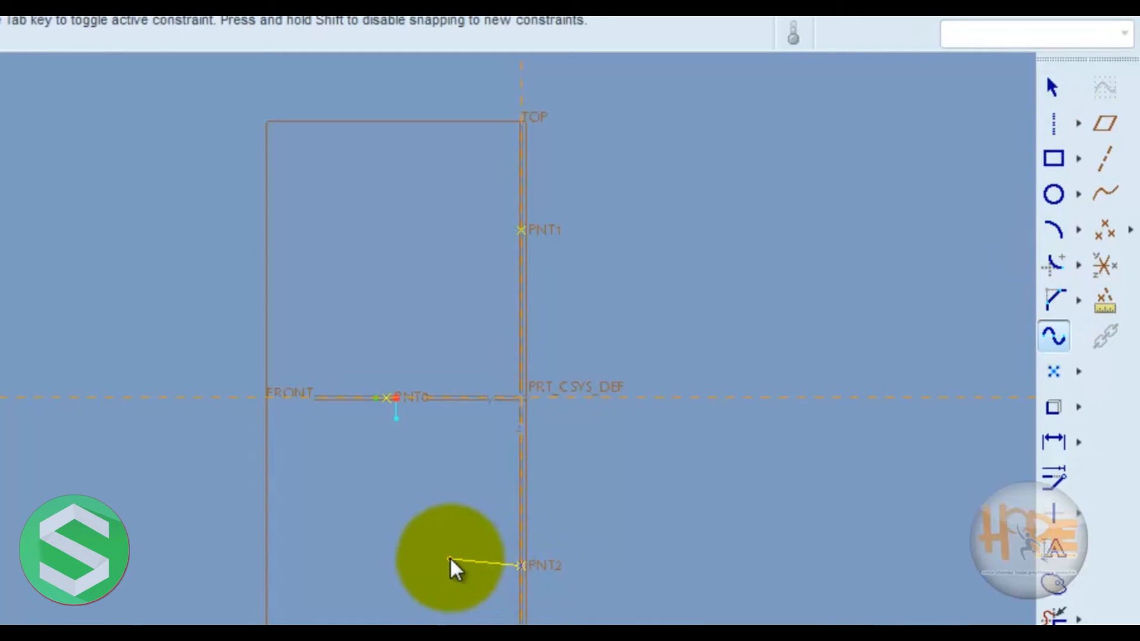
click(445, 557)
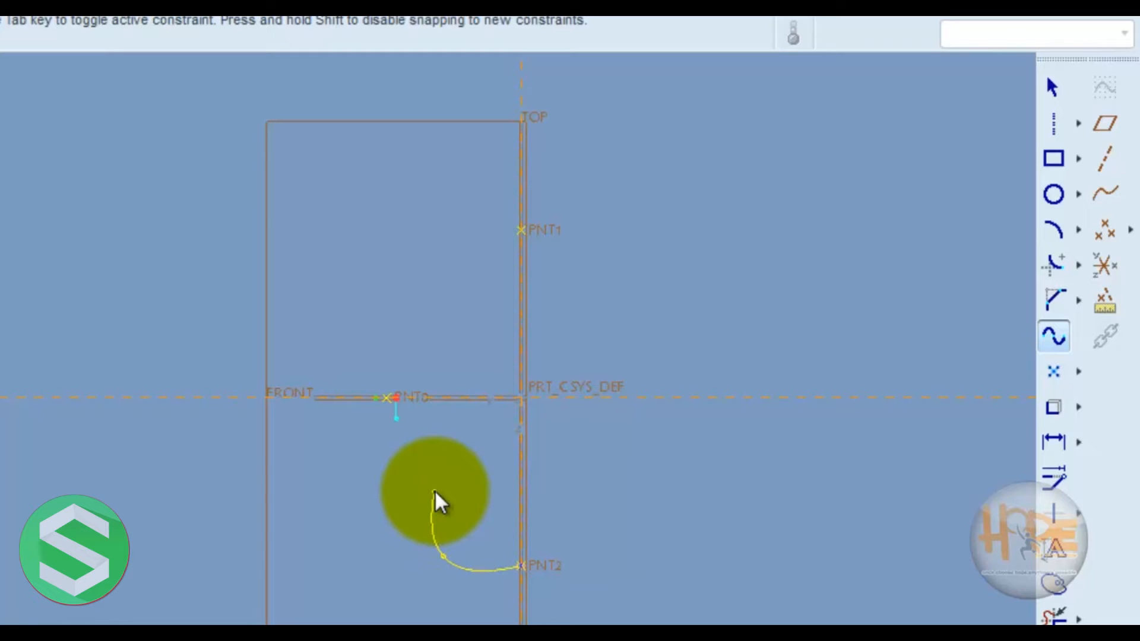
click(434, 491)
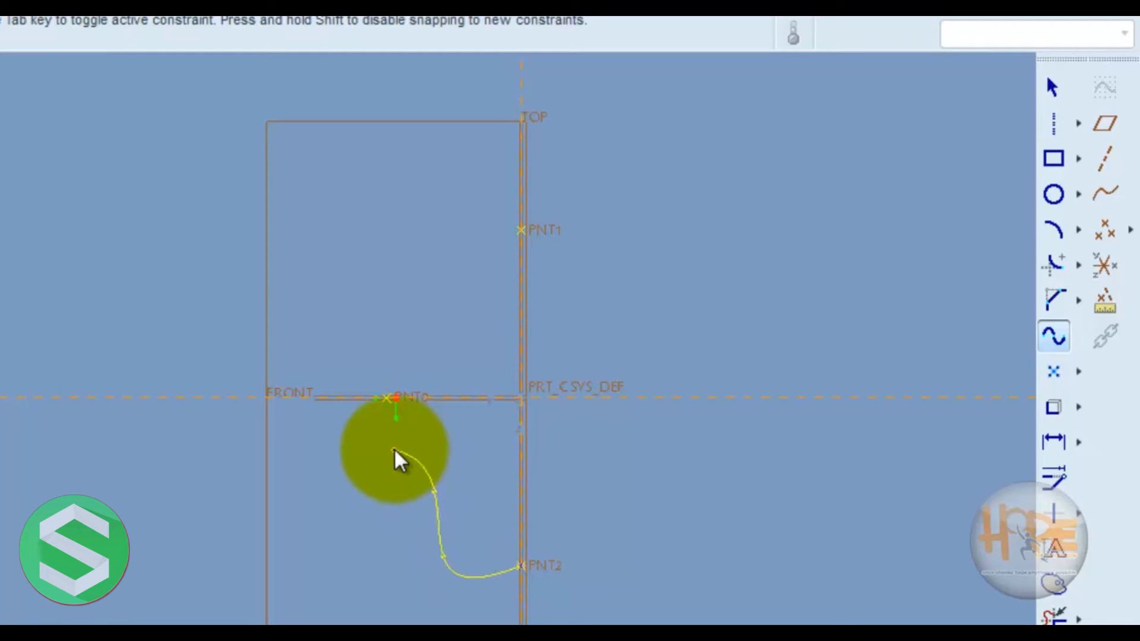
click(393, 453)
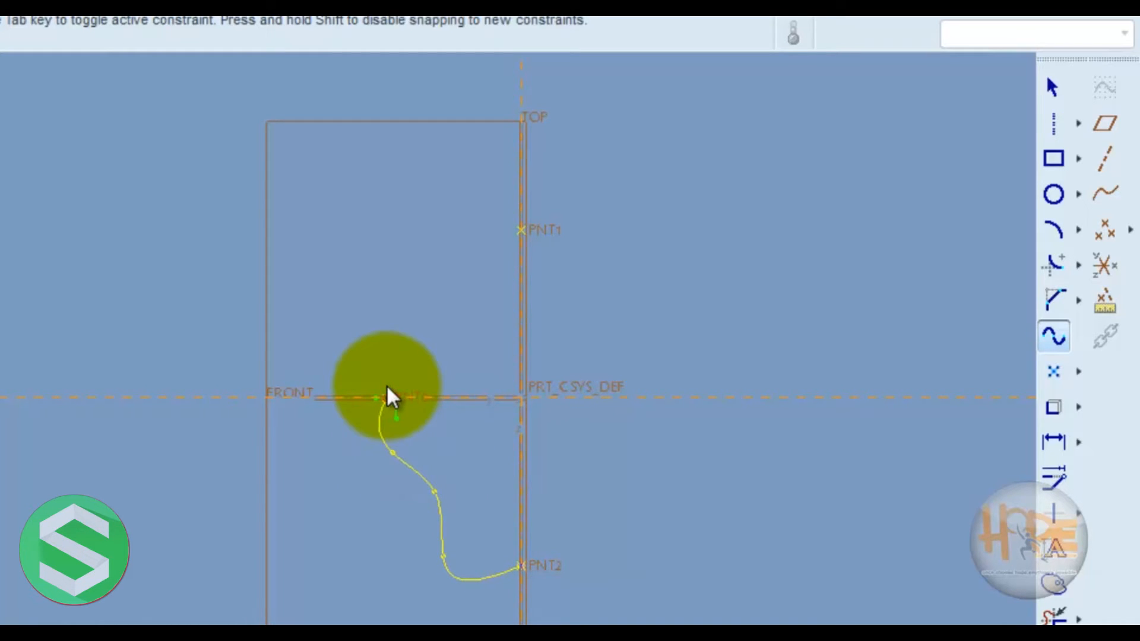
click(388, 377)
click(382, 344)
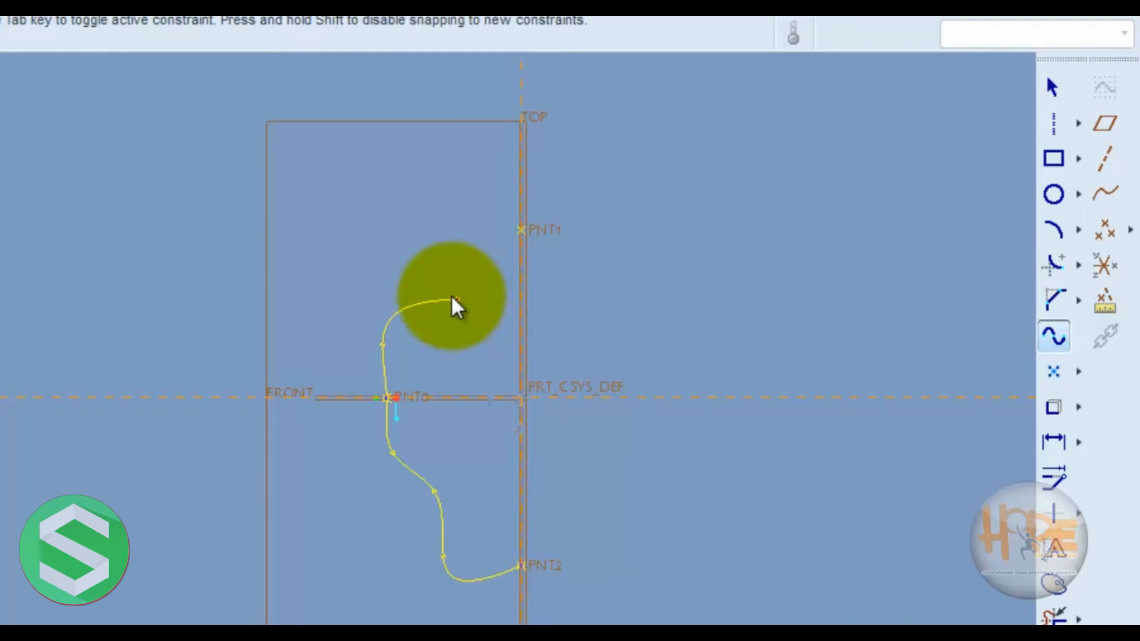
click(445, 292)
click(477, 240)
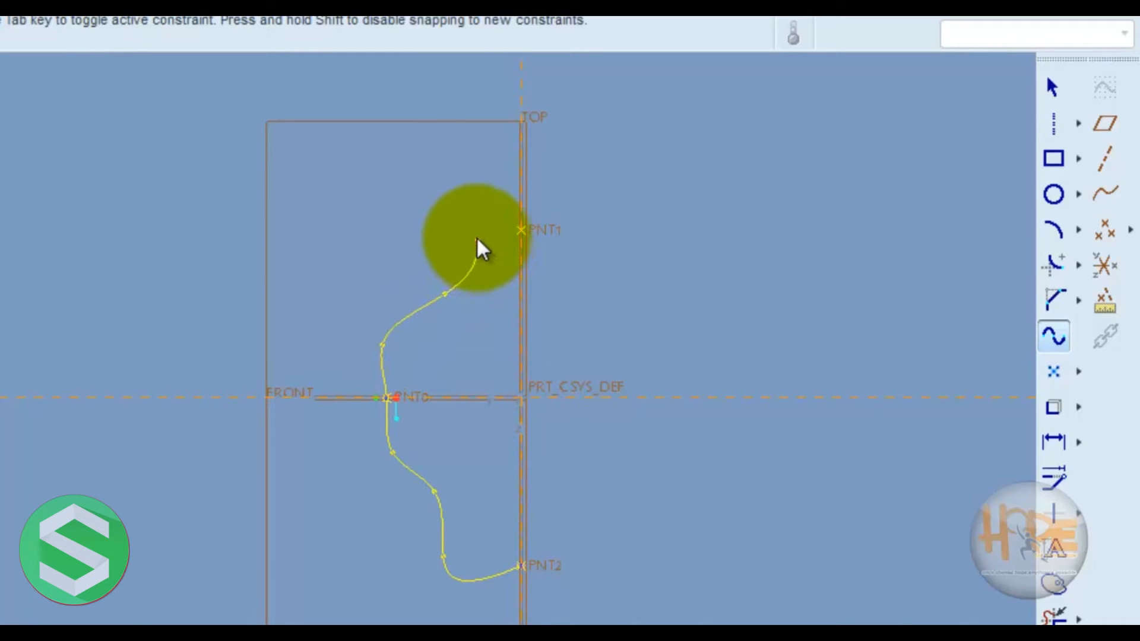
click(520, 230)
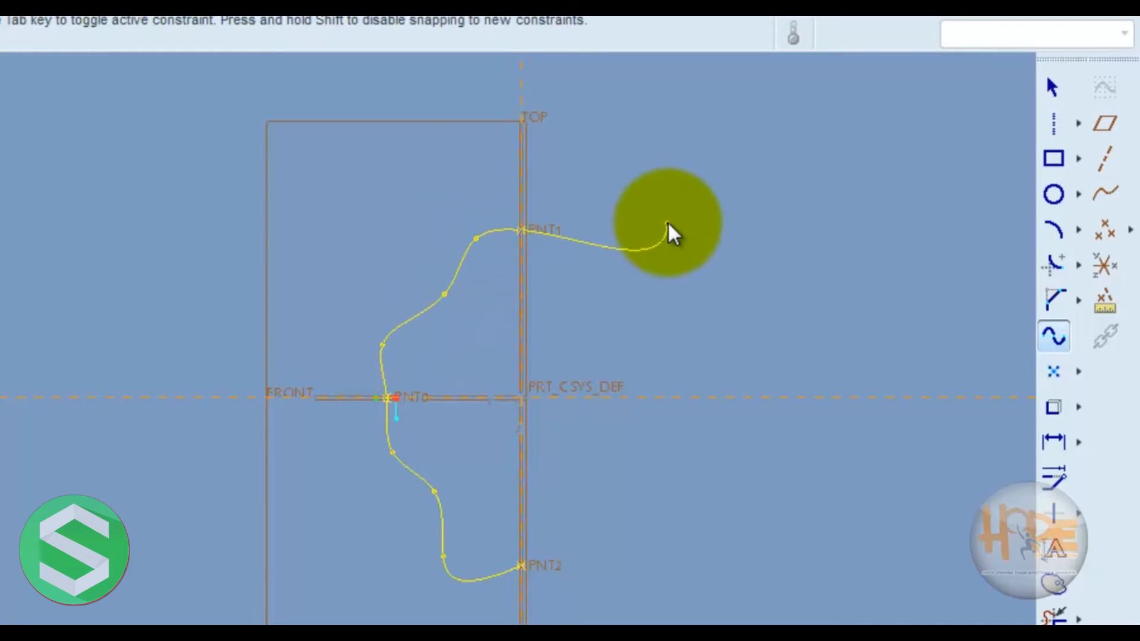
middle_click(668, 221)
middle_click(715, 514)
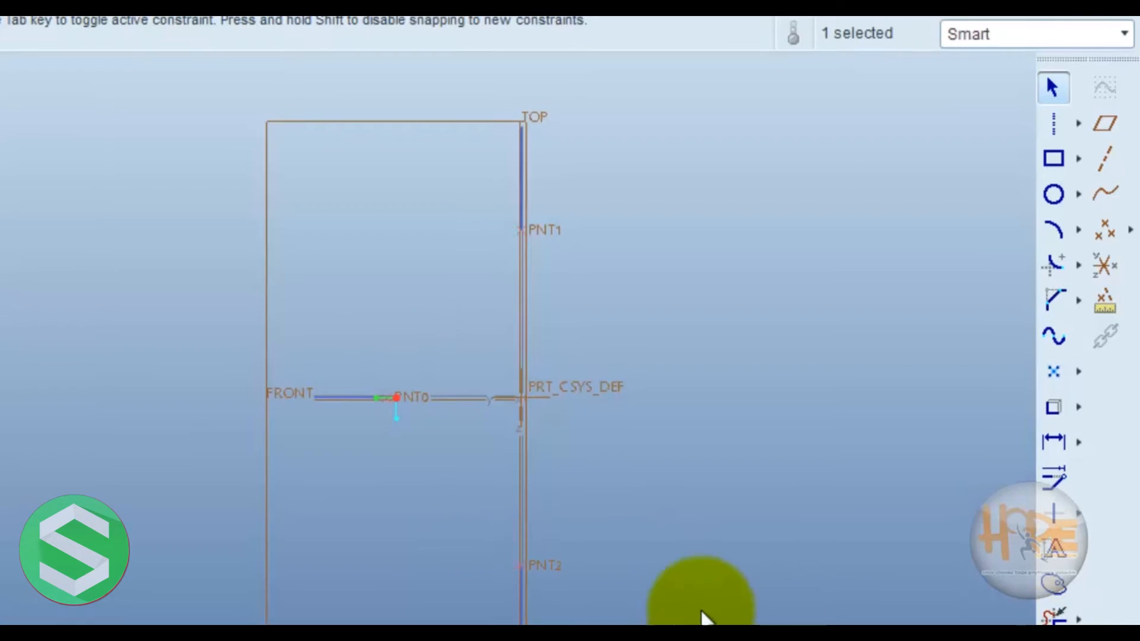
Place a datum point on the far endpoint of the FRONT-plane arc.
mouse_move(700, 601)
middle_down()
mouse_move(687, 541)
mouse_move(715, 508)
mouse_move(752, 549)
mouse_move(768, 526)
mouse_move(771, 479)
mouse_move(807, 454)
middle_up()
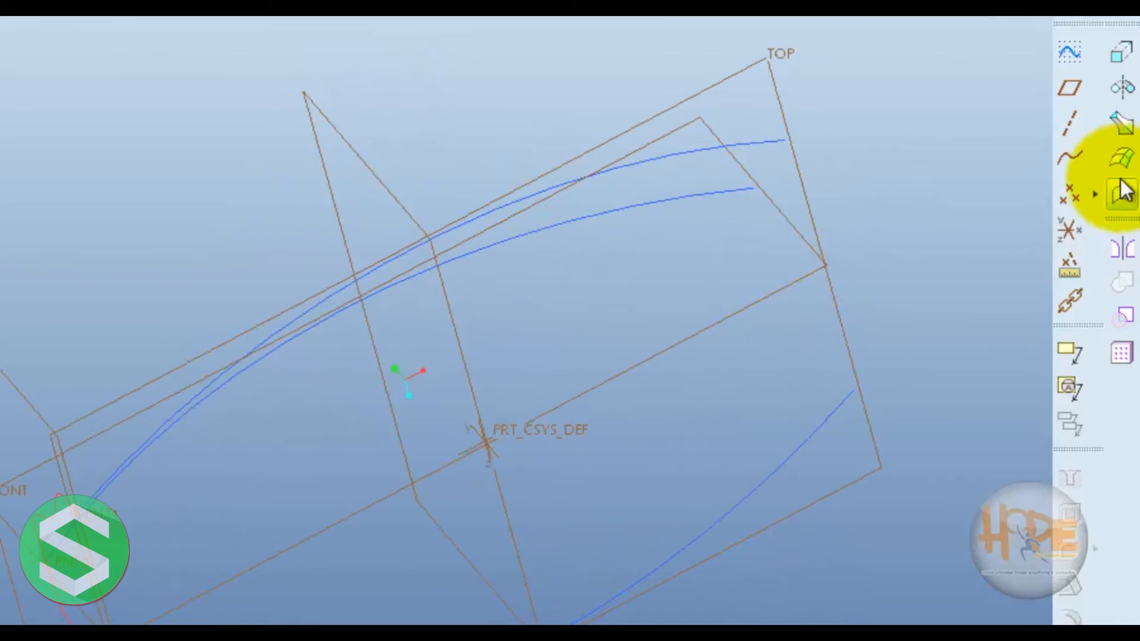
click(1066, 193)
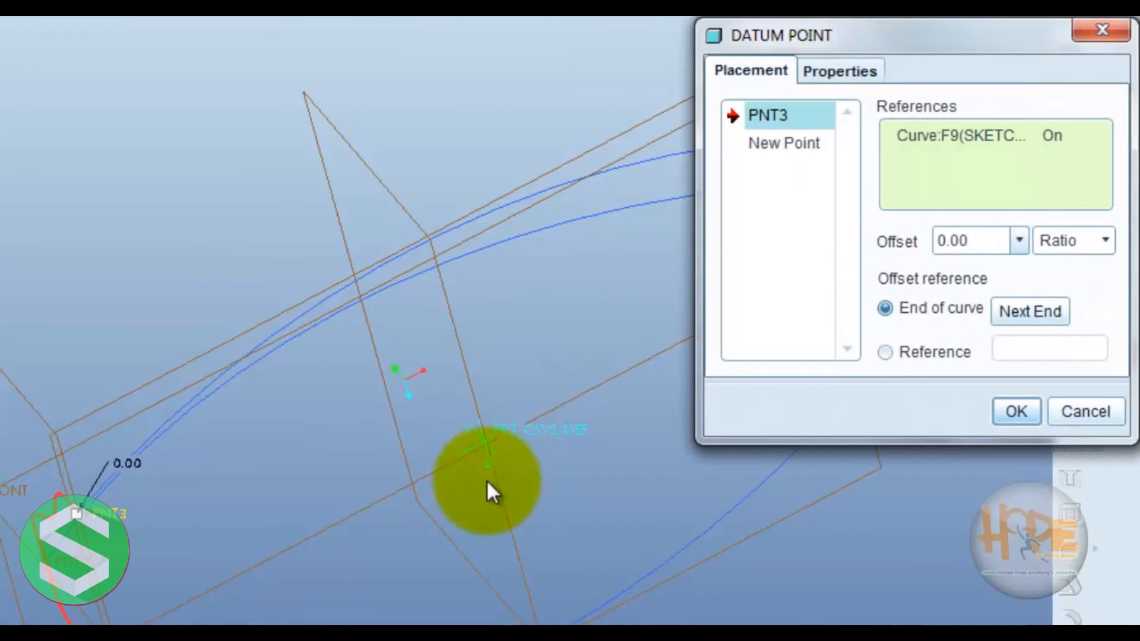
middle_drag(520, 380, 573, 333)
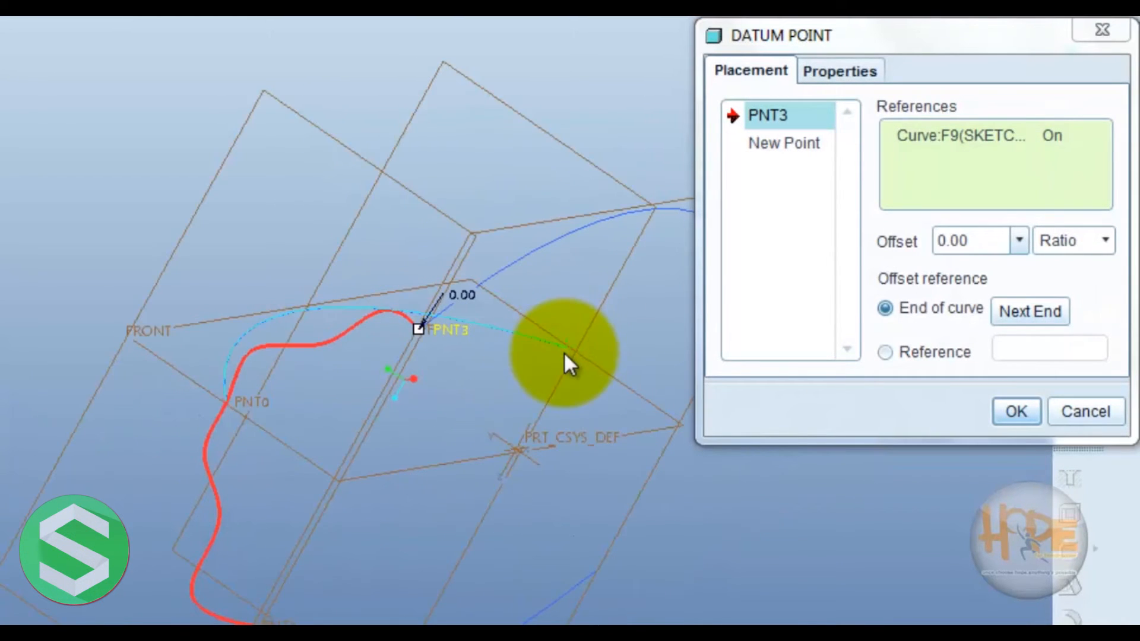
click(570, 346)
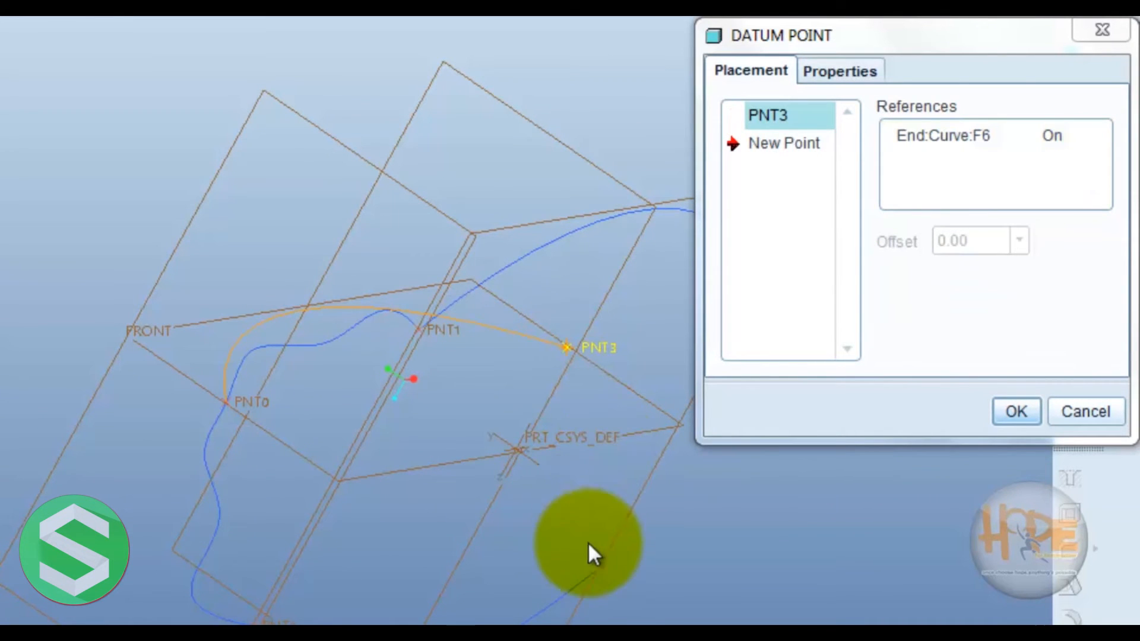
Add datum points at the far endpoints of both TOP-plane arcs and complete the second point set.
click(596, 580)
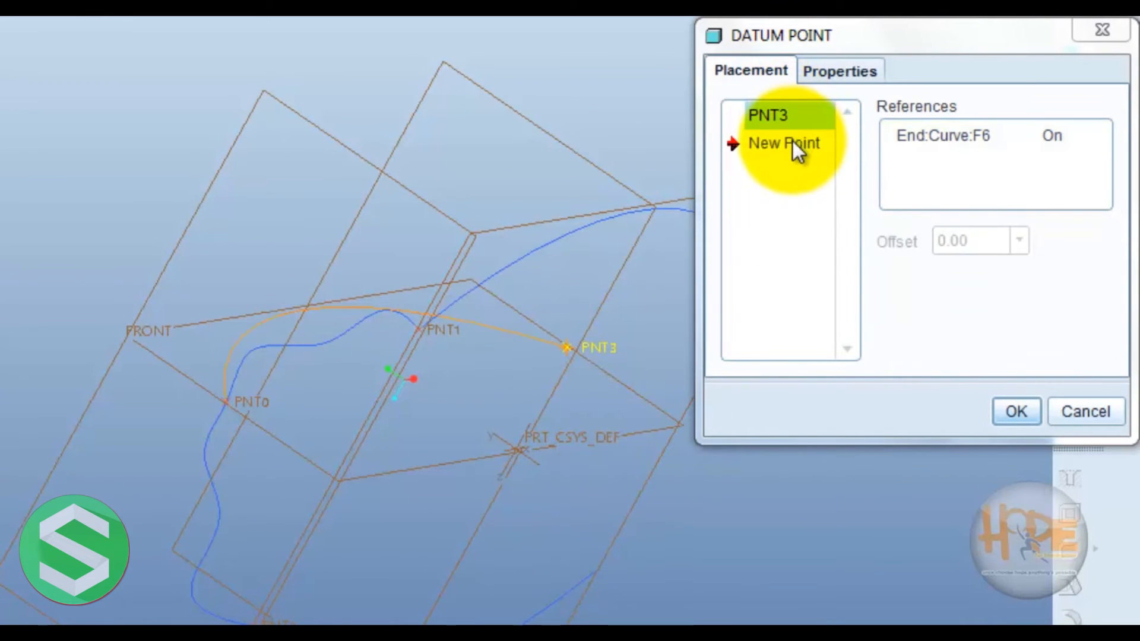
click(786, 142)
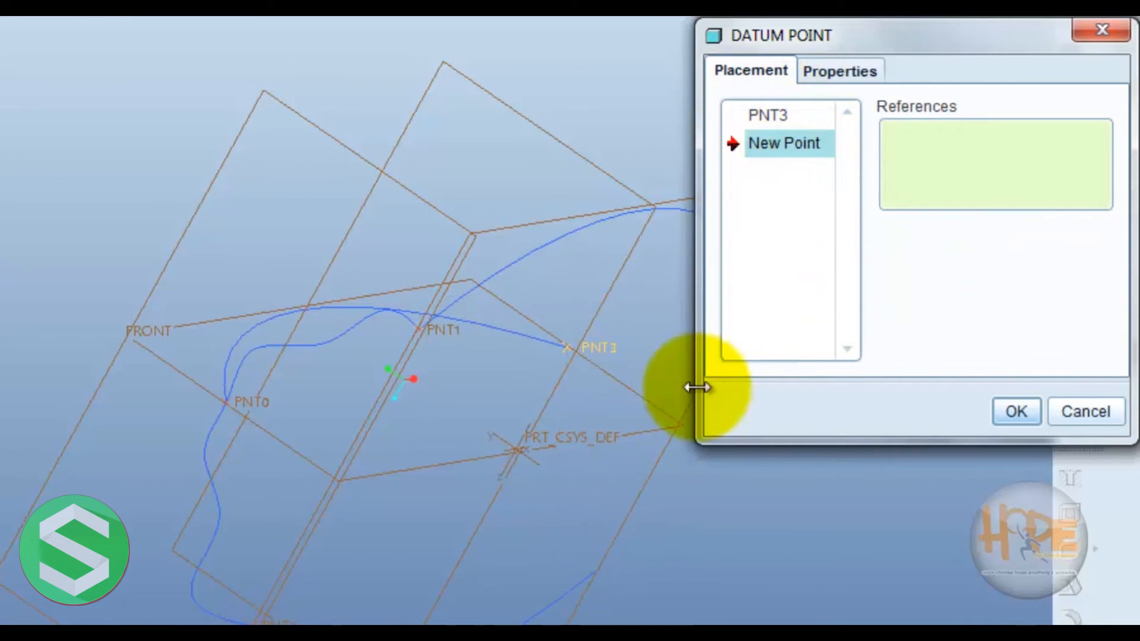
click(593, 570)
click(641, 561)
scroll(443, 528, up, 4)
scroll(644, 420, down, 3)
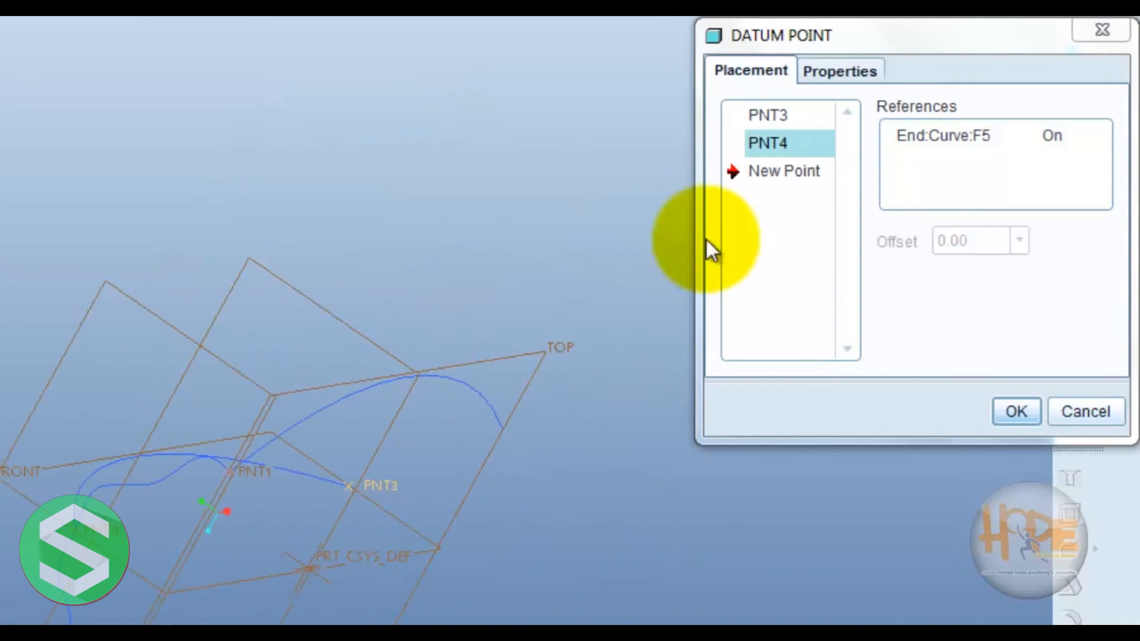
click(775, 169)
click(500, 425)
click(1015, 409)
middle_drag(651, 386, 754, 429)
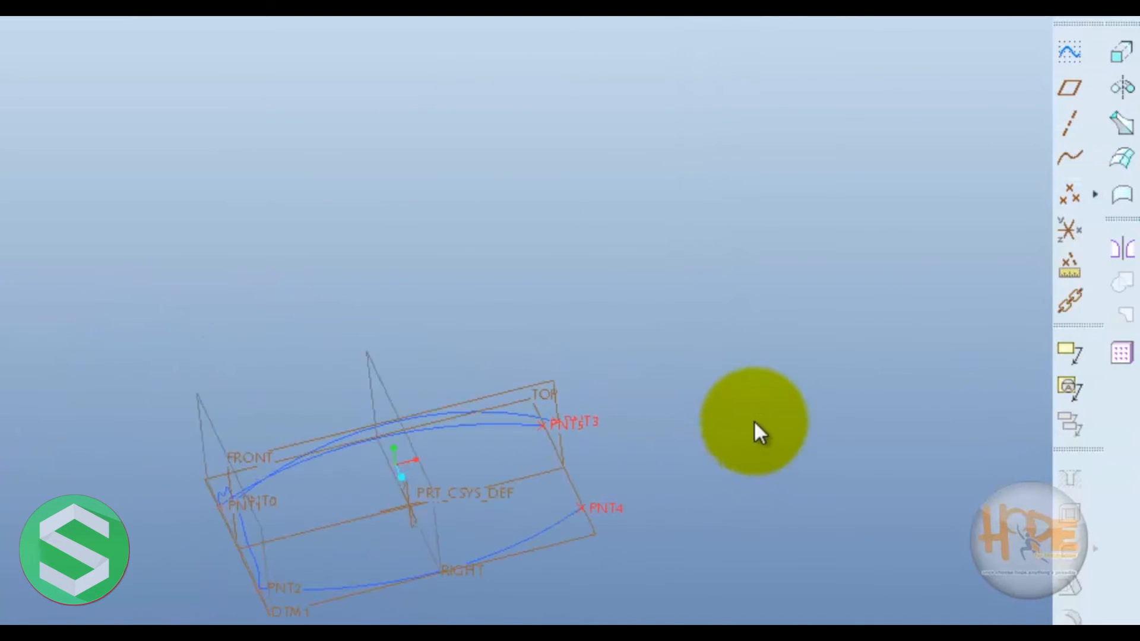
Create a datum plane parallel to the RIGHT plane and passing through PNT5.
click(1069, 88)
click(472, 573)
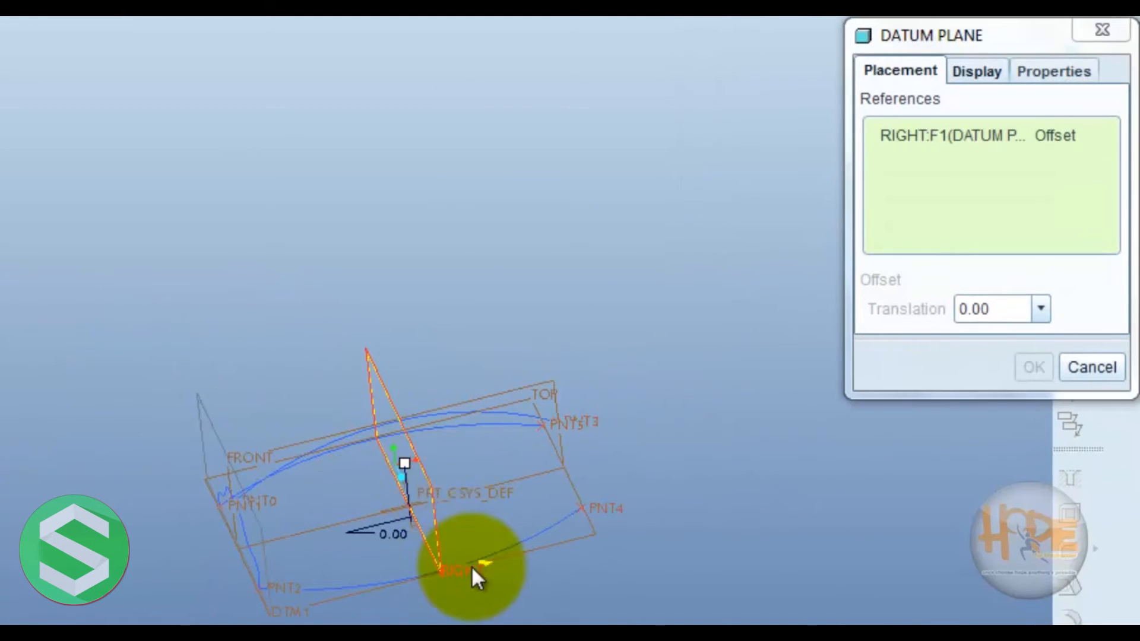
drag(402, 463, 585, 446)
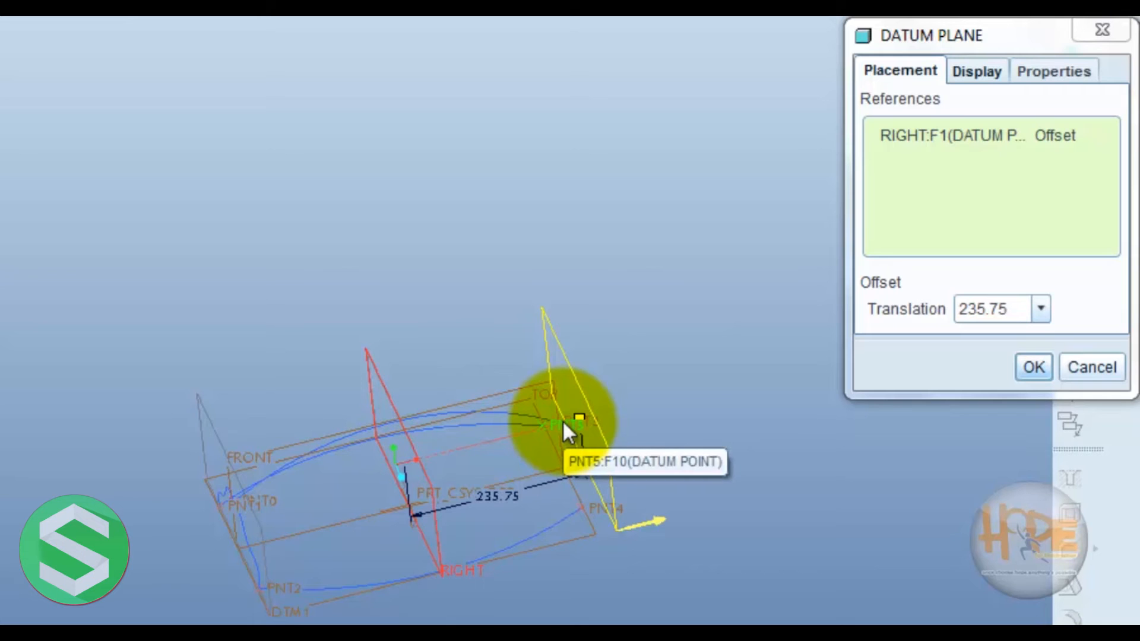
ctrl+click(563, 423)
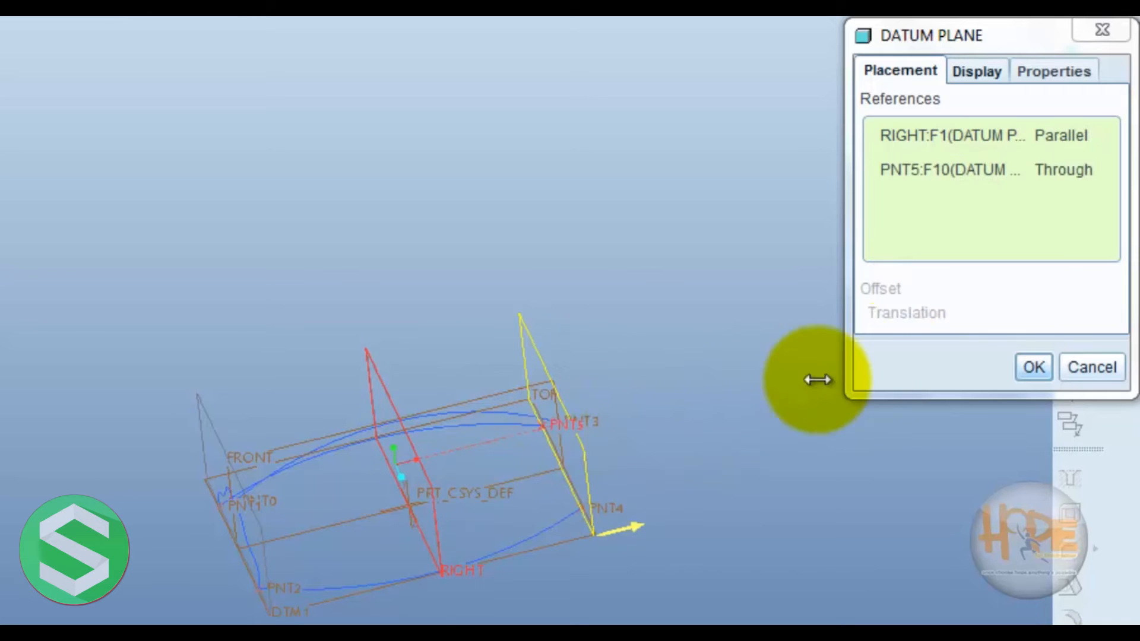
click(1034, 371)
Start a sketch on the new plane through PNT5 and add PNT5, PNT4 and PNT3 as sketch references.
click(1081, 48)
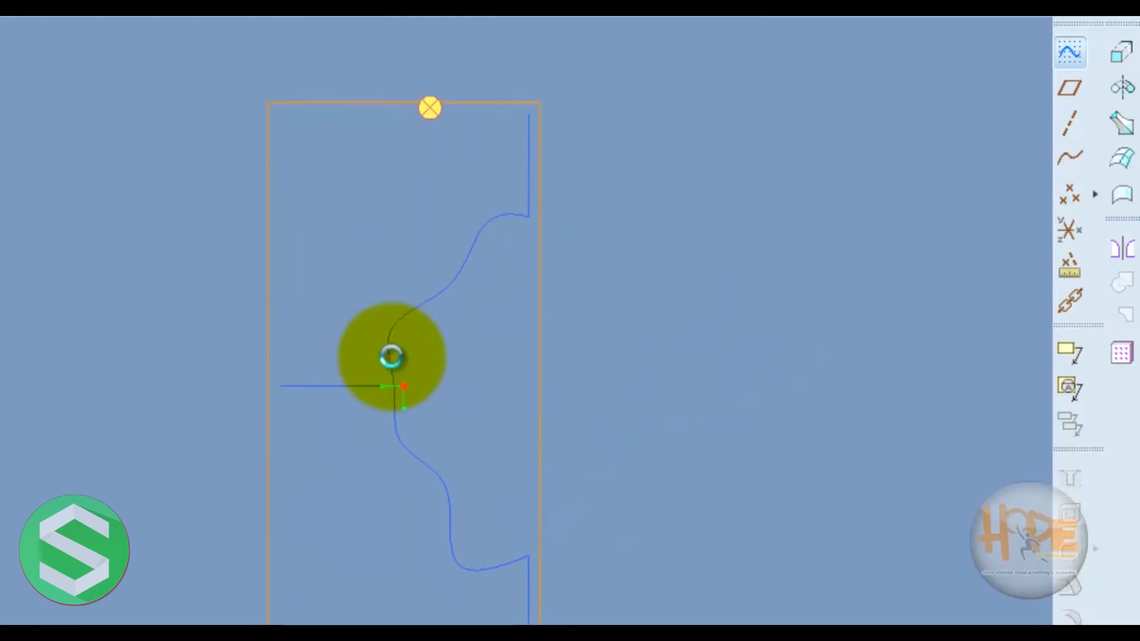
click(1021, 349)
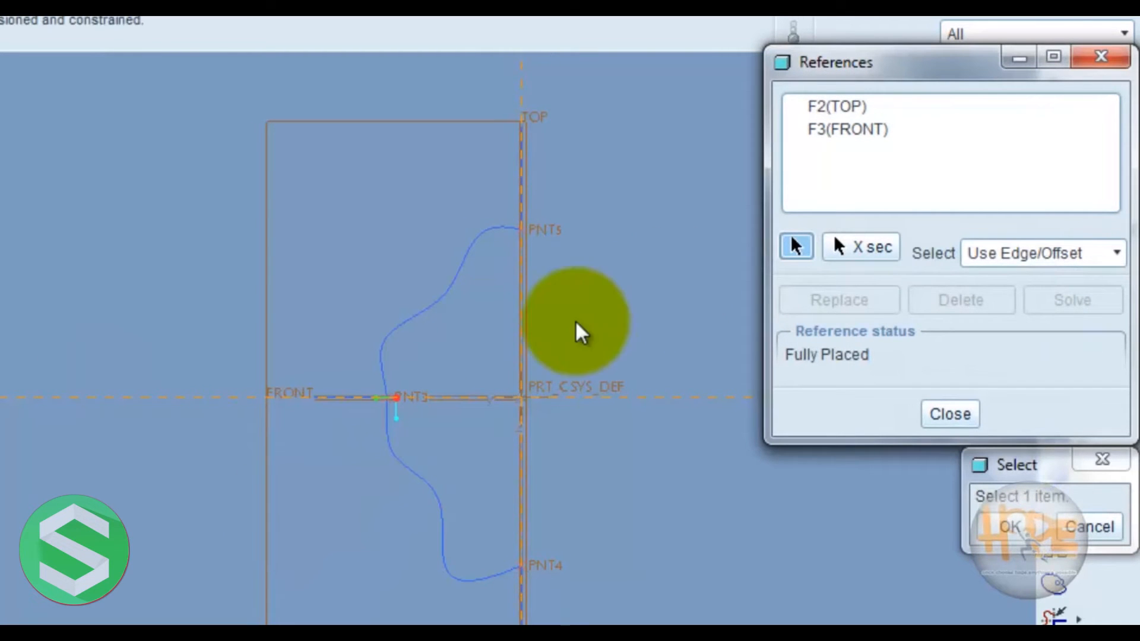
click(550, 234)
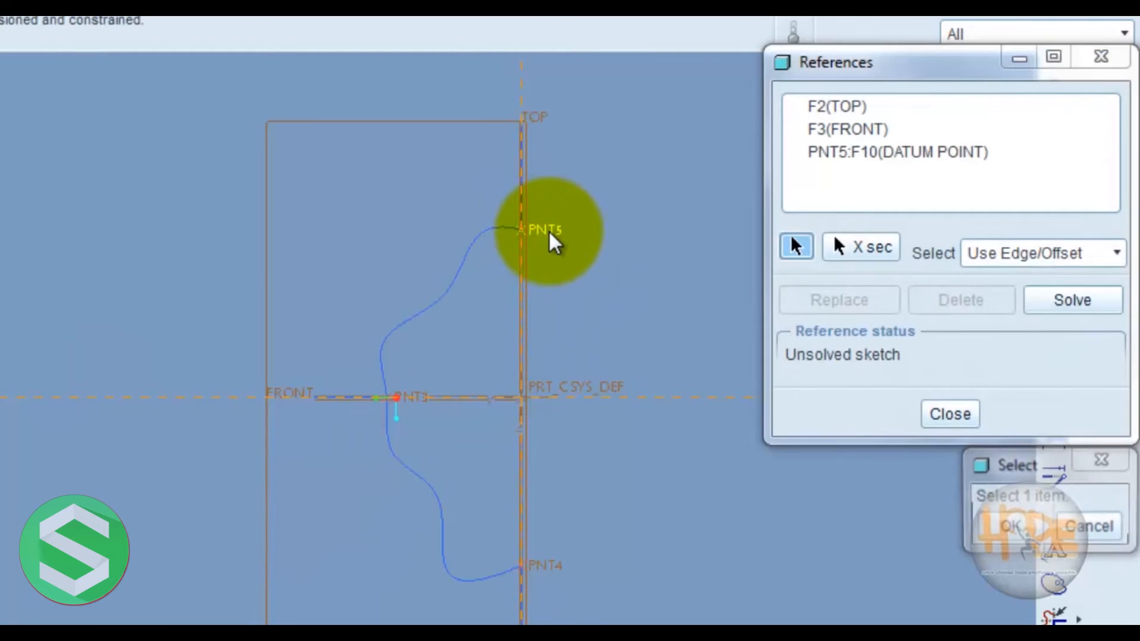
click(553, 569)
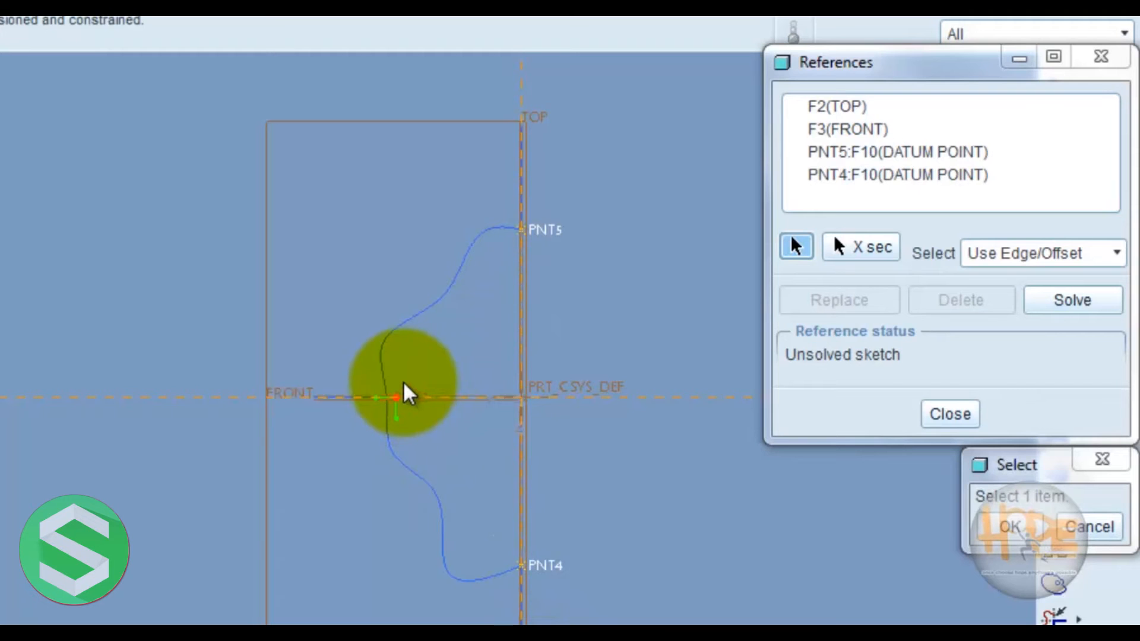
click(409, 400)
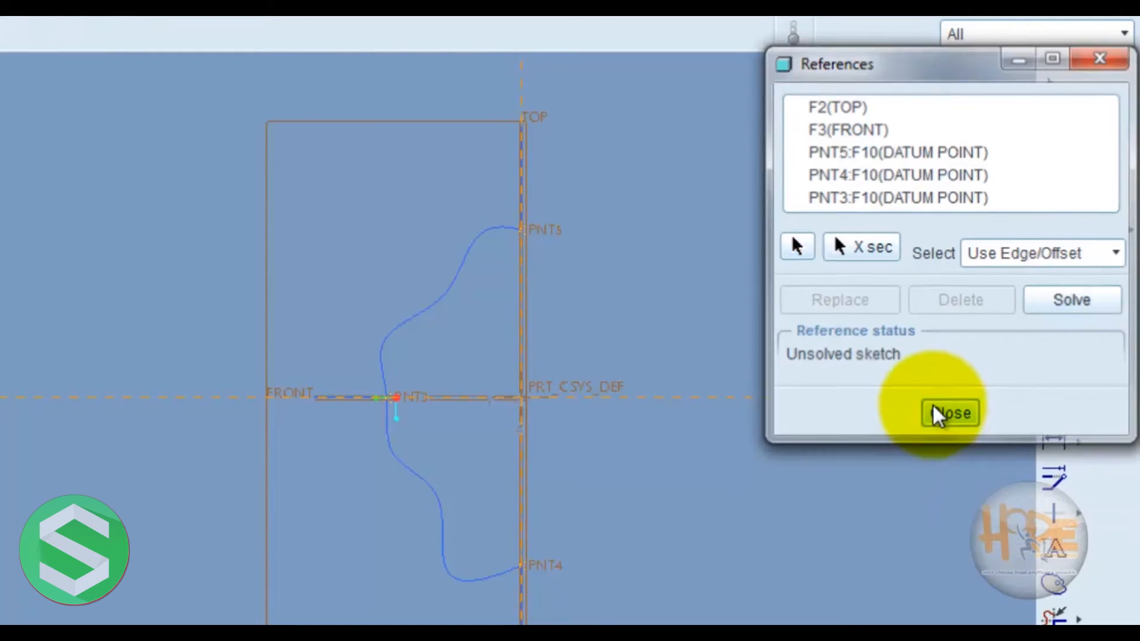
click(950, 413)
Draw a wavy spline from PNT4 through PNT3 to PNT5, with three intermediate points on each side of PNT3, and finish the sketch.
click(1054, 336)
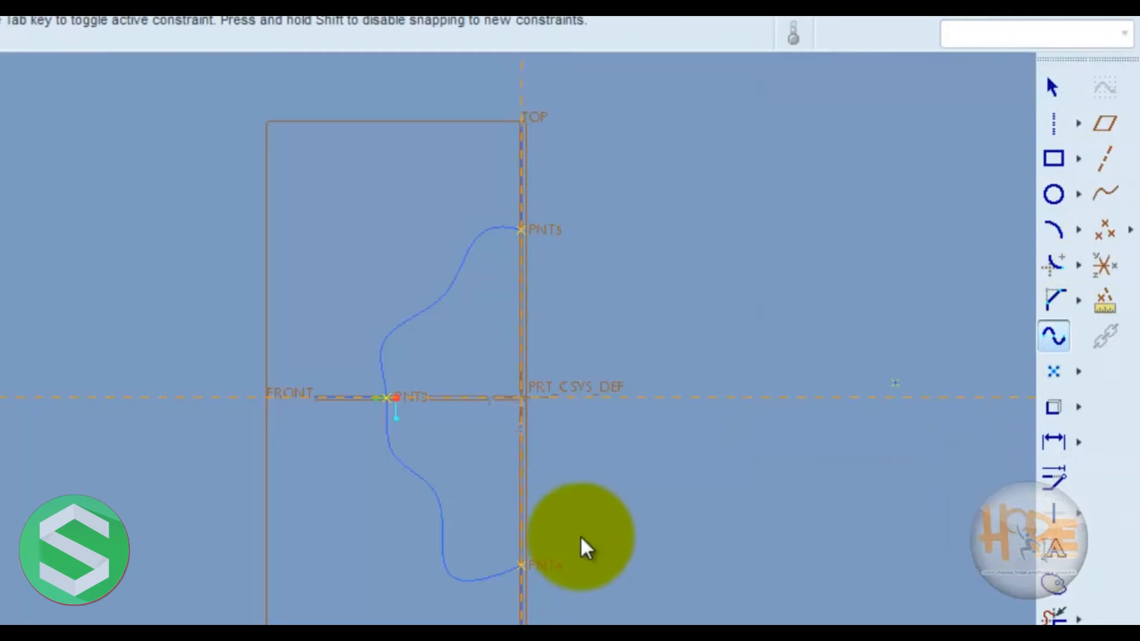
click(522, 566)
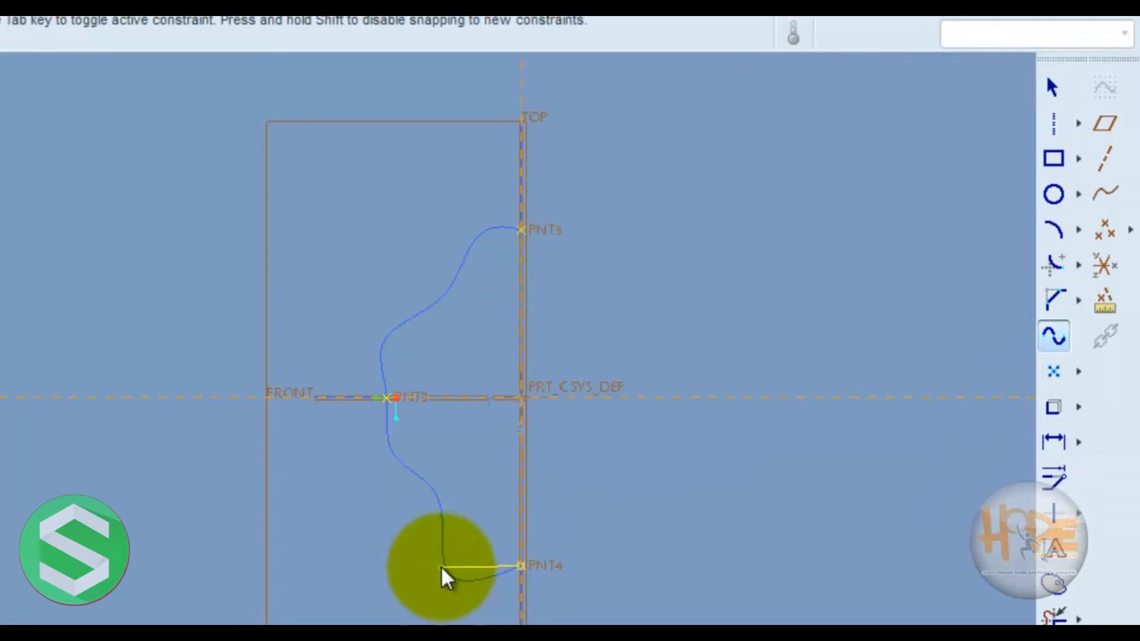
click(441, 568)
click(432, 491)
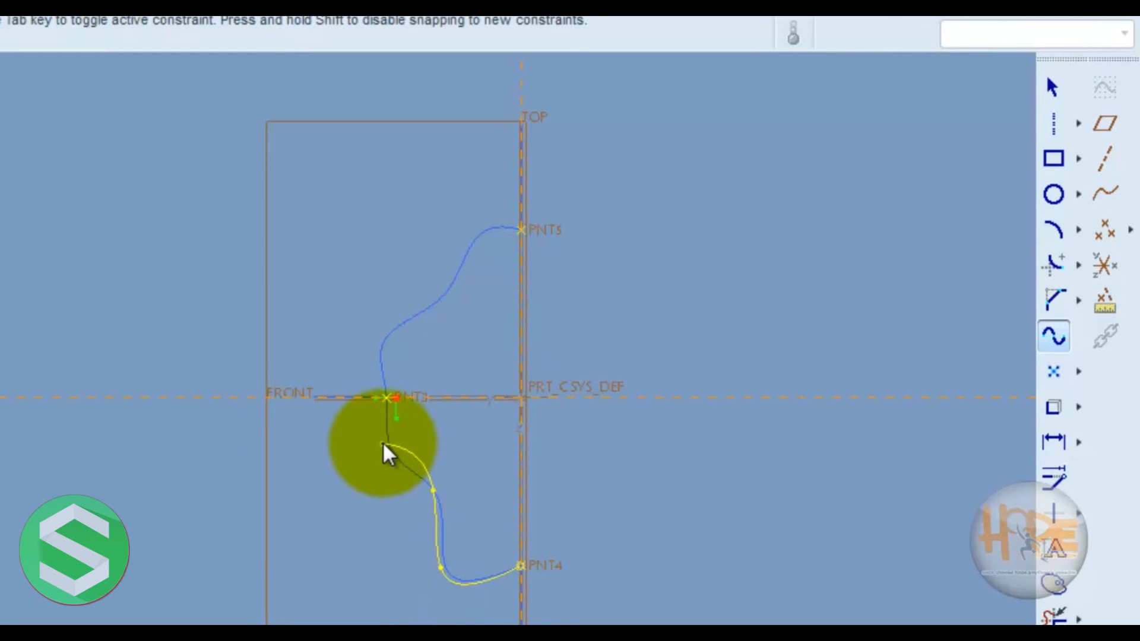
click(383, 444)
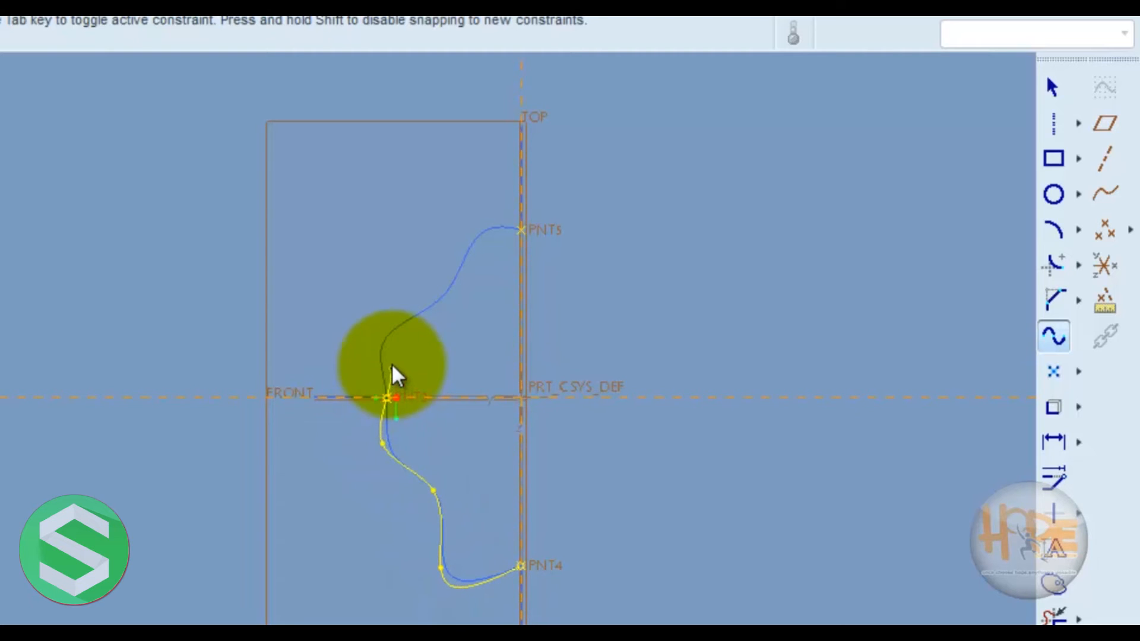
click(380, 345)
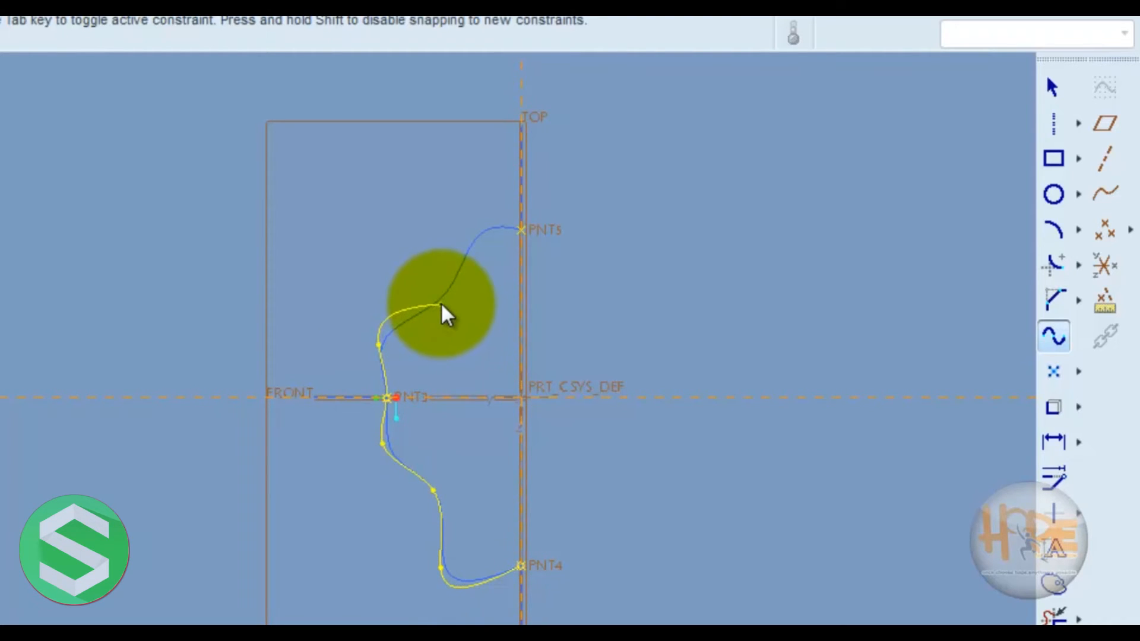
click(452, 292)
click(478, 234)
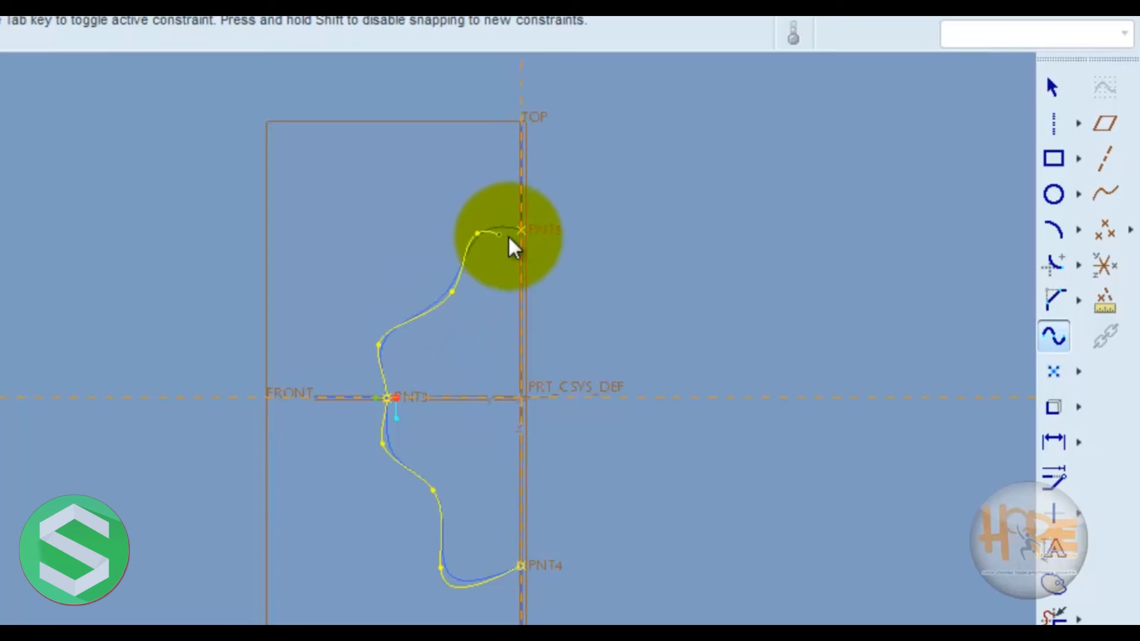
click(521, 232)
middle_click(673, 226)
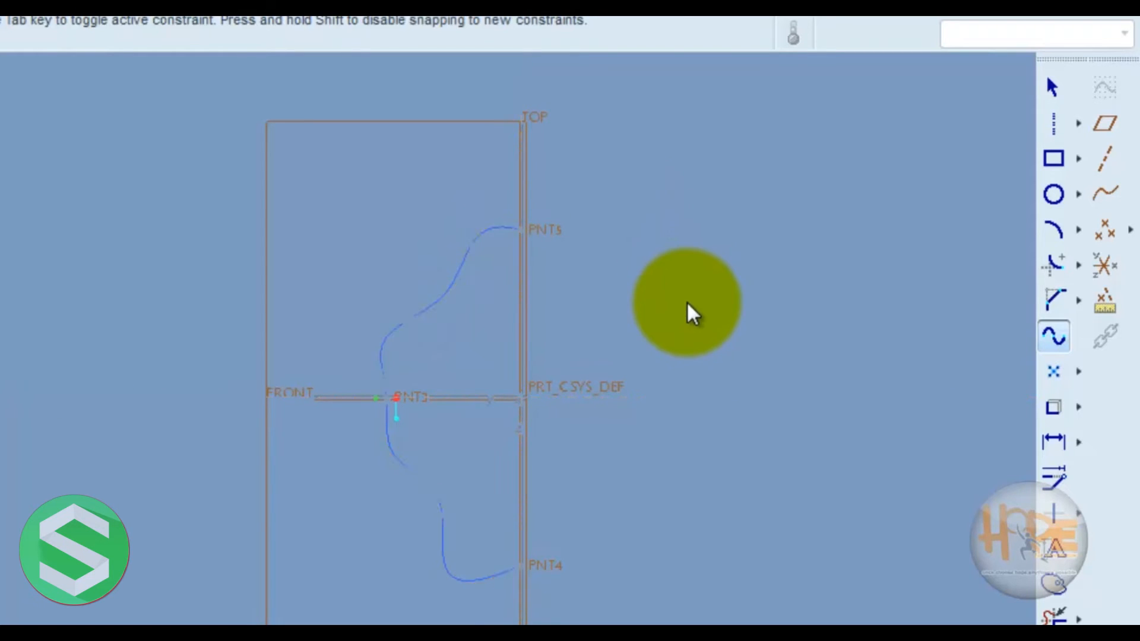
middle_click(727, 388)
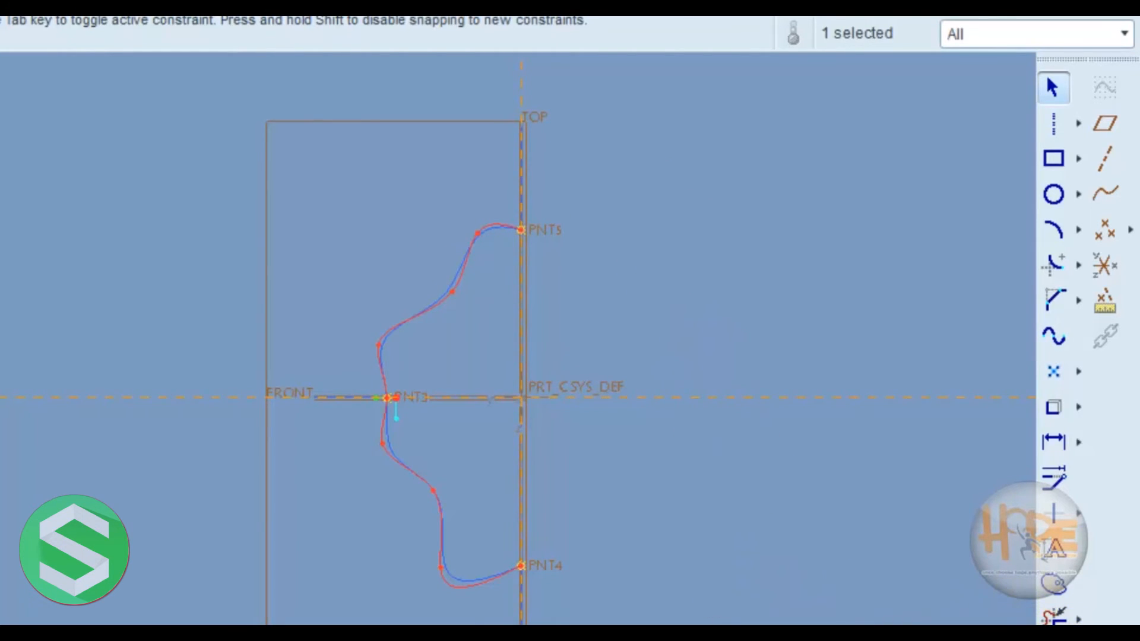
click(1054, 640)
Place a datum point where the RIGHT plane intersects the FRONT-plane arc.
mouse_move(598, 456)
middle_down()
mouse_move(633, 433)
mouse_move(410, 415)
middle_up()
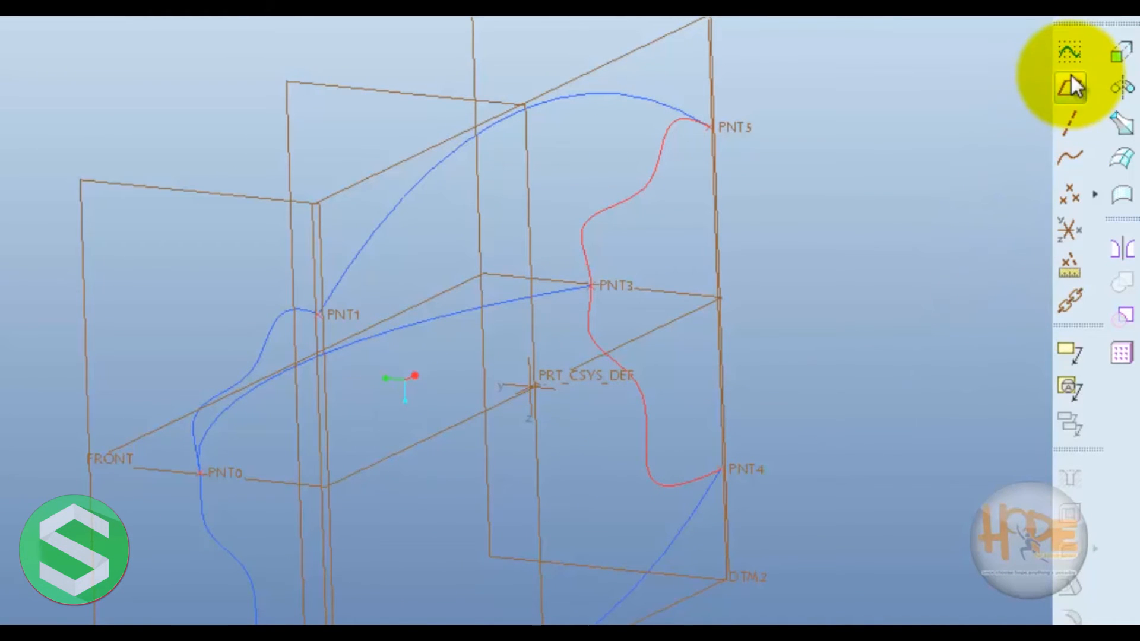
click(1064, 190)
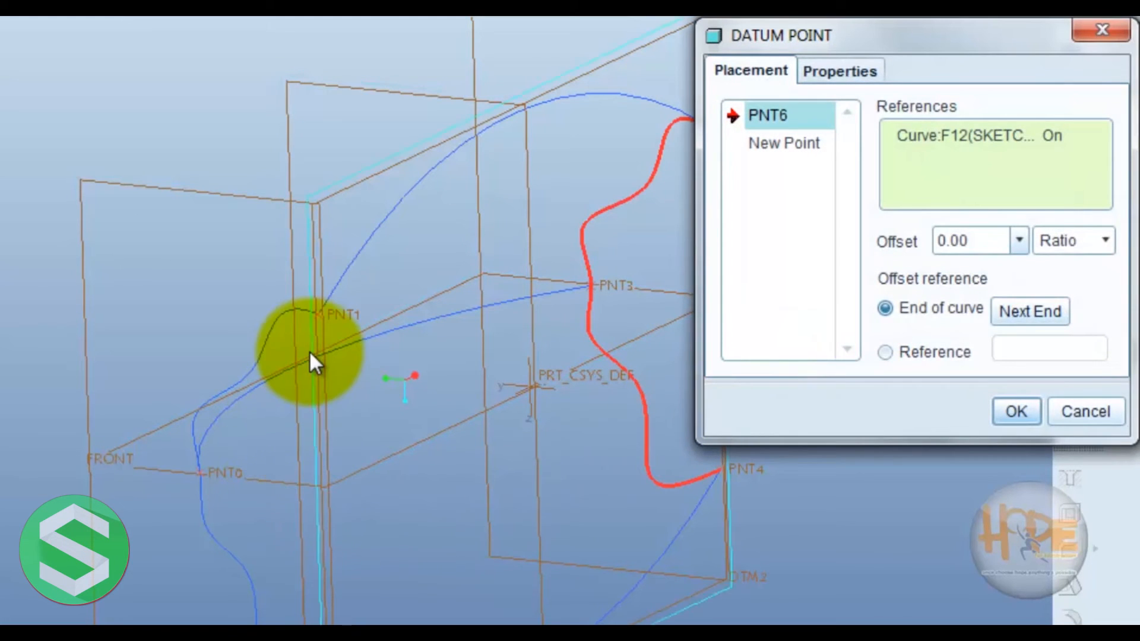
click(299, 84)
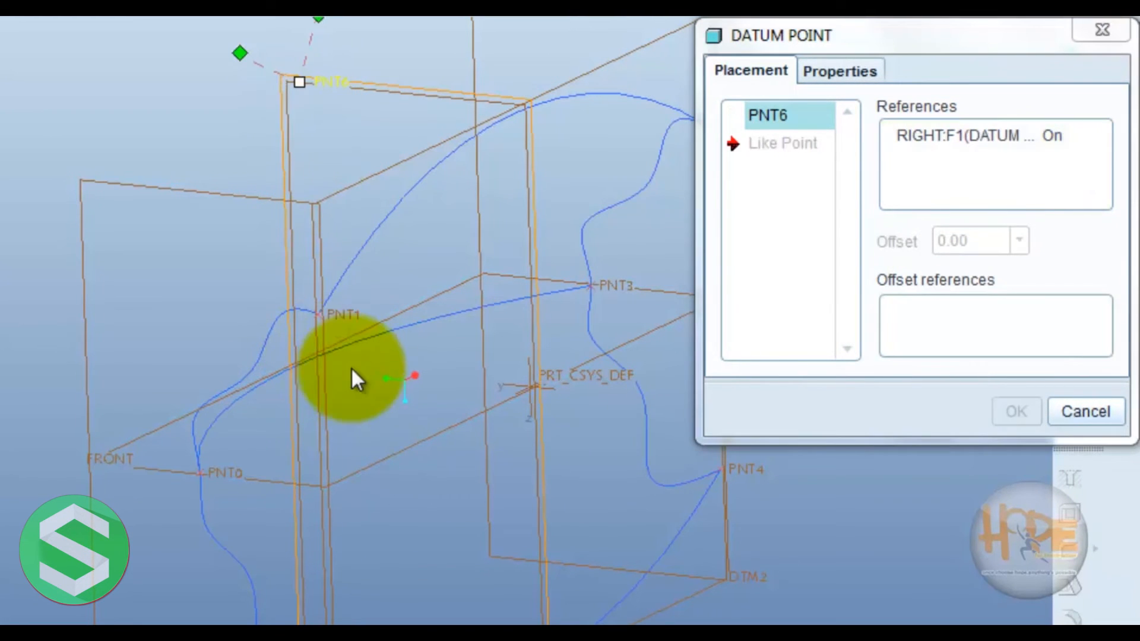
ctrl+click(354, 337)
scroll(344, 427, down, 3)
middle_drag(344, 427, 361, 355)
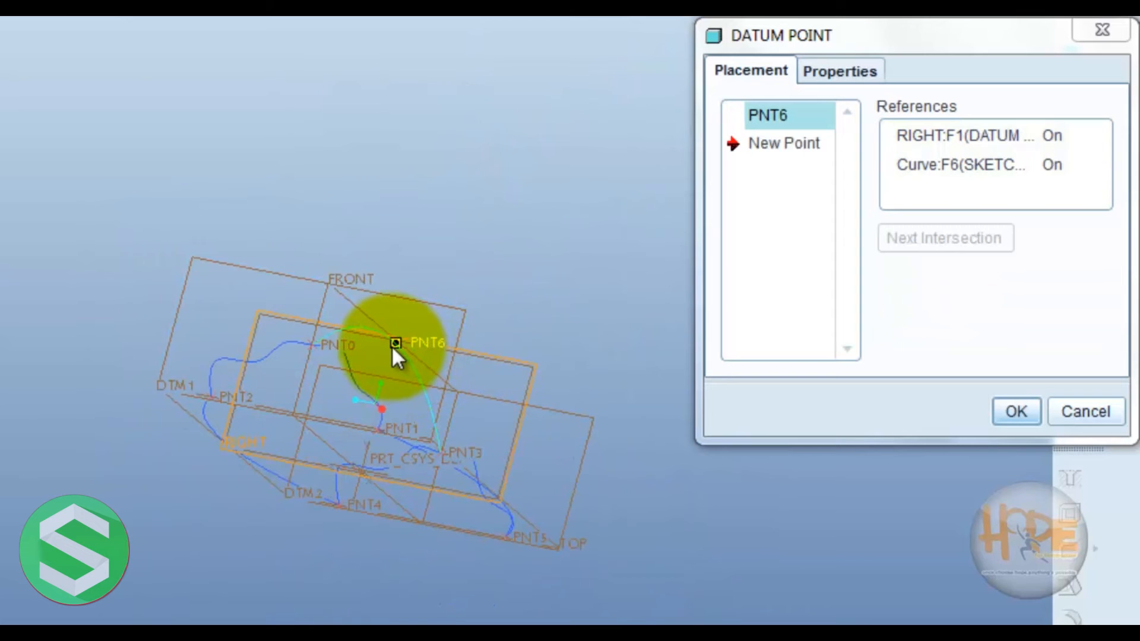
Add datum points where the RIGHT plane intersects both TOP-plane arcs and complete the point set.
click(772, 143)
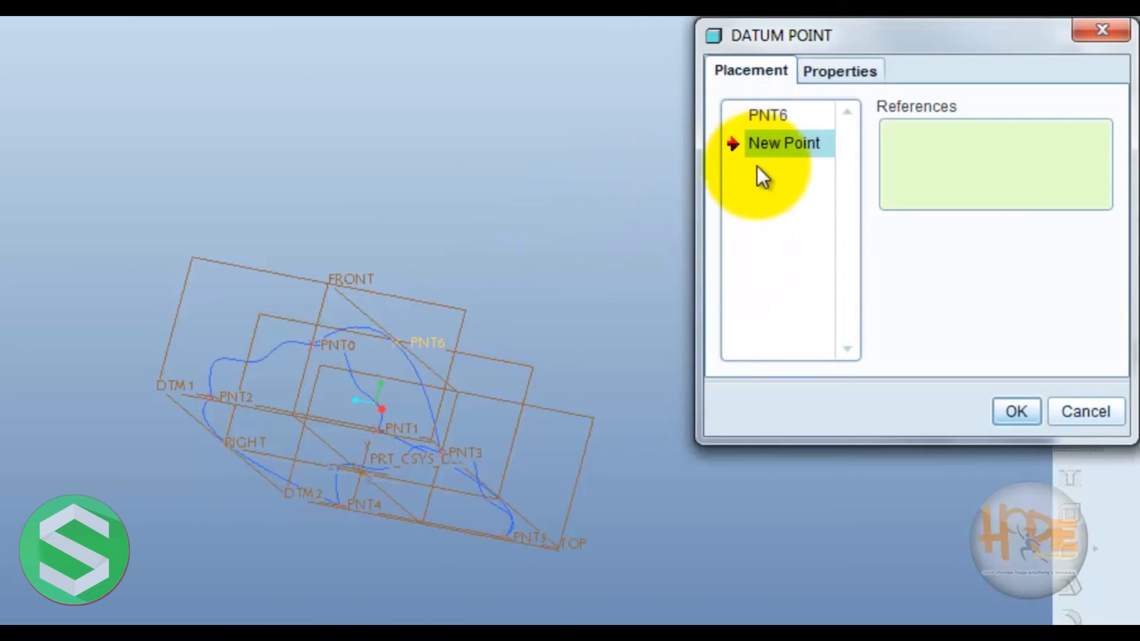
click(233, 450)
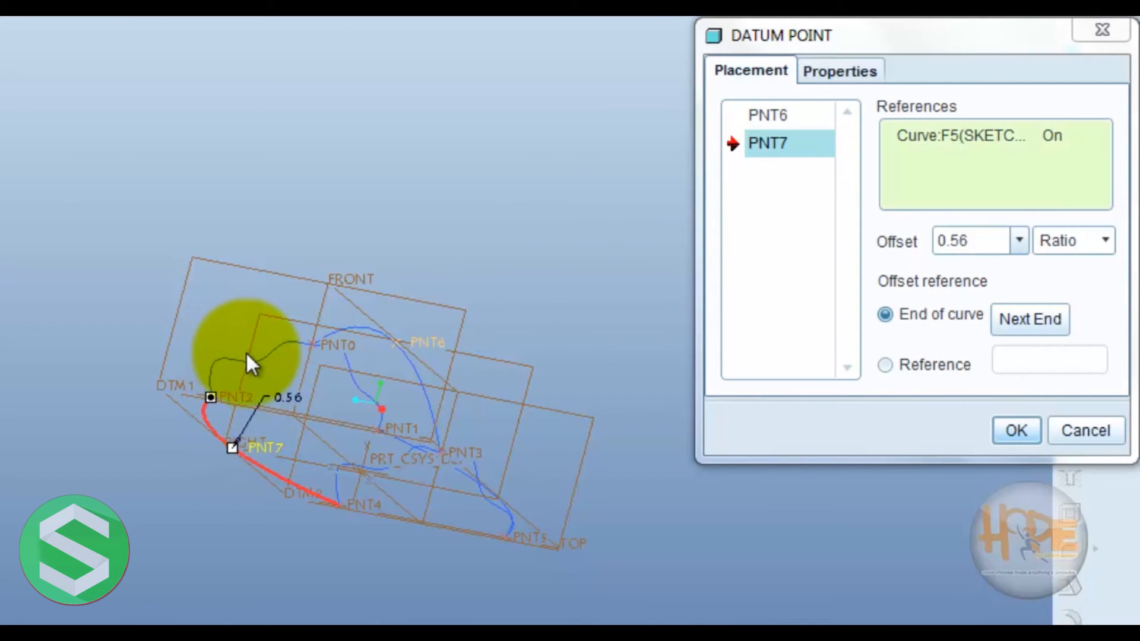
ctrl+click(245, 376)
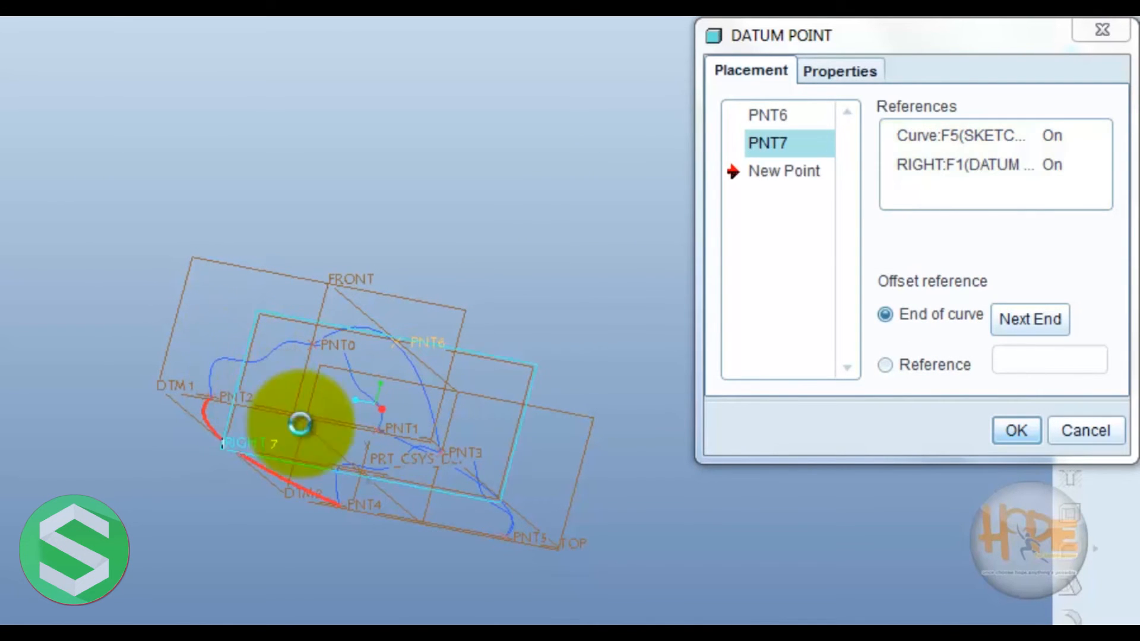
key(ctrl+d)
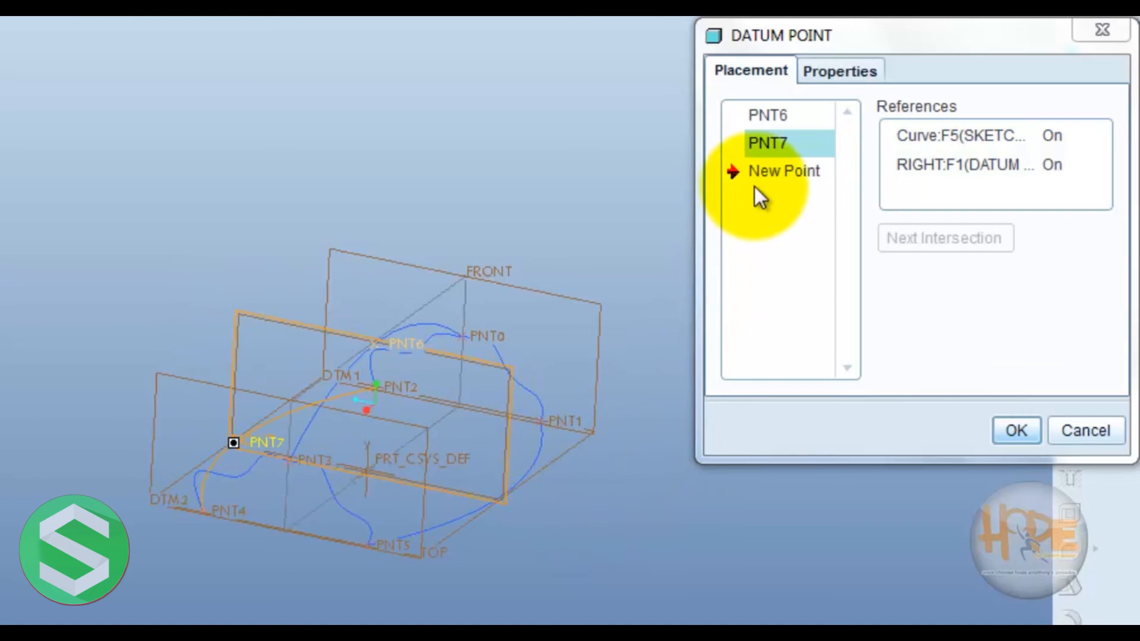
click(754, 179)
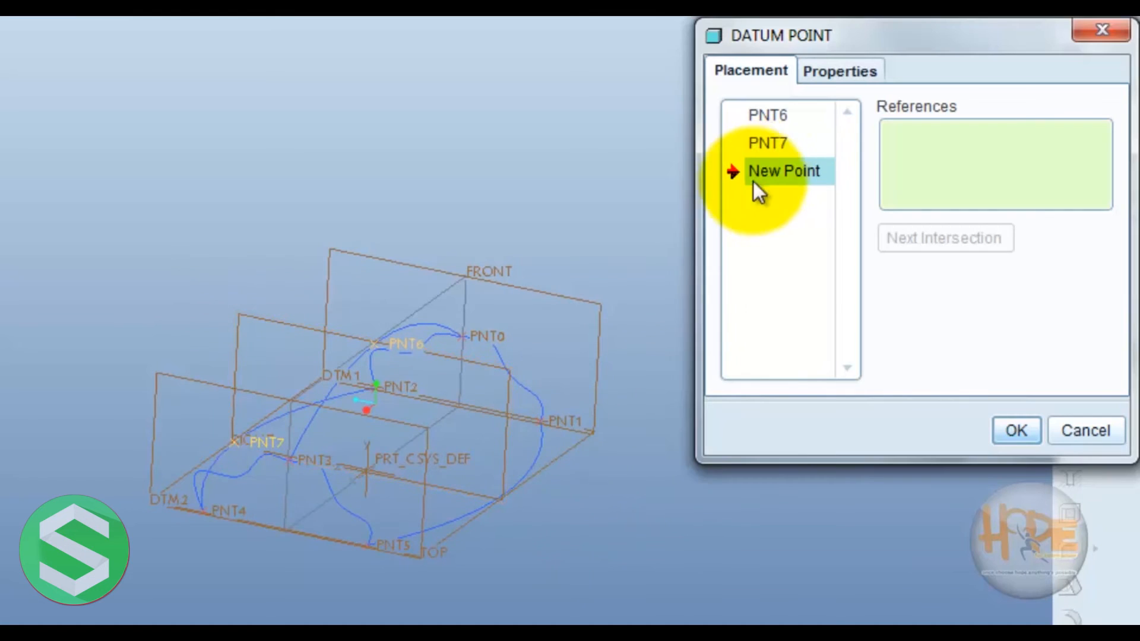
click(493, 500)
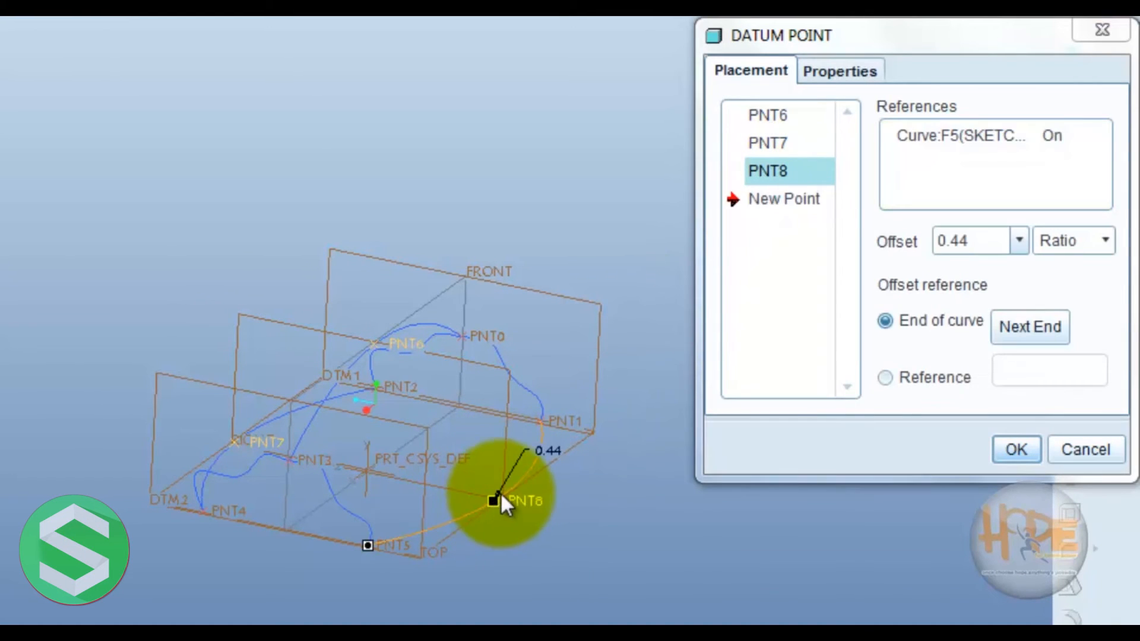
ctrl+click(506, 443)
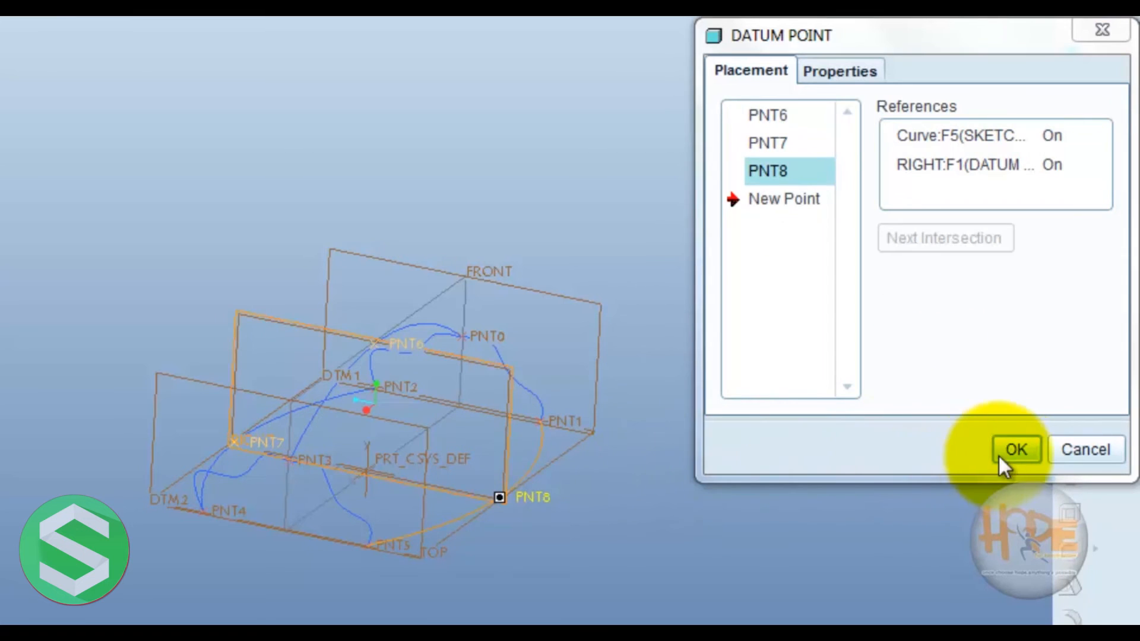
click(1009, 454)
Start a sketch on the RIGHT plane and add PNT7, PNT6 and PNT8 as sketch references.
middle_drag(534, 540, 600, 526)
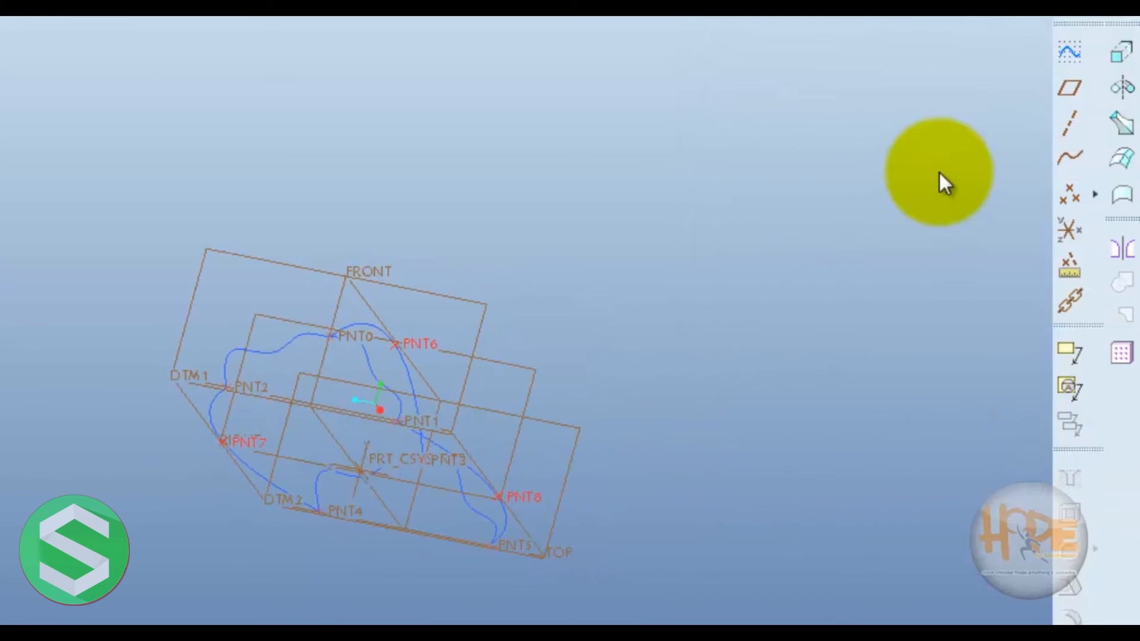
click(1084, 52)
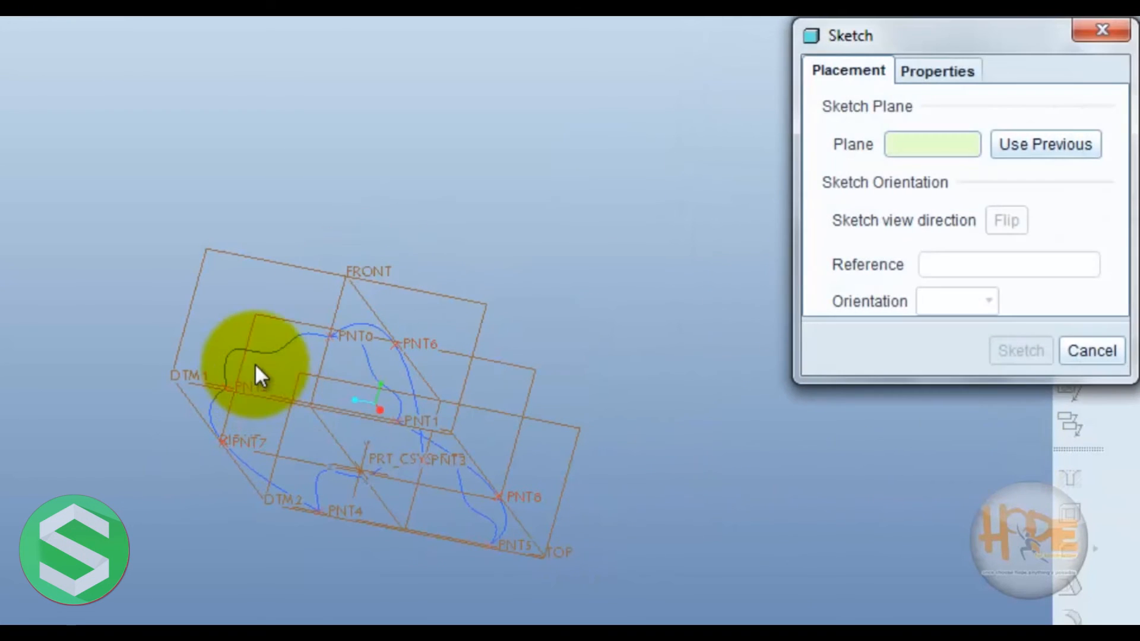
click(260, 330)
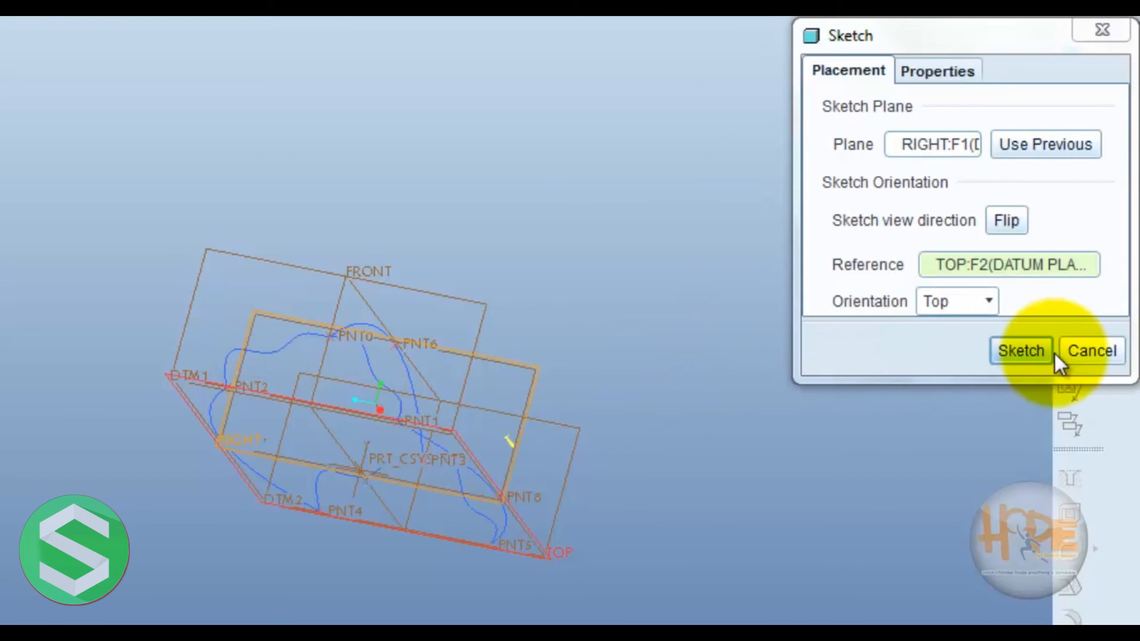
click(1019, 350)
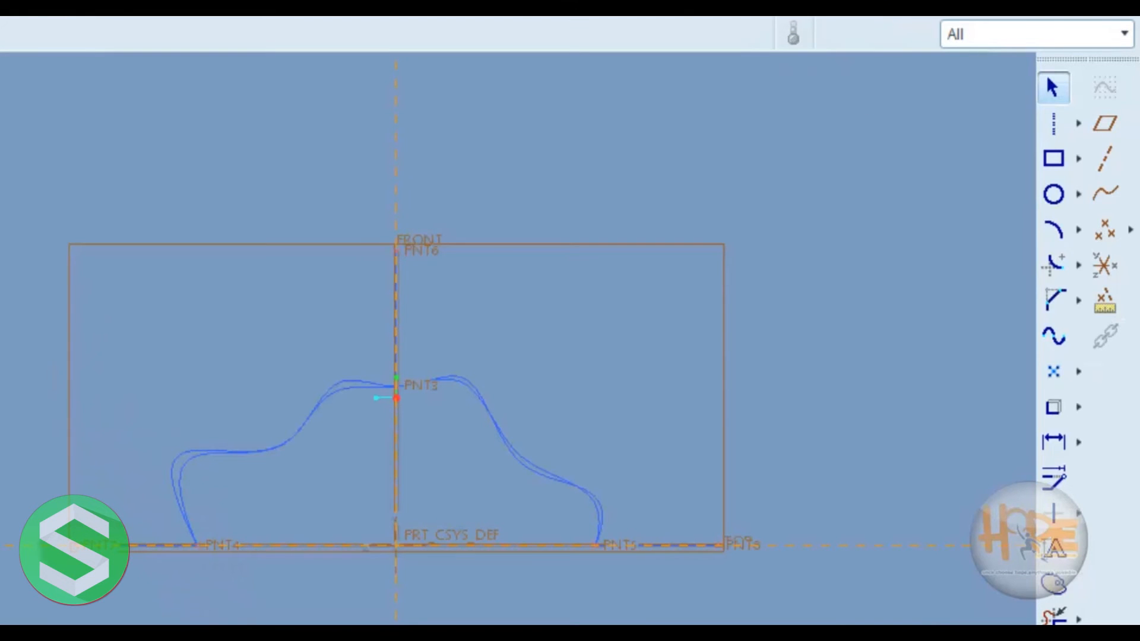
click(108, 550)
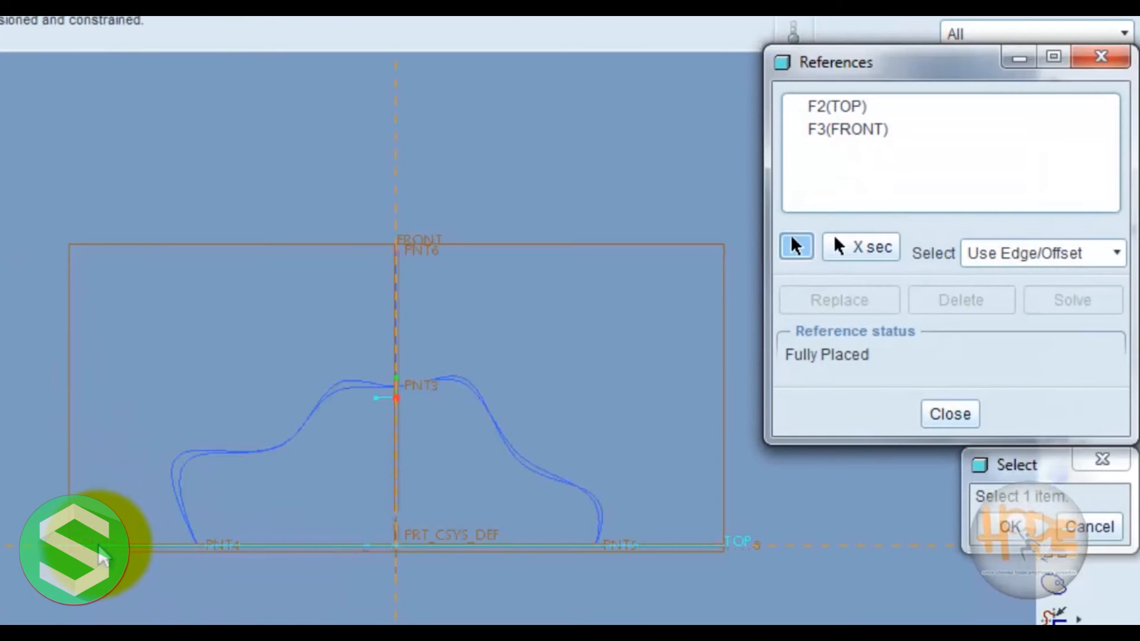
click(496, 190)
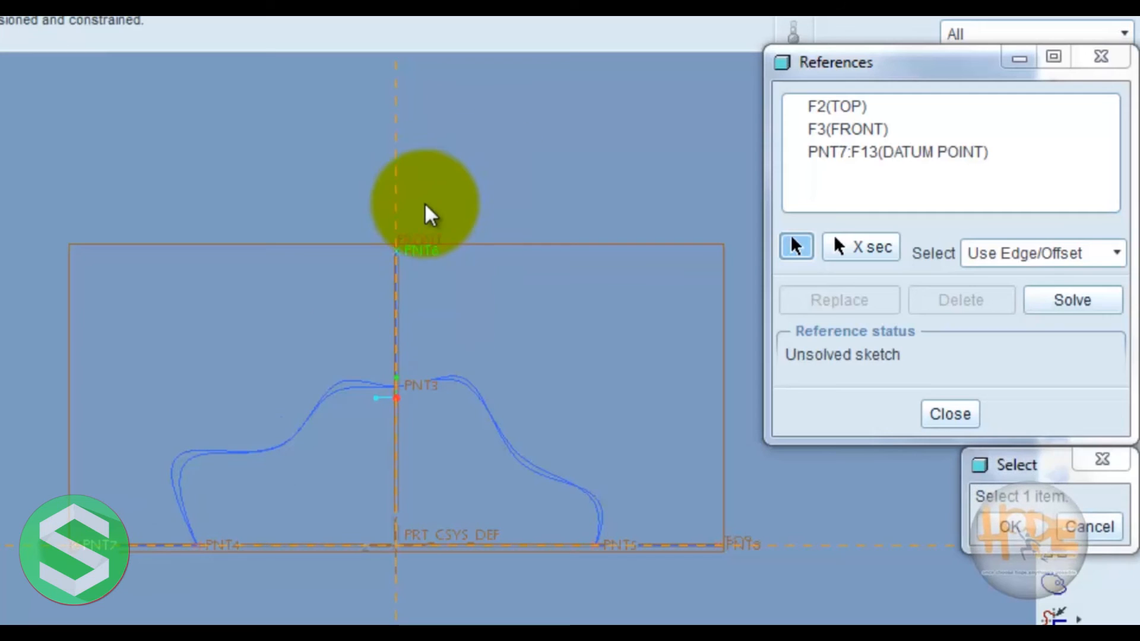
click(422, 252)
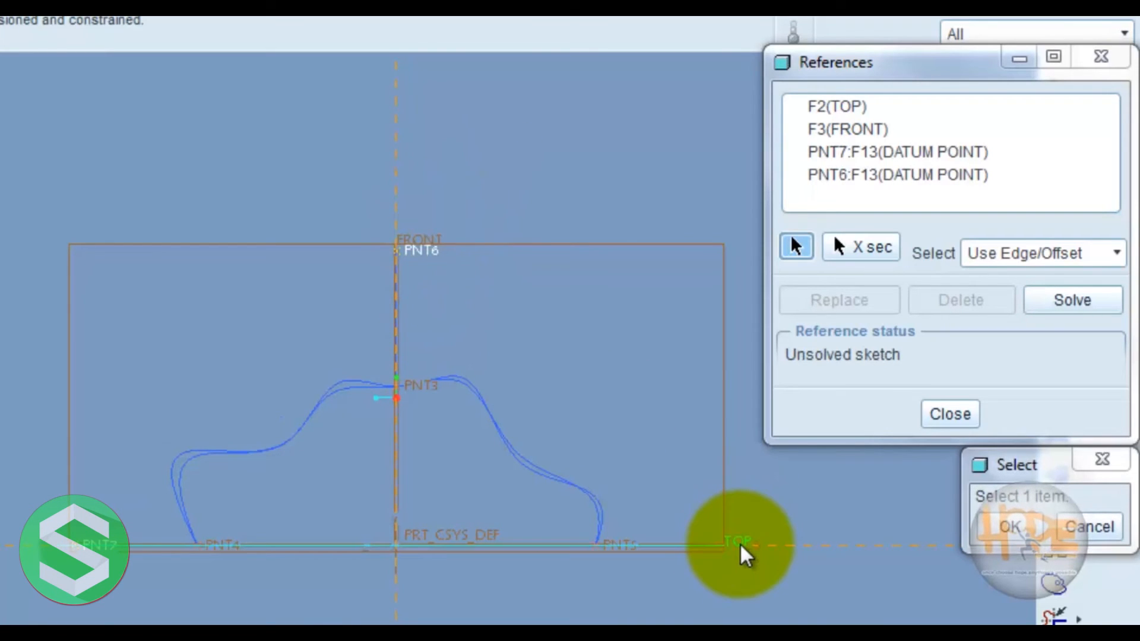
click(747, 550)
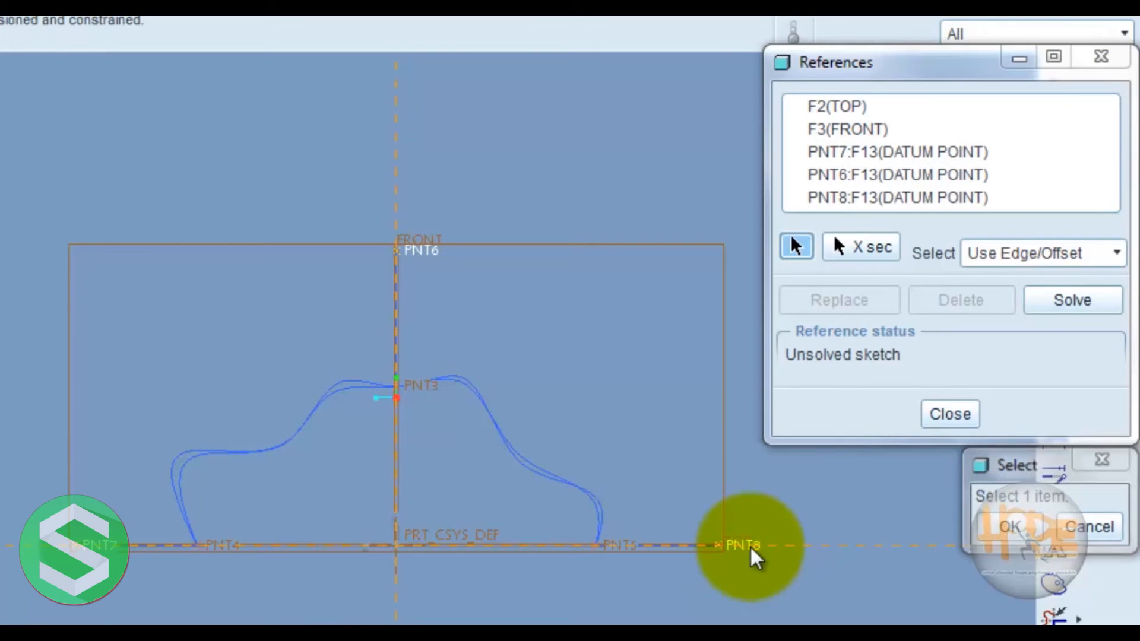
Draw a wavy spline from PNT7 through PNT6 to PNT8, with three intermediate points before PNT6 and four after it, and finish the sketch.
click(953, 415)
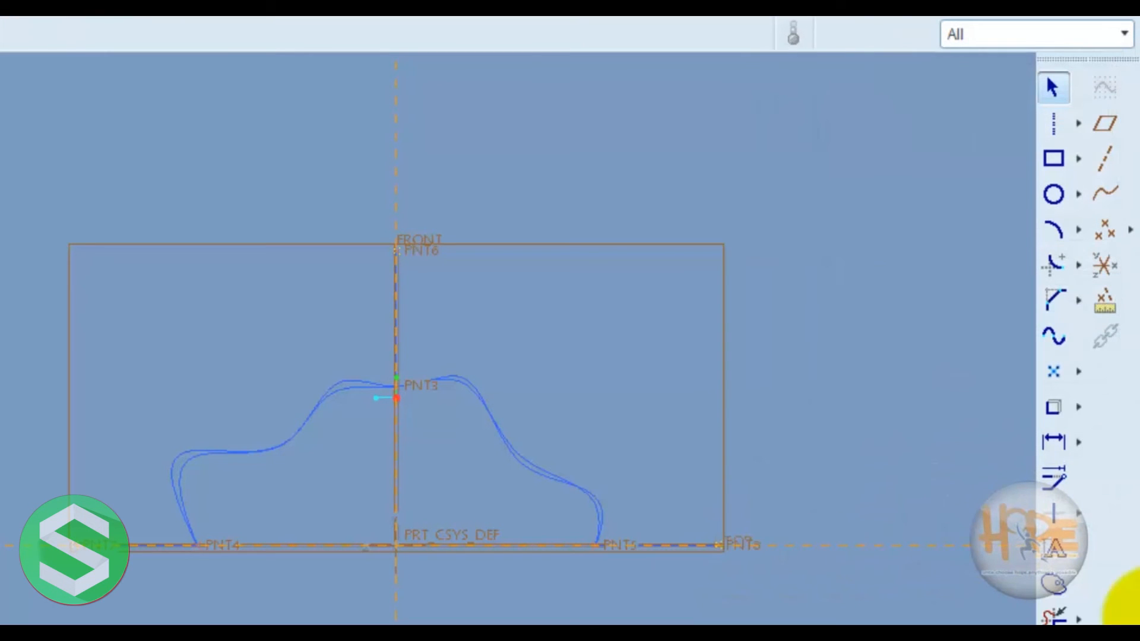
click(1053, 336)
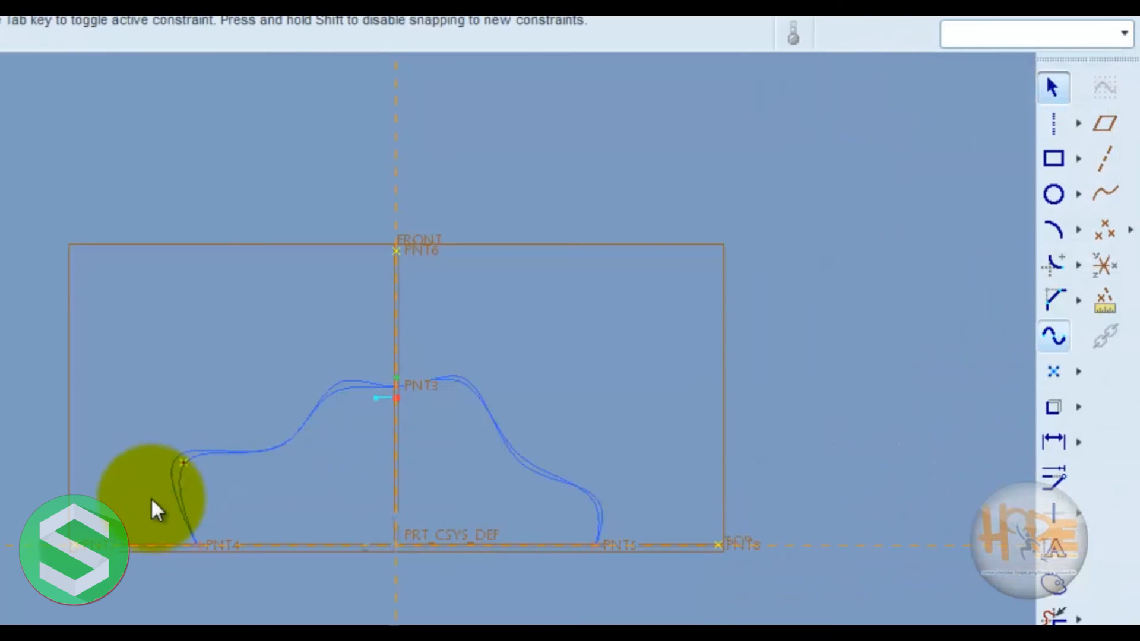
click(74, 545)
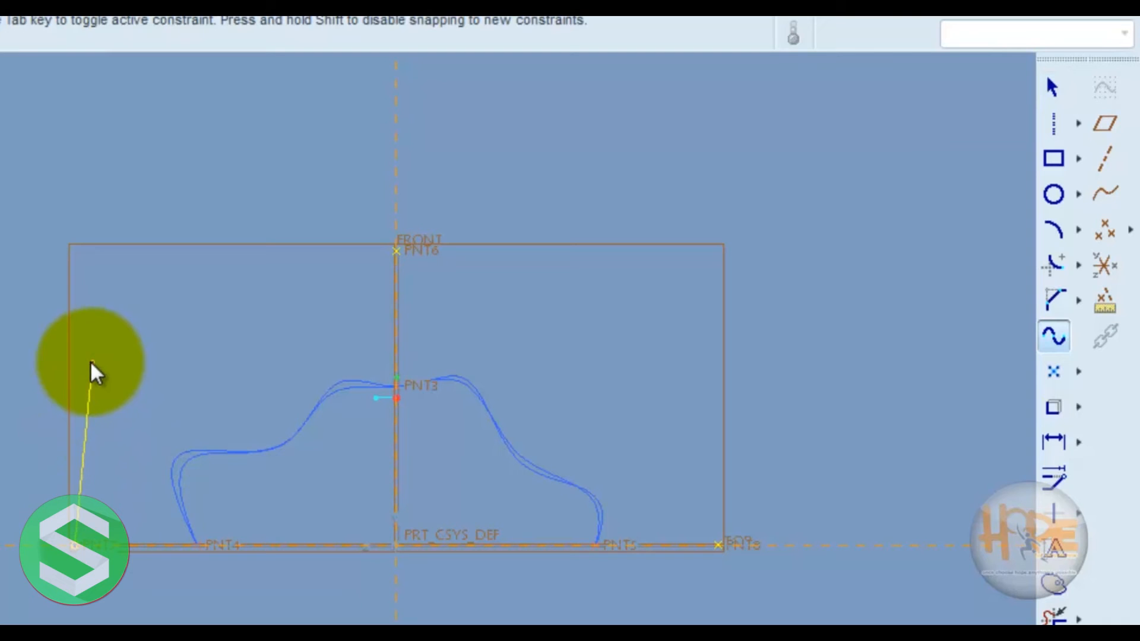
click(89, 363)
click(235, 362)
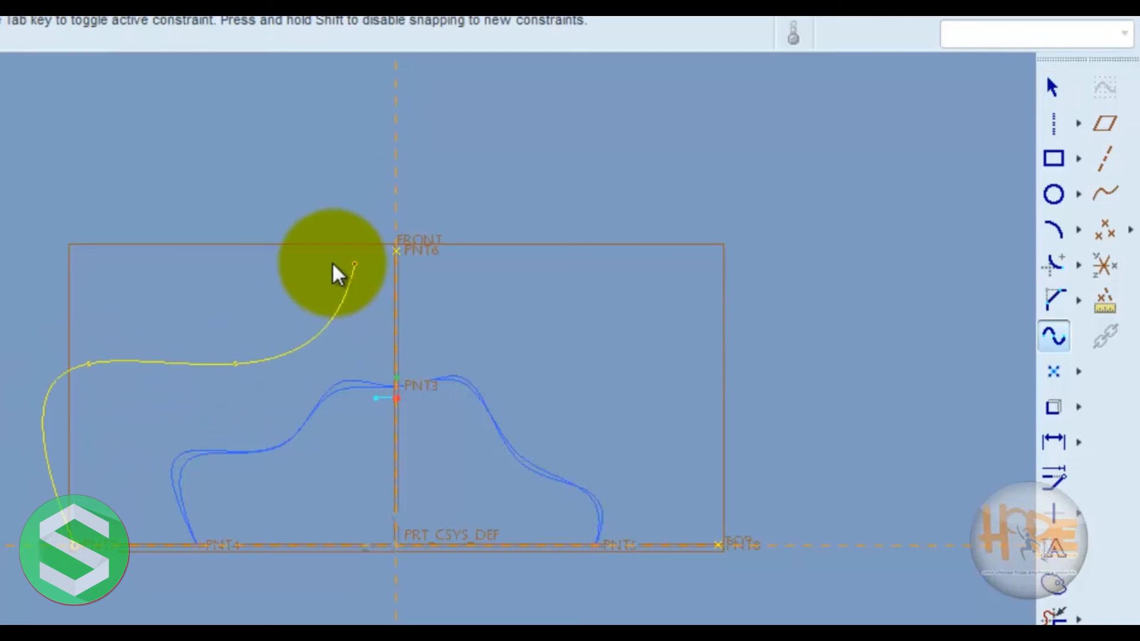
click(310, 259)
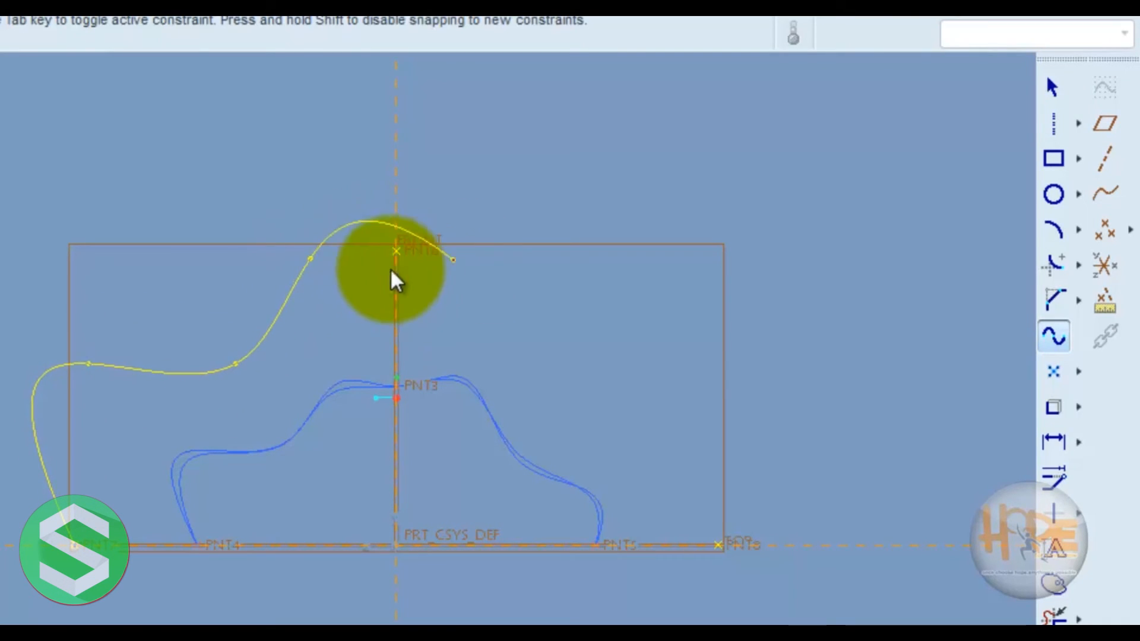
click(396, 250)
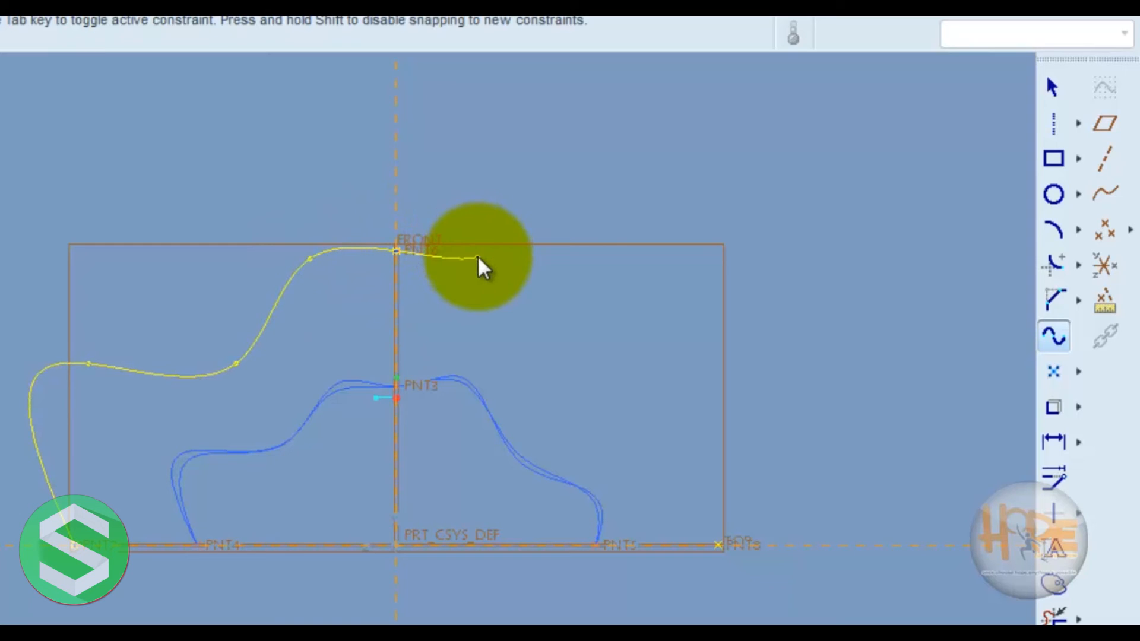
click(479, 258)
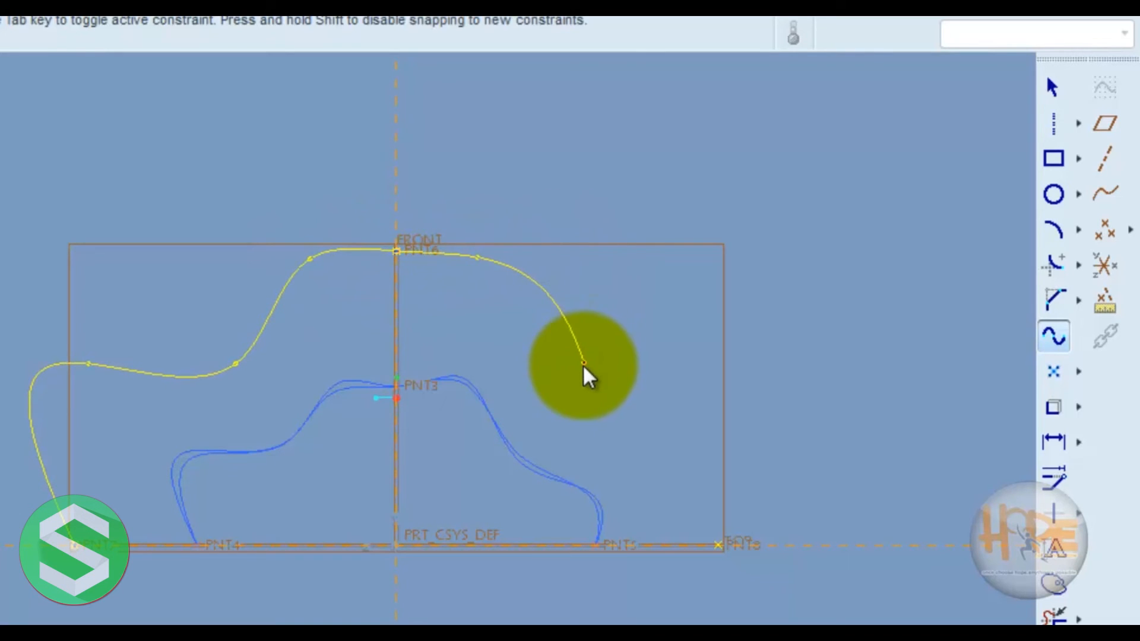
click(582, 367)
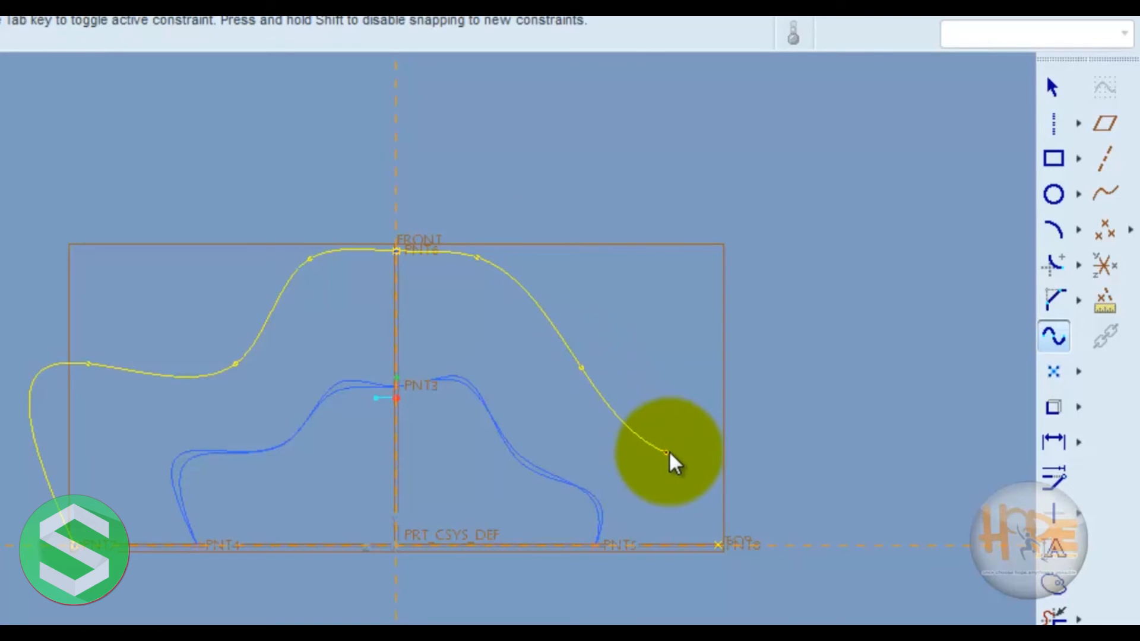
click(682, 420)
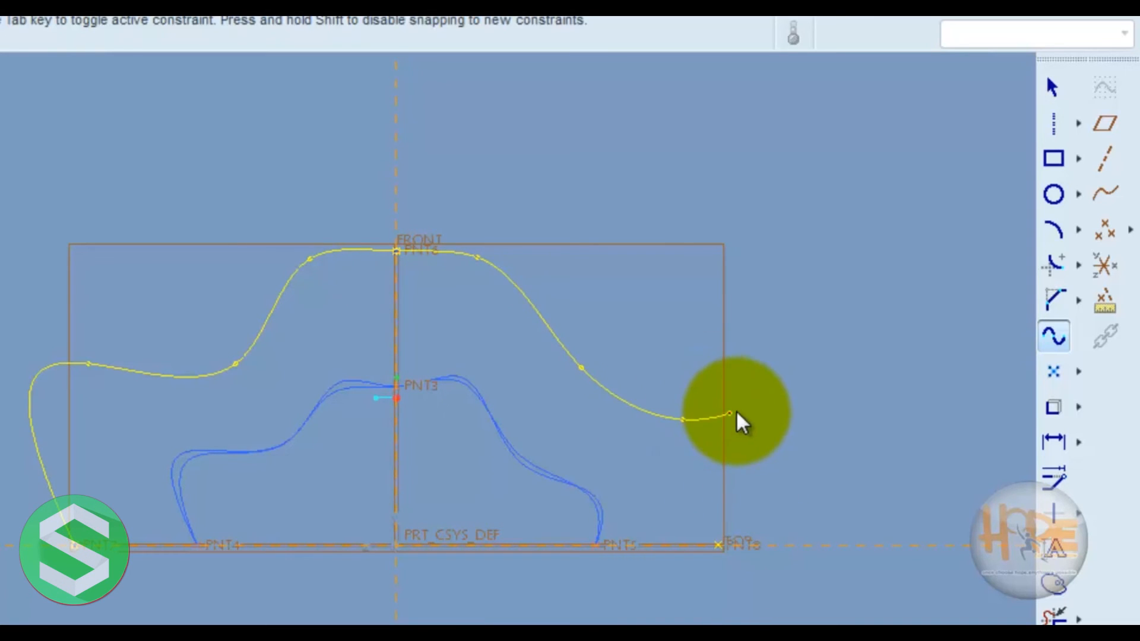
click(741, 406)
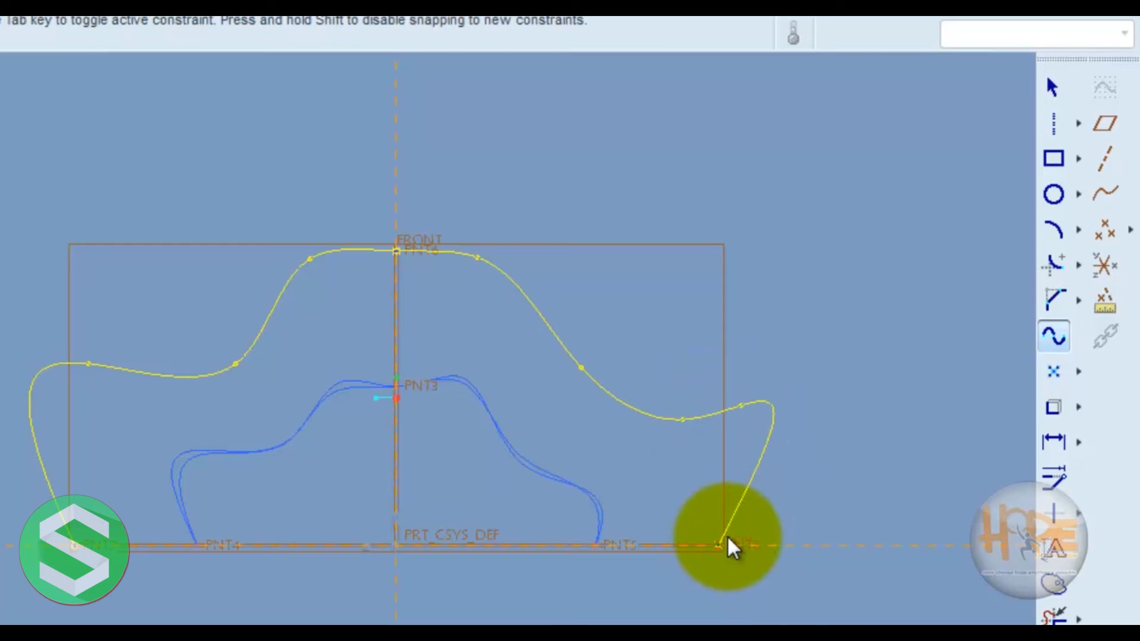
click(729, 540)
middle_click(831, 529)
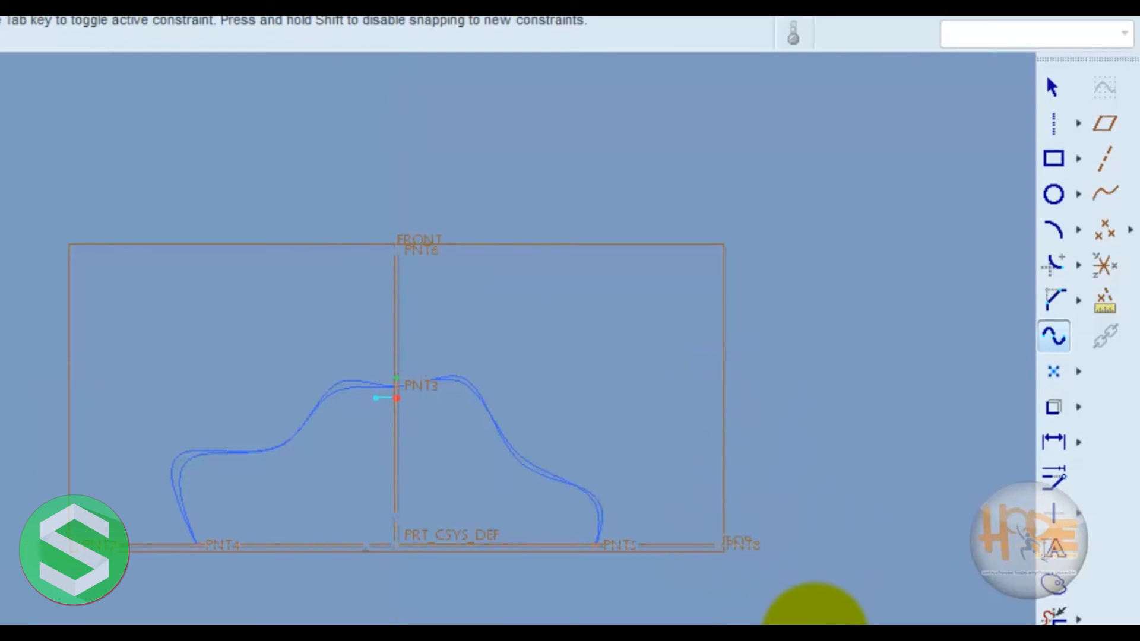
middle_click(779, 623)
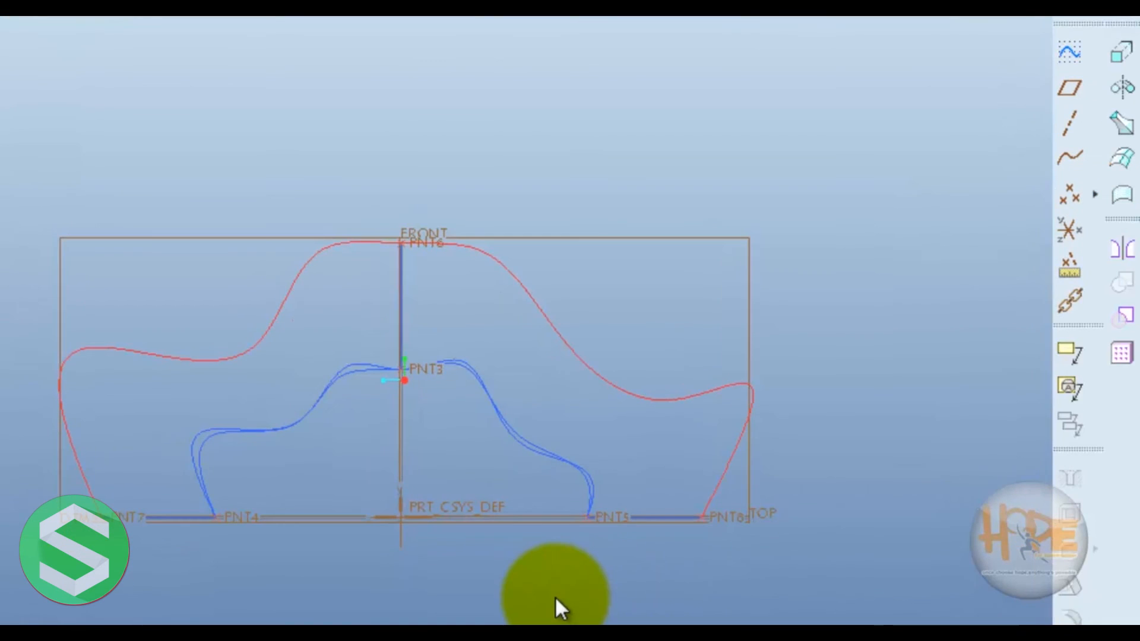
Start a boundary blend and select the spline cross-sections on DTM2, RIGHT and DTM1 in that order as first-direction chains.
scroll(557, 597, up, 3)
mouse_move(549, 601)
middle_down()
mouse_move(530, 618)
mouse_move(521, 598)
mouse_move(554, 603)
mouse_move(482, 490)
mouse_move(606, 593)
mouse_move(659, 573)
mouse_move(620, 535)
middle_up()
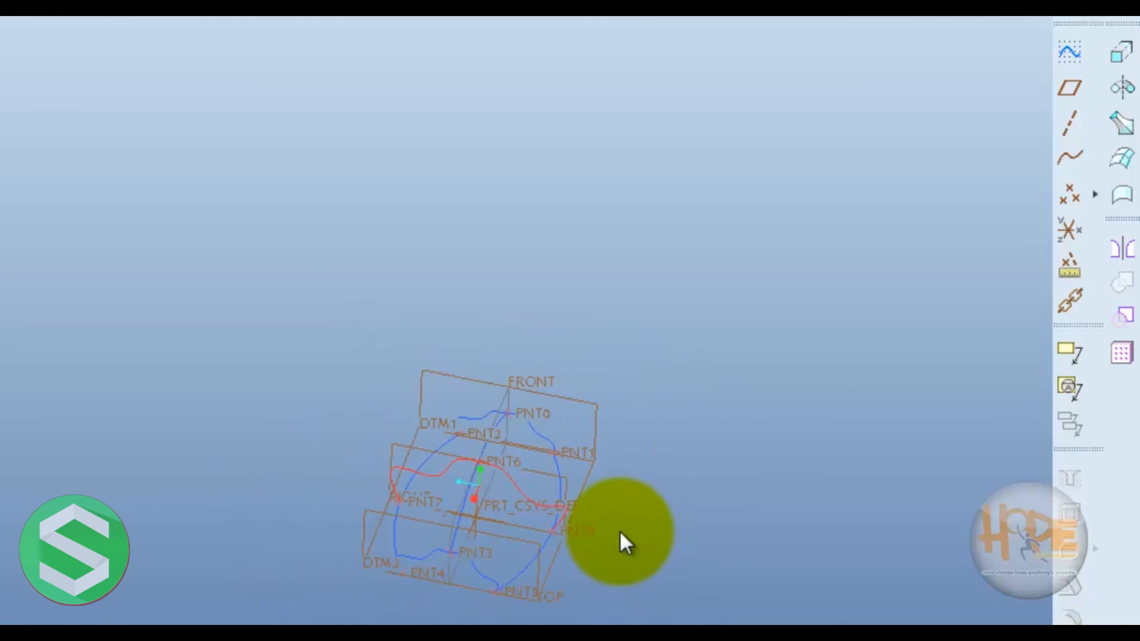
click(1123, 158)
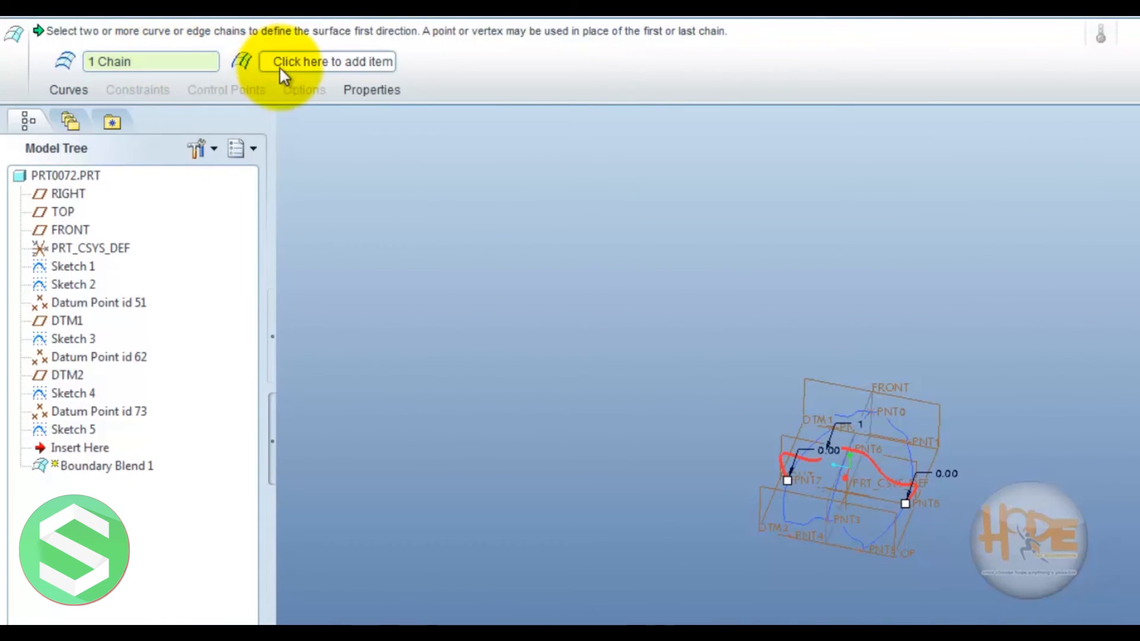
click(68, 89)
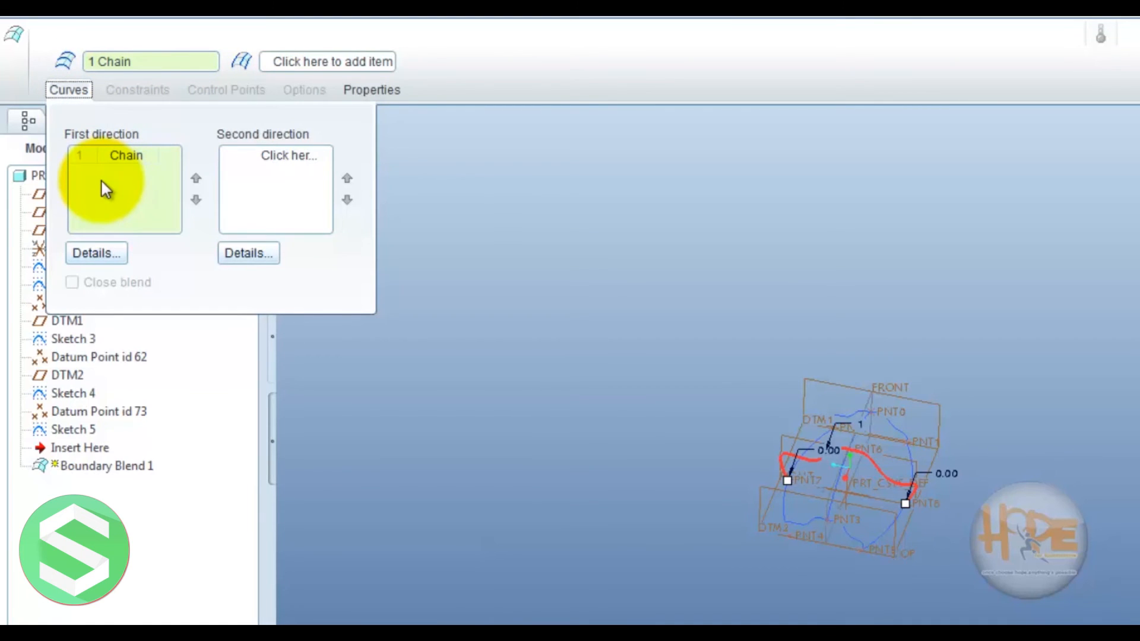
click(619, 446)
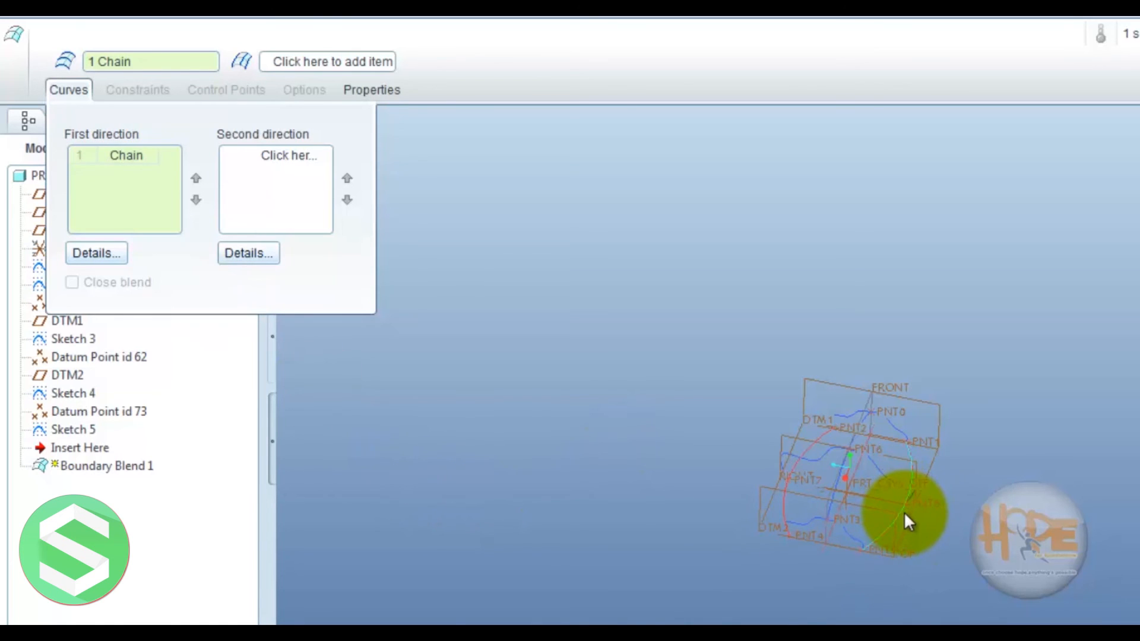
middle_drag(877, 603, 818, 526)
middle_drag(813, 488, 667, 403)
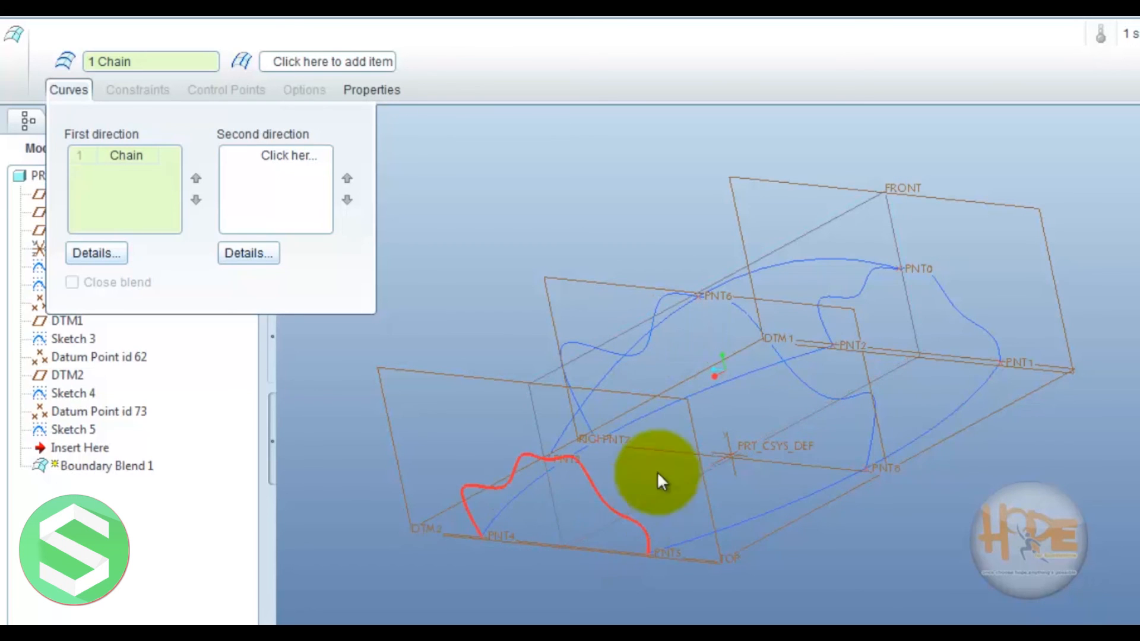
ctrl+click(783, 359)
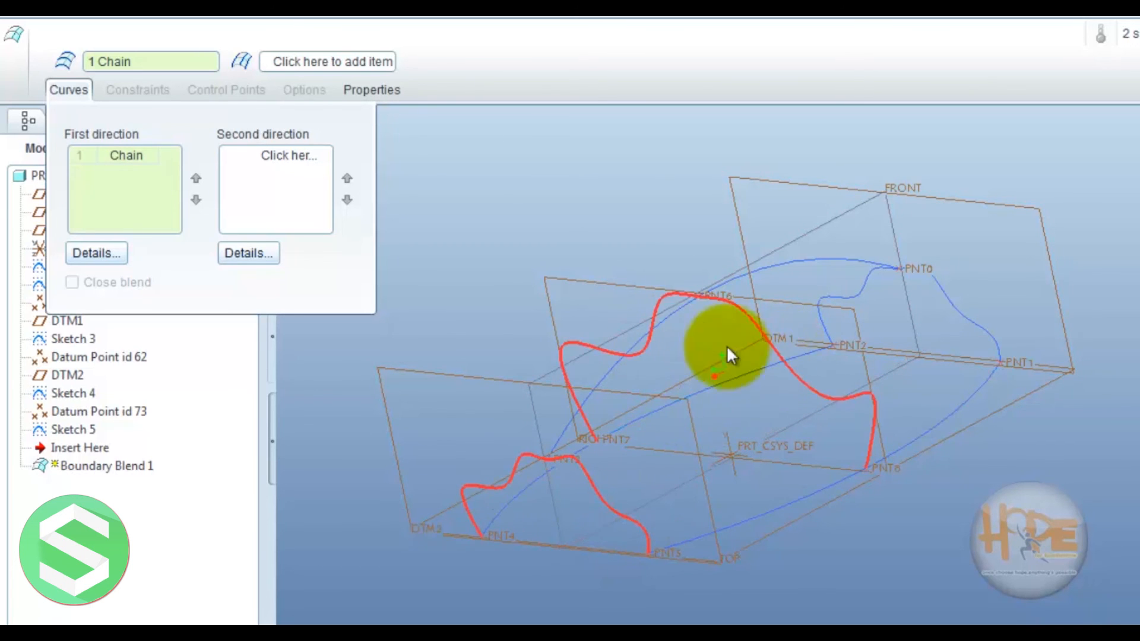
click(148, 59)
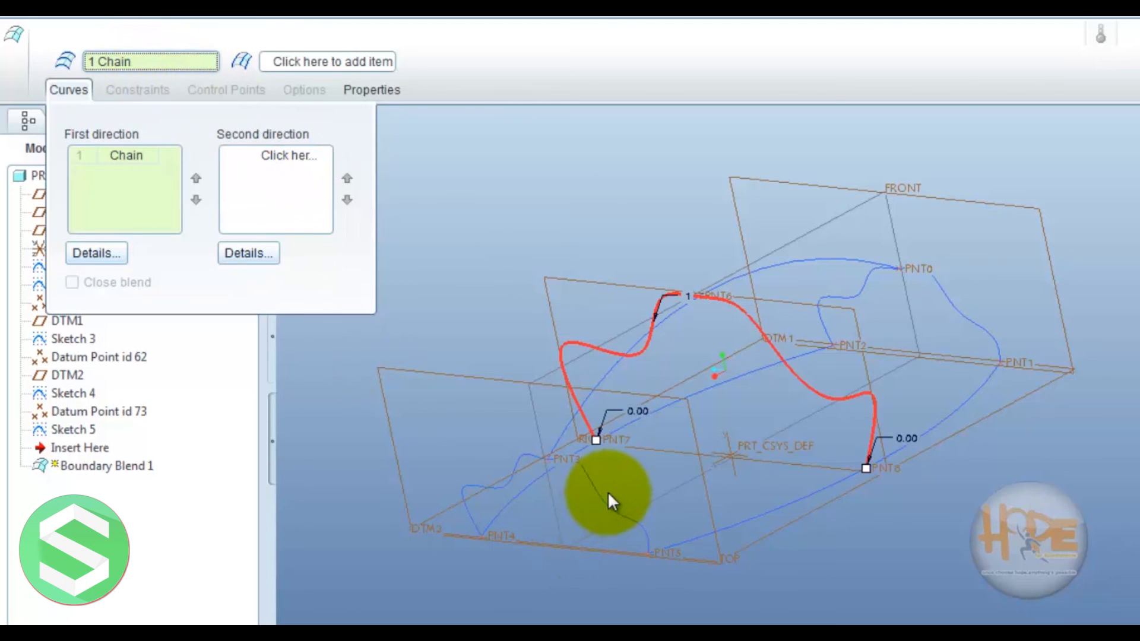
ctrl+click(616, 512)
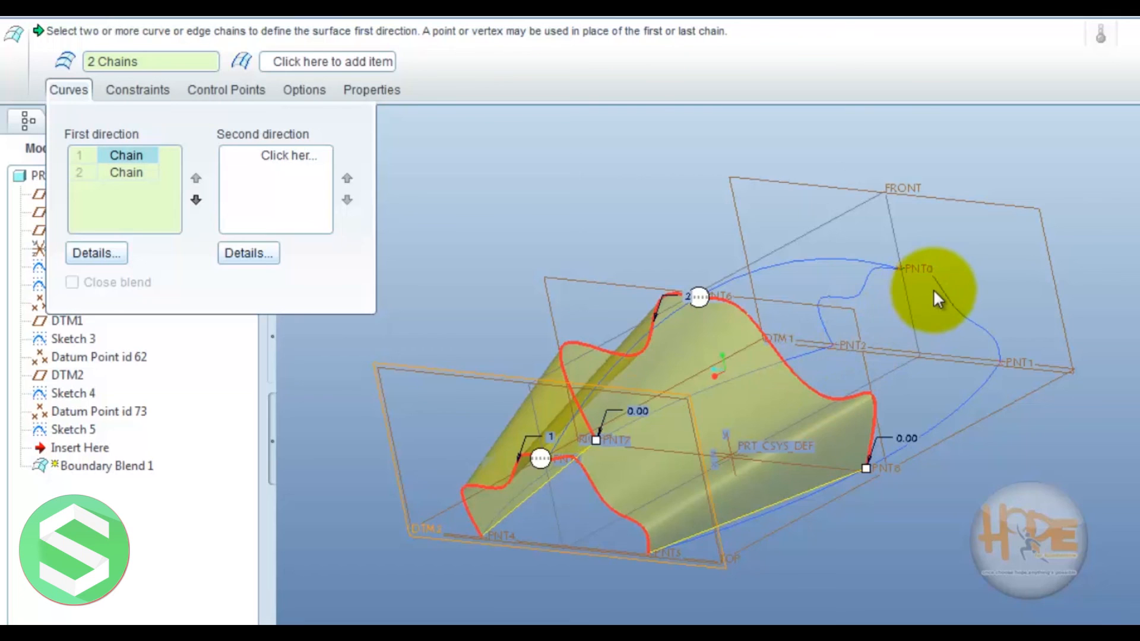
ctrl+click(947, 305)
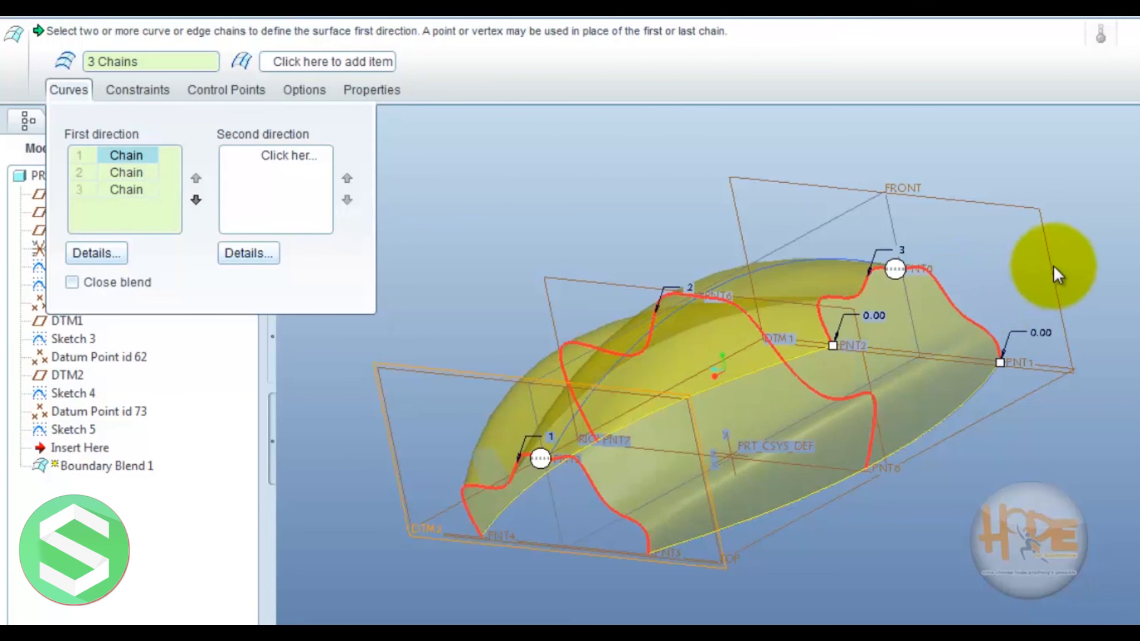
Add the TOP-plane arc through PNT8, the RIGHT-plane spline, the FRONT-plane arc and the TOP-plane arc through PNT7 as second-direction chains.
middle_drag(1113, 365, 1139, 346)
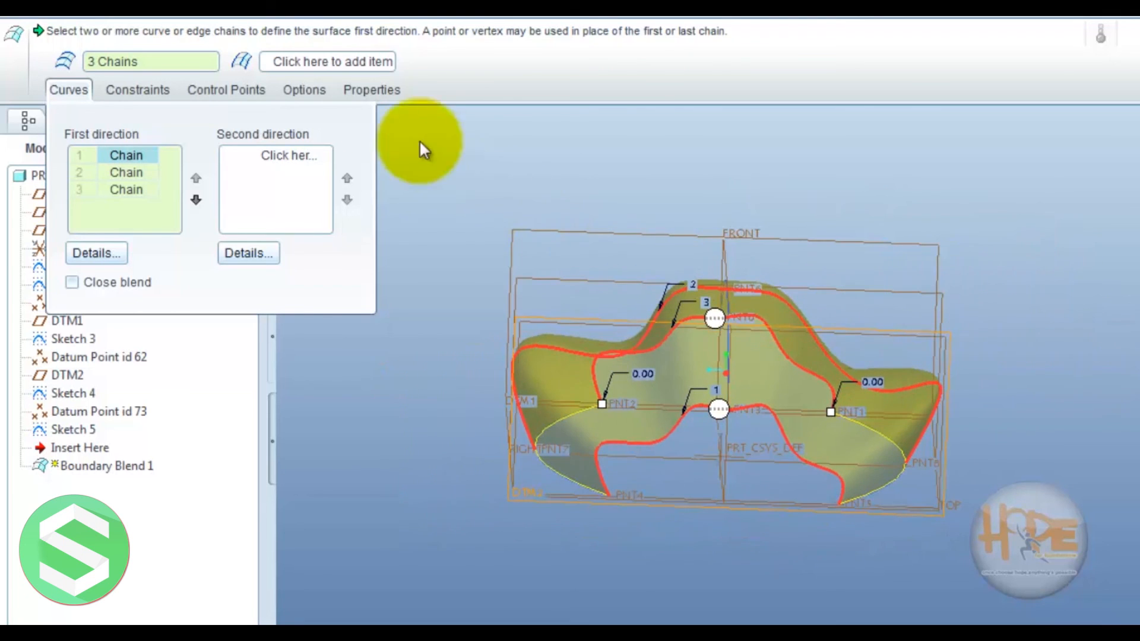
click(324, 66)
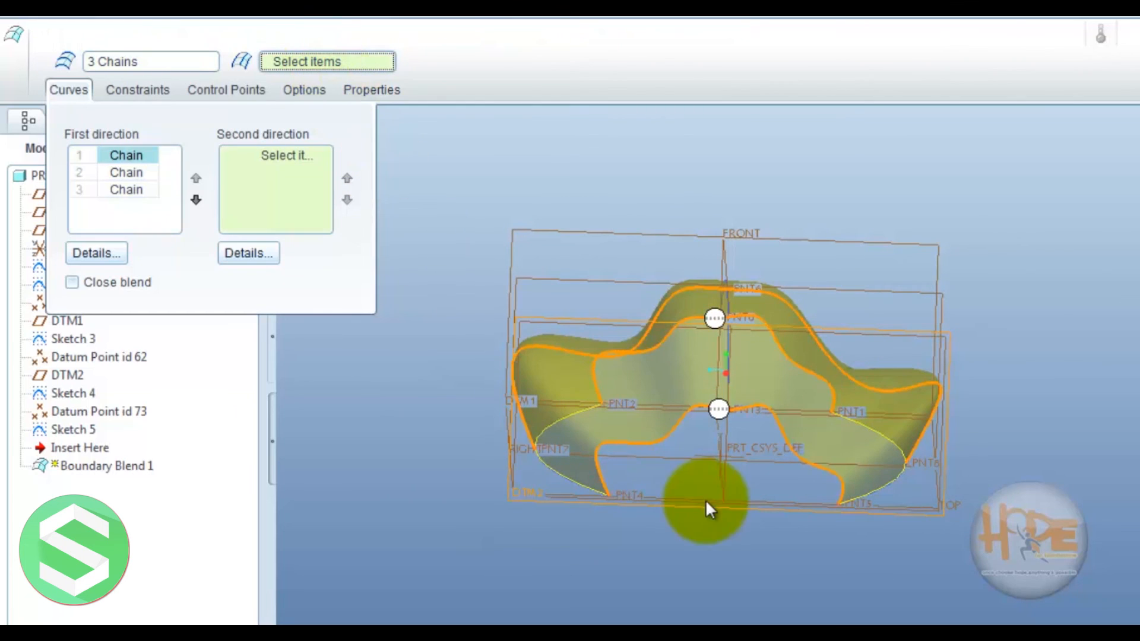
middle_drag(1038, 523, 997, 529)
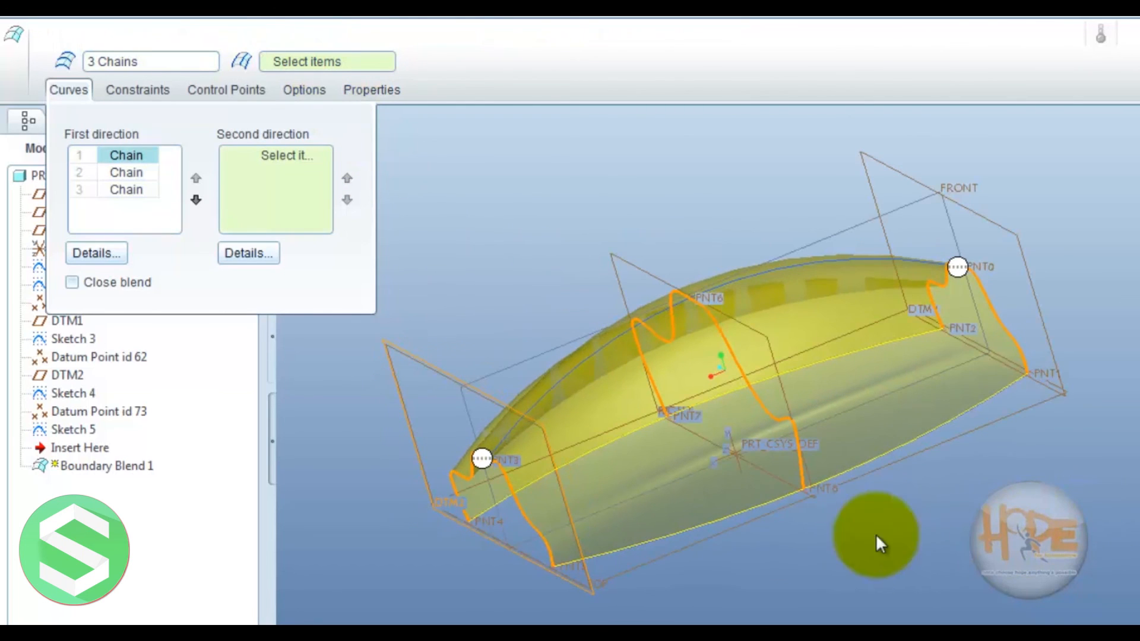
click(745, 510)
middle_drag(808, 564, 818, 356)
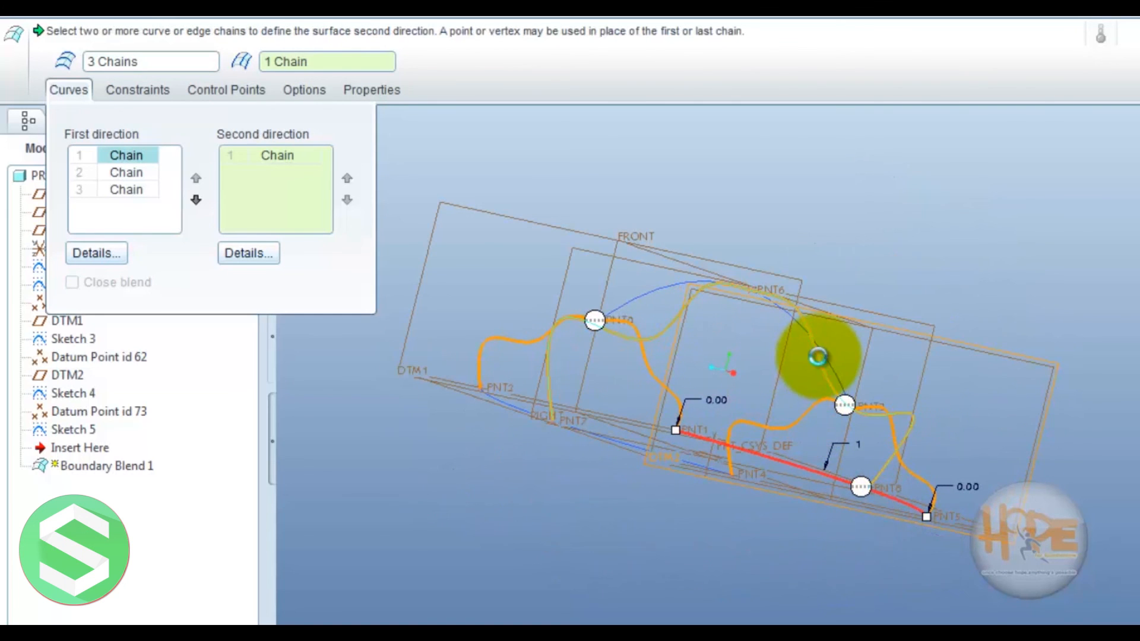
click(817, 356)
middle_drag(615, 486, 660, 476)
click(736, 404)
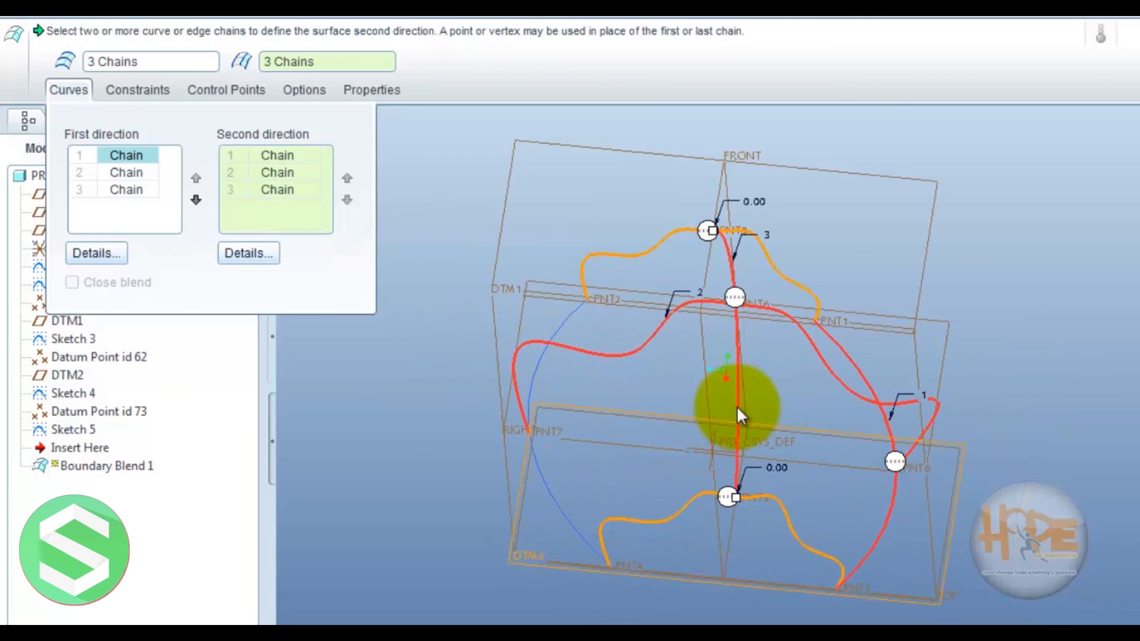
ctrl+click(556, 498)
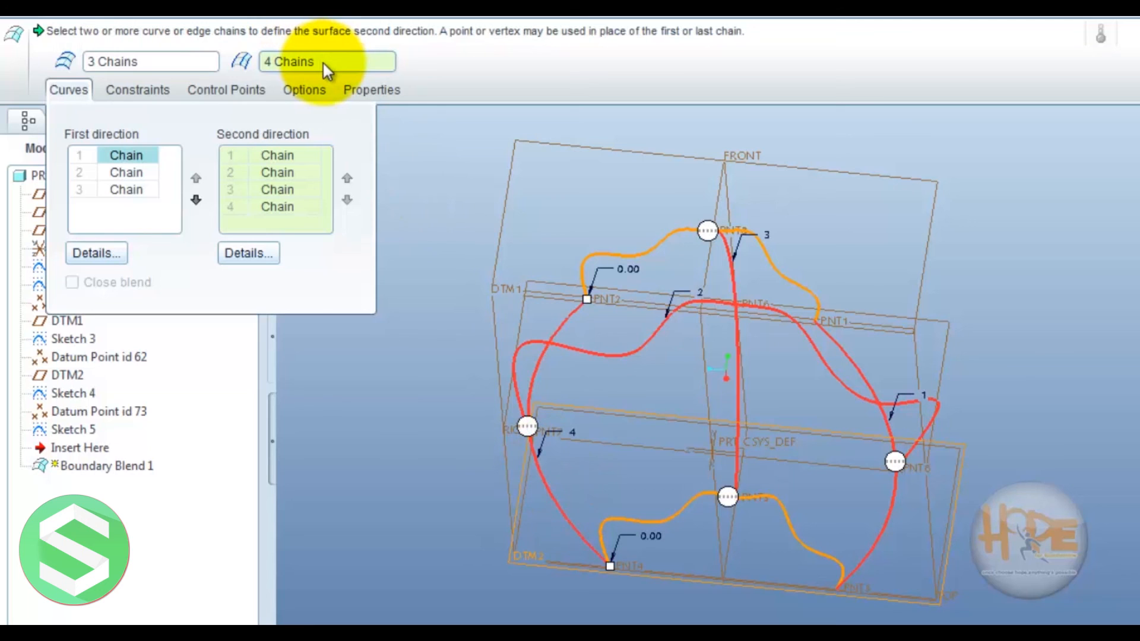
Remove the RIGHT-plane spline from the second-direction chains of the boundary blend.
click(261, 208)
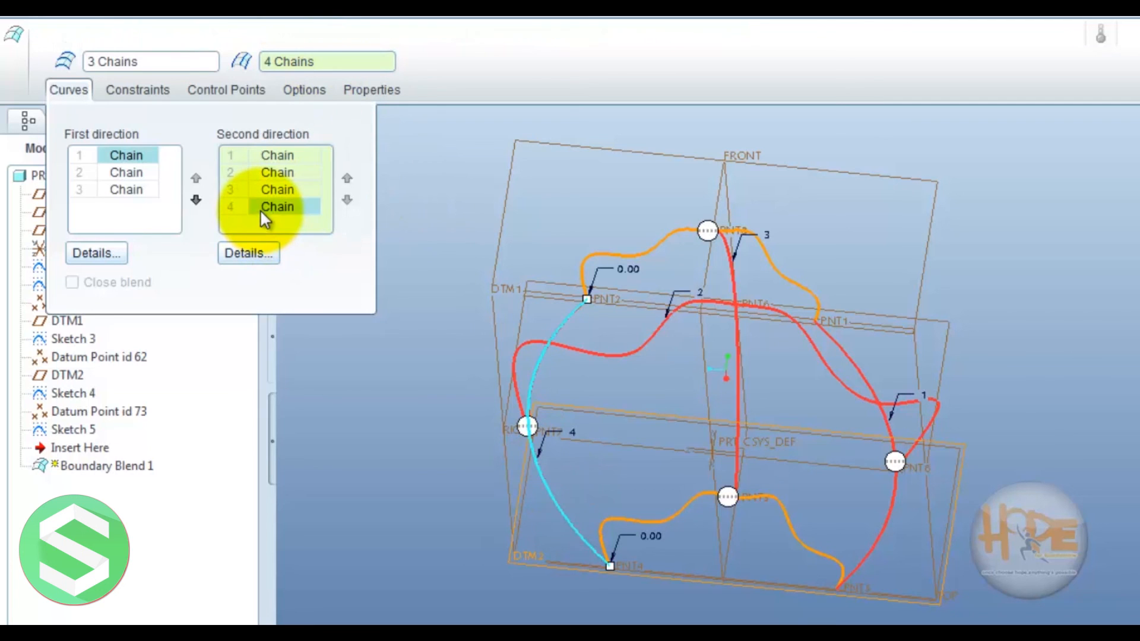
right_click(281, 173)
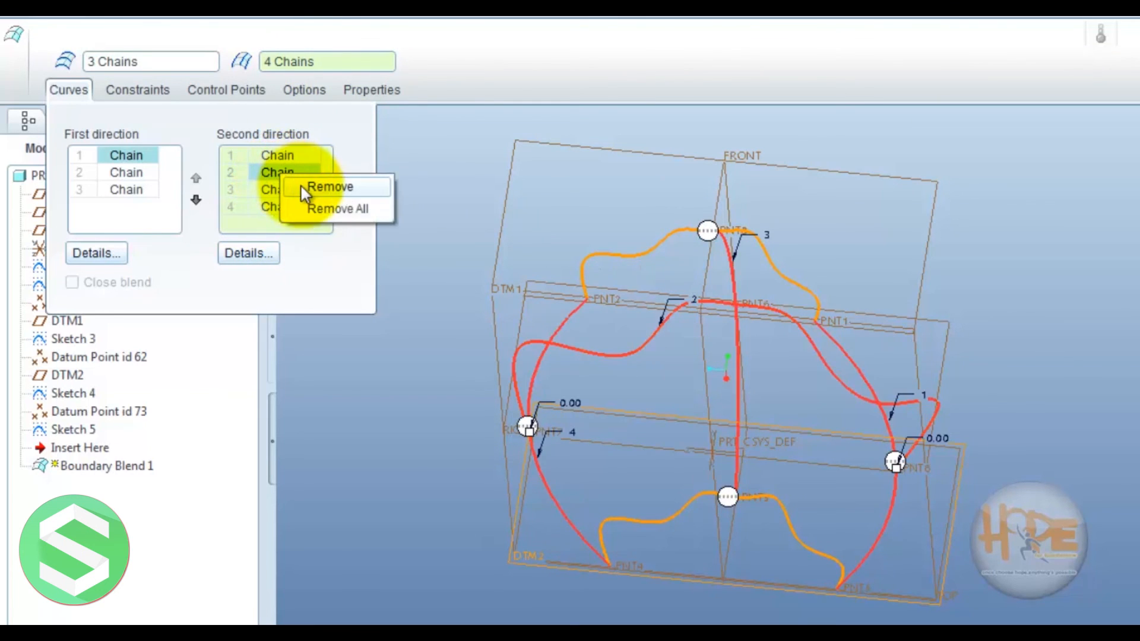
click(315, 187)
Complete the boundary blend surface from the three cross-section splines and the three lengthwise arcs.
middle_drag(1048, 344, 1043, 316)
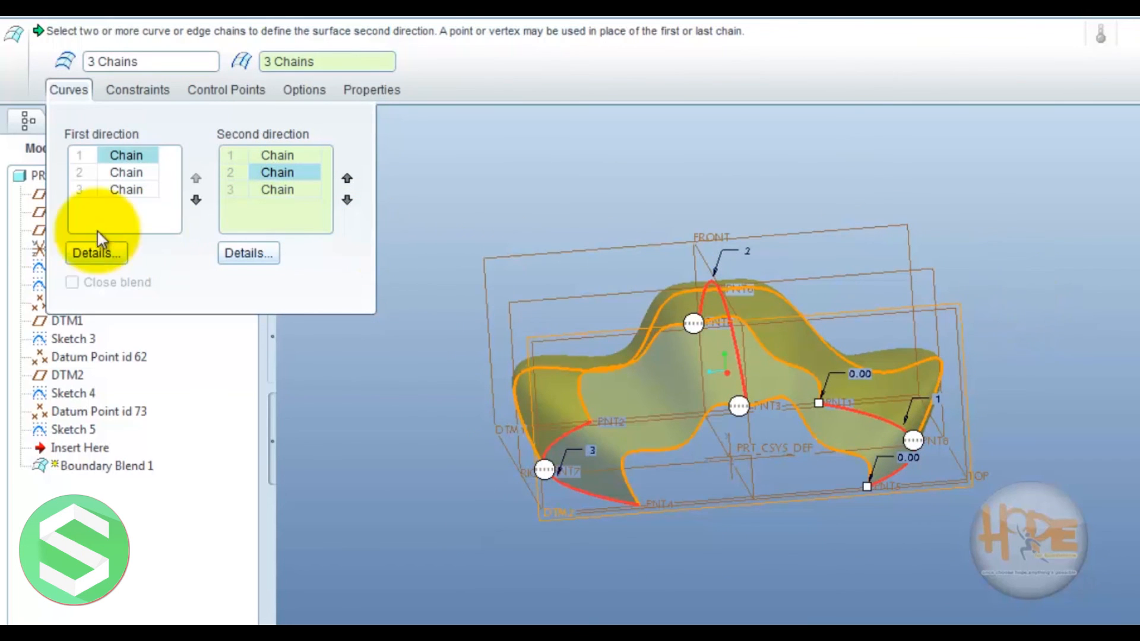
click(67, 90)
middle_drag(935, 473, 908, 527)
middle_click(1089, 187)
middle_drag(860, 461, 1010, 325)
scroll(700, 423, up, 3)
middle_drag(701, 423, 709, 370)
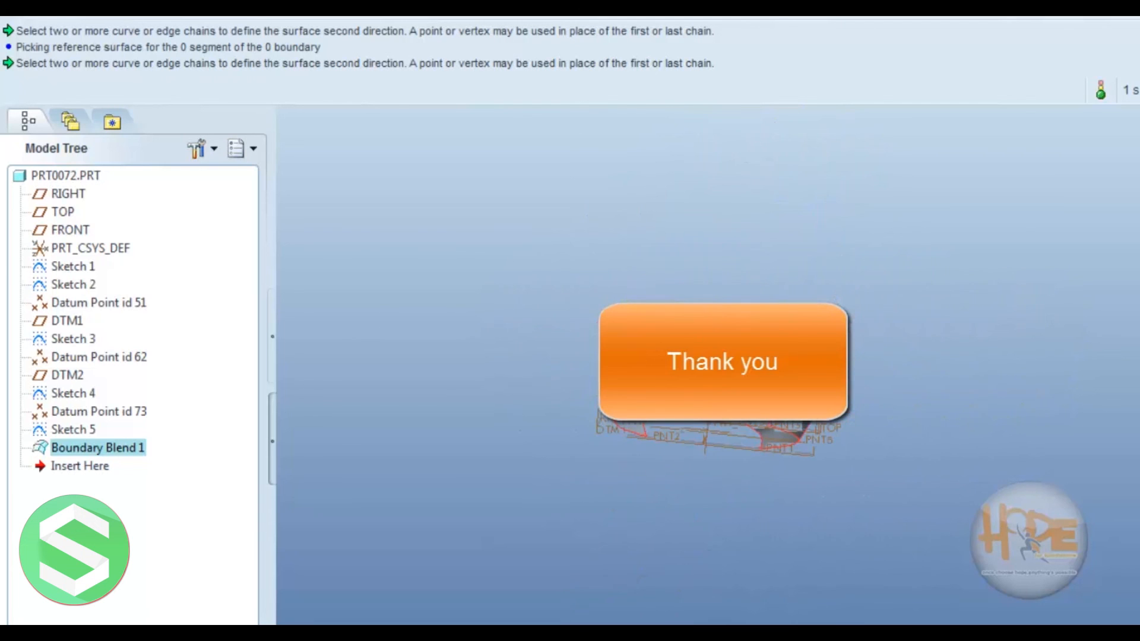